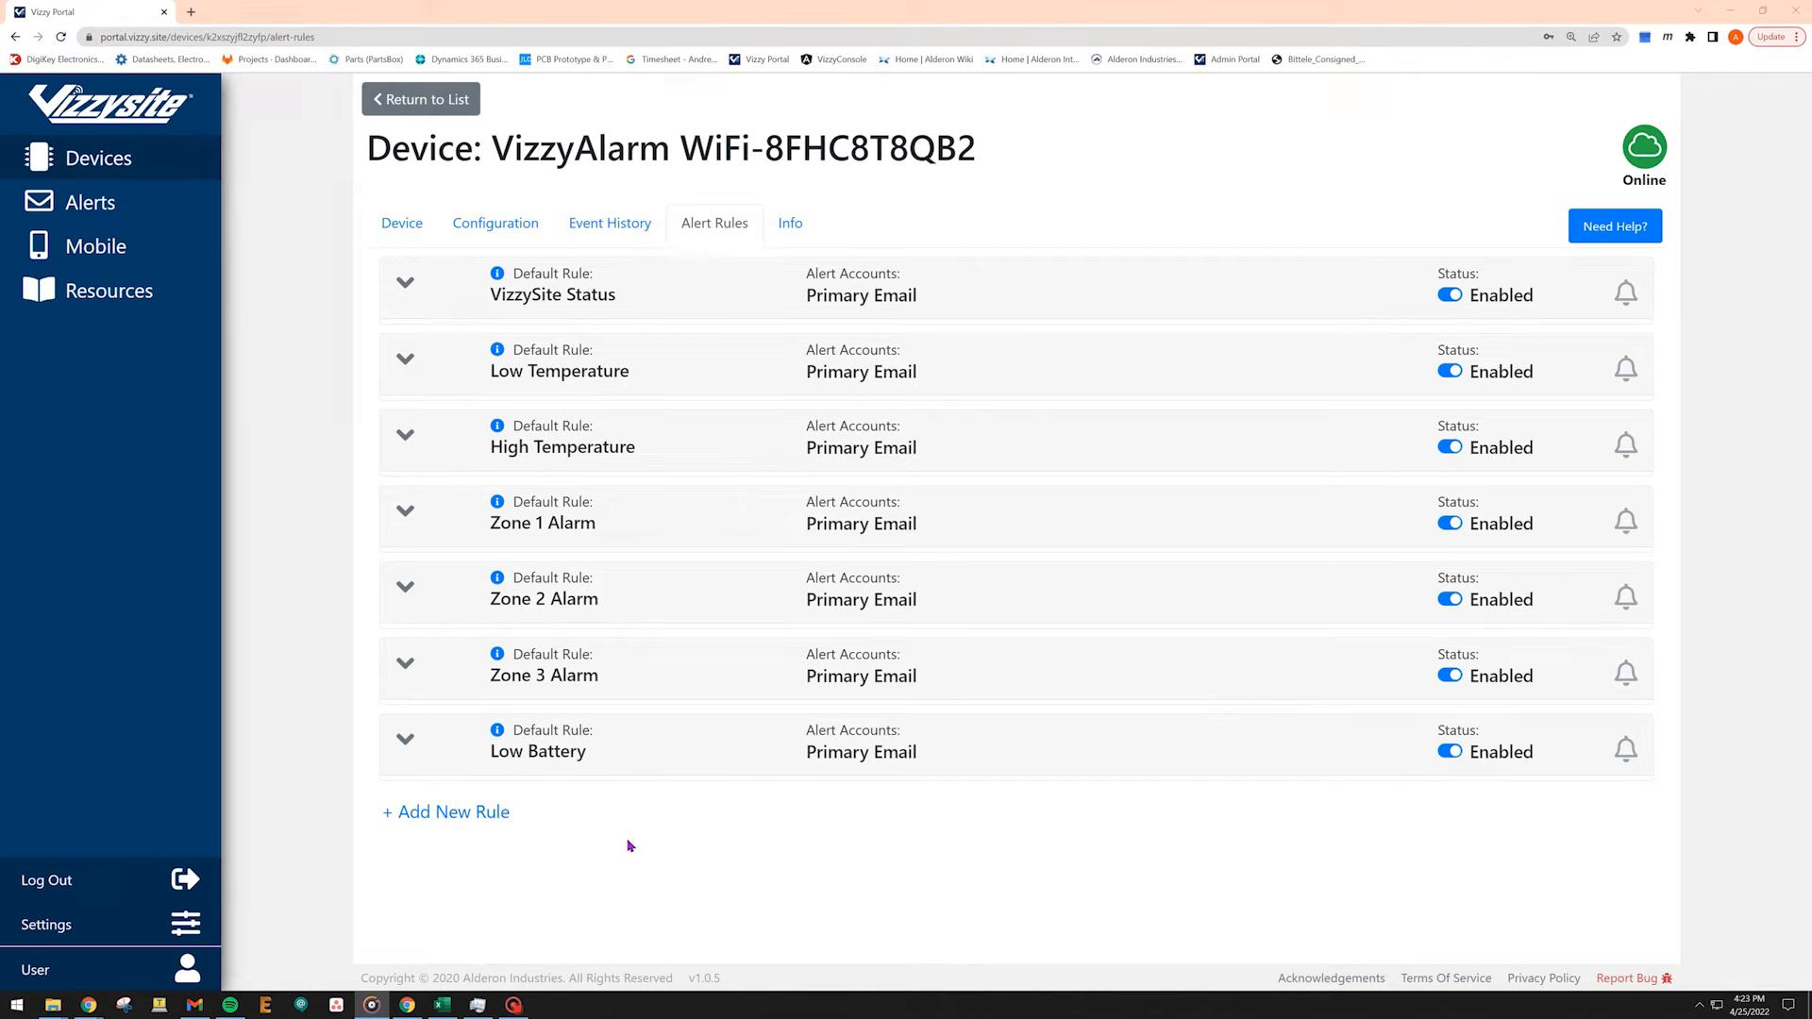
# Add a new alert rule and name it Rule.
pyautogui.click(477, 820)
pyautogui.scroll(-5, 531, 769)
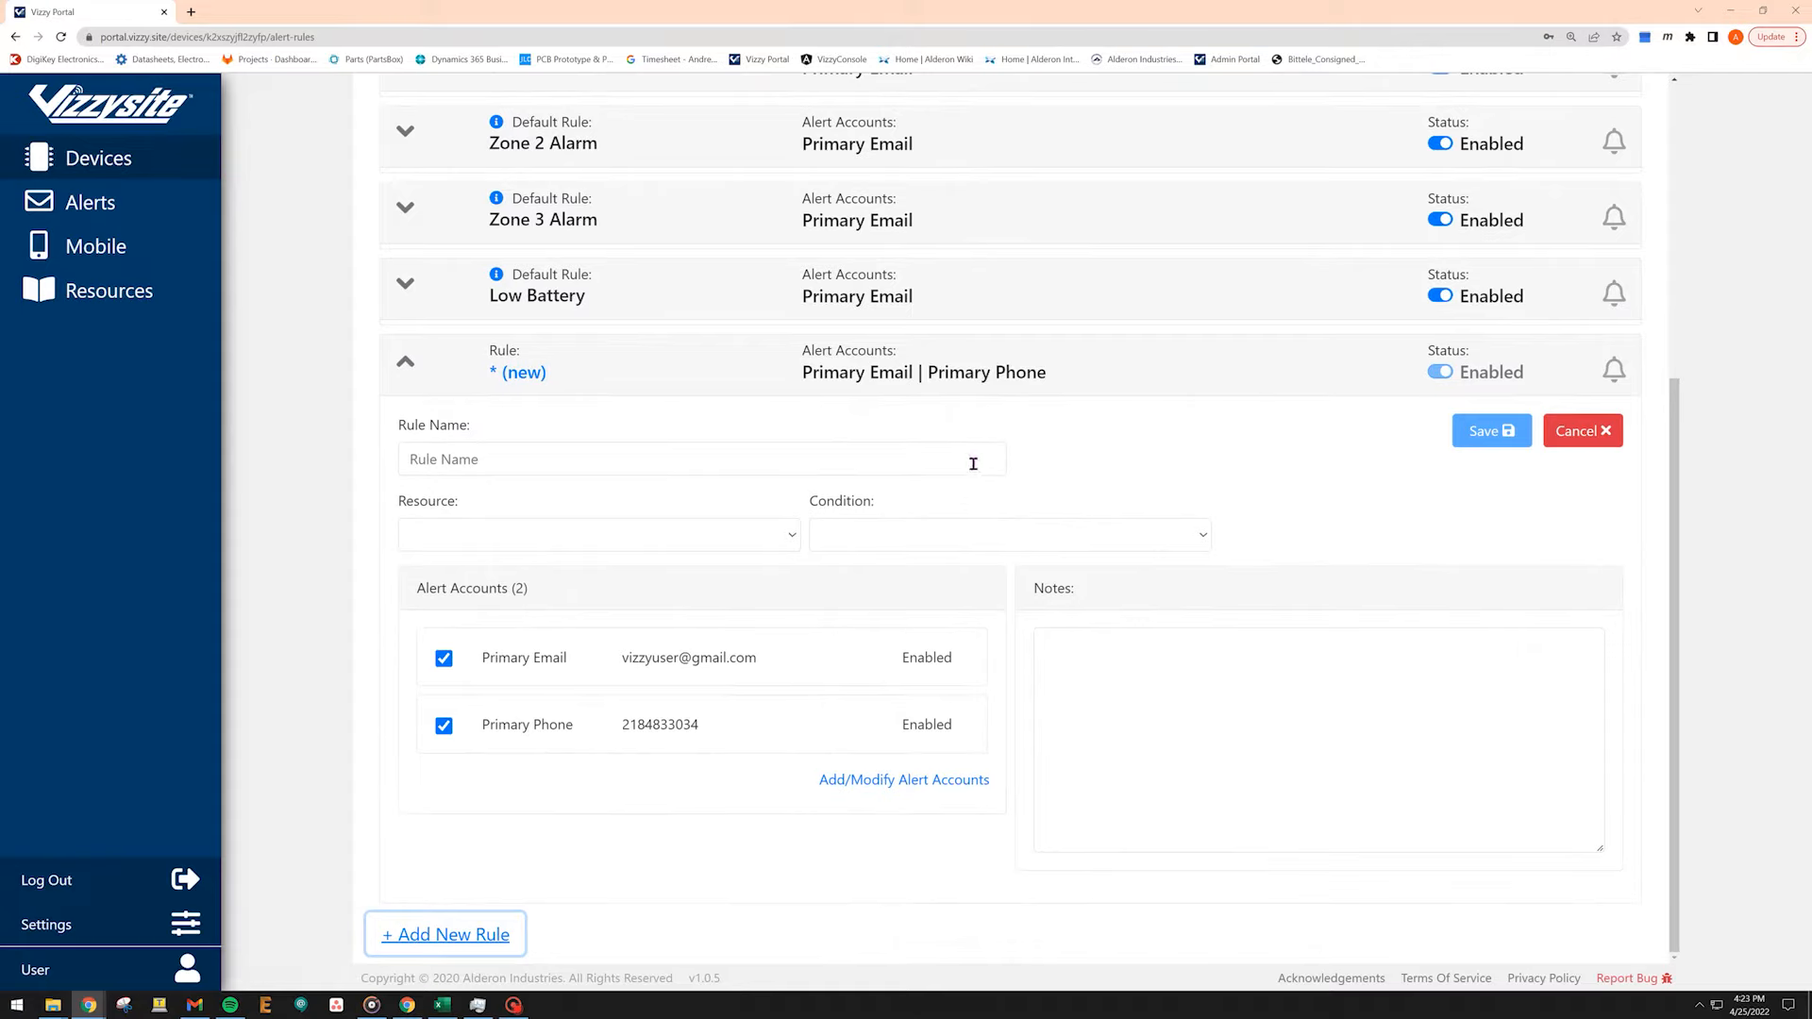
pyautogui.click(973, 464)
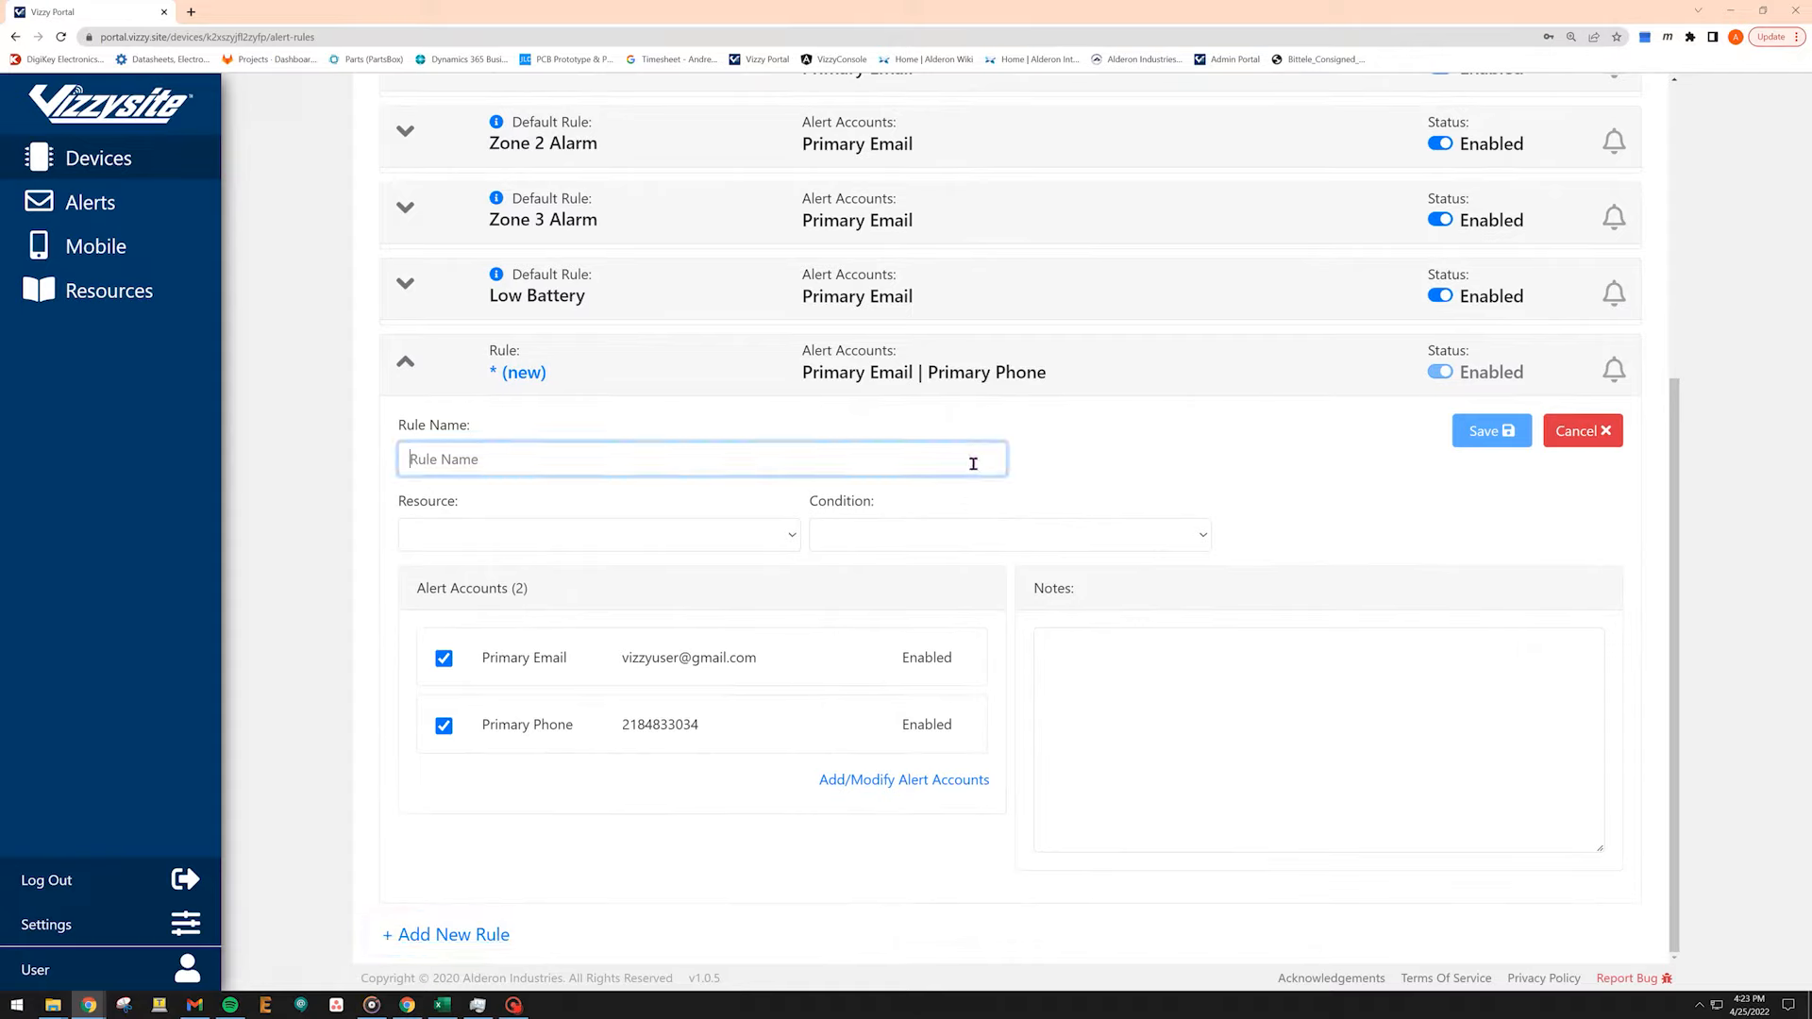
pyautogui.write('Rule')
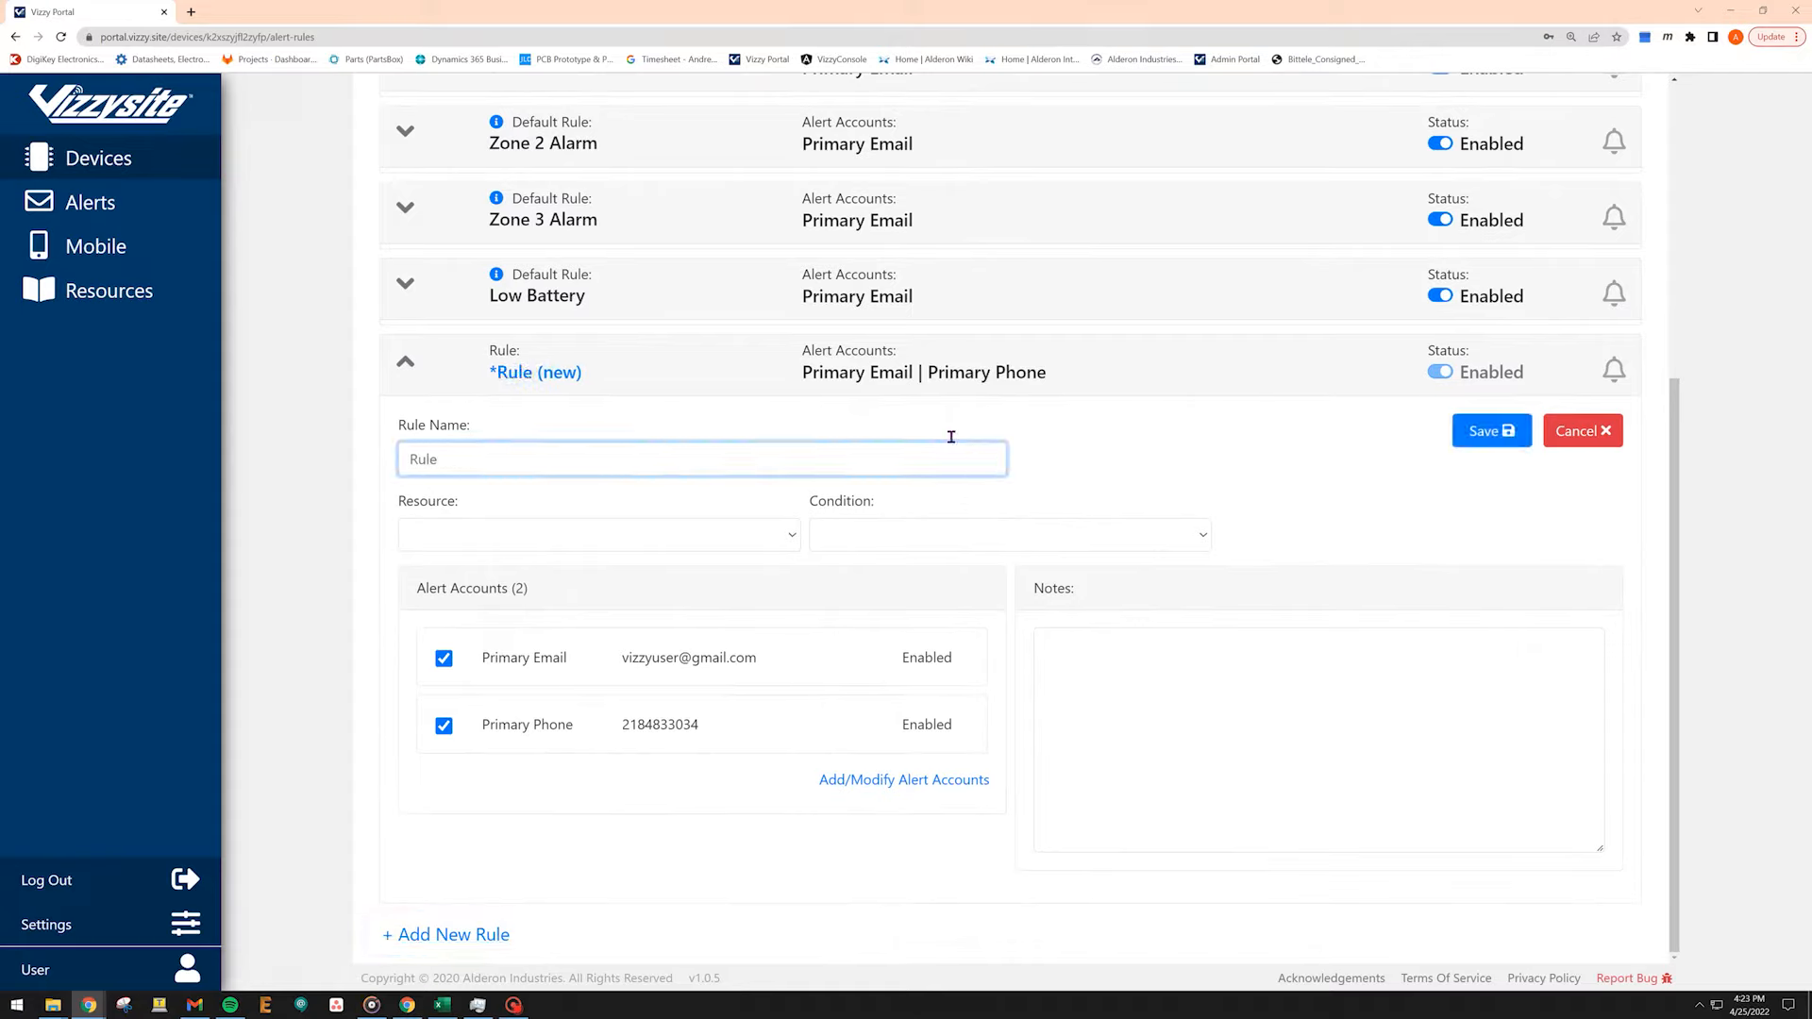
# Set the rule's resource to Main Power and its condition to Has Changed.
pyautogui.click(776, 545)
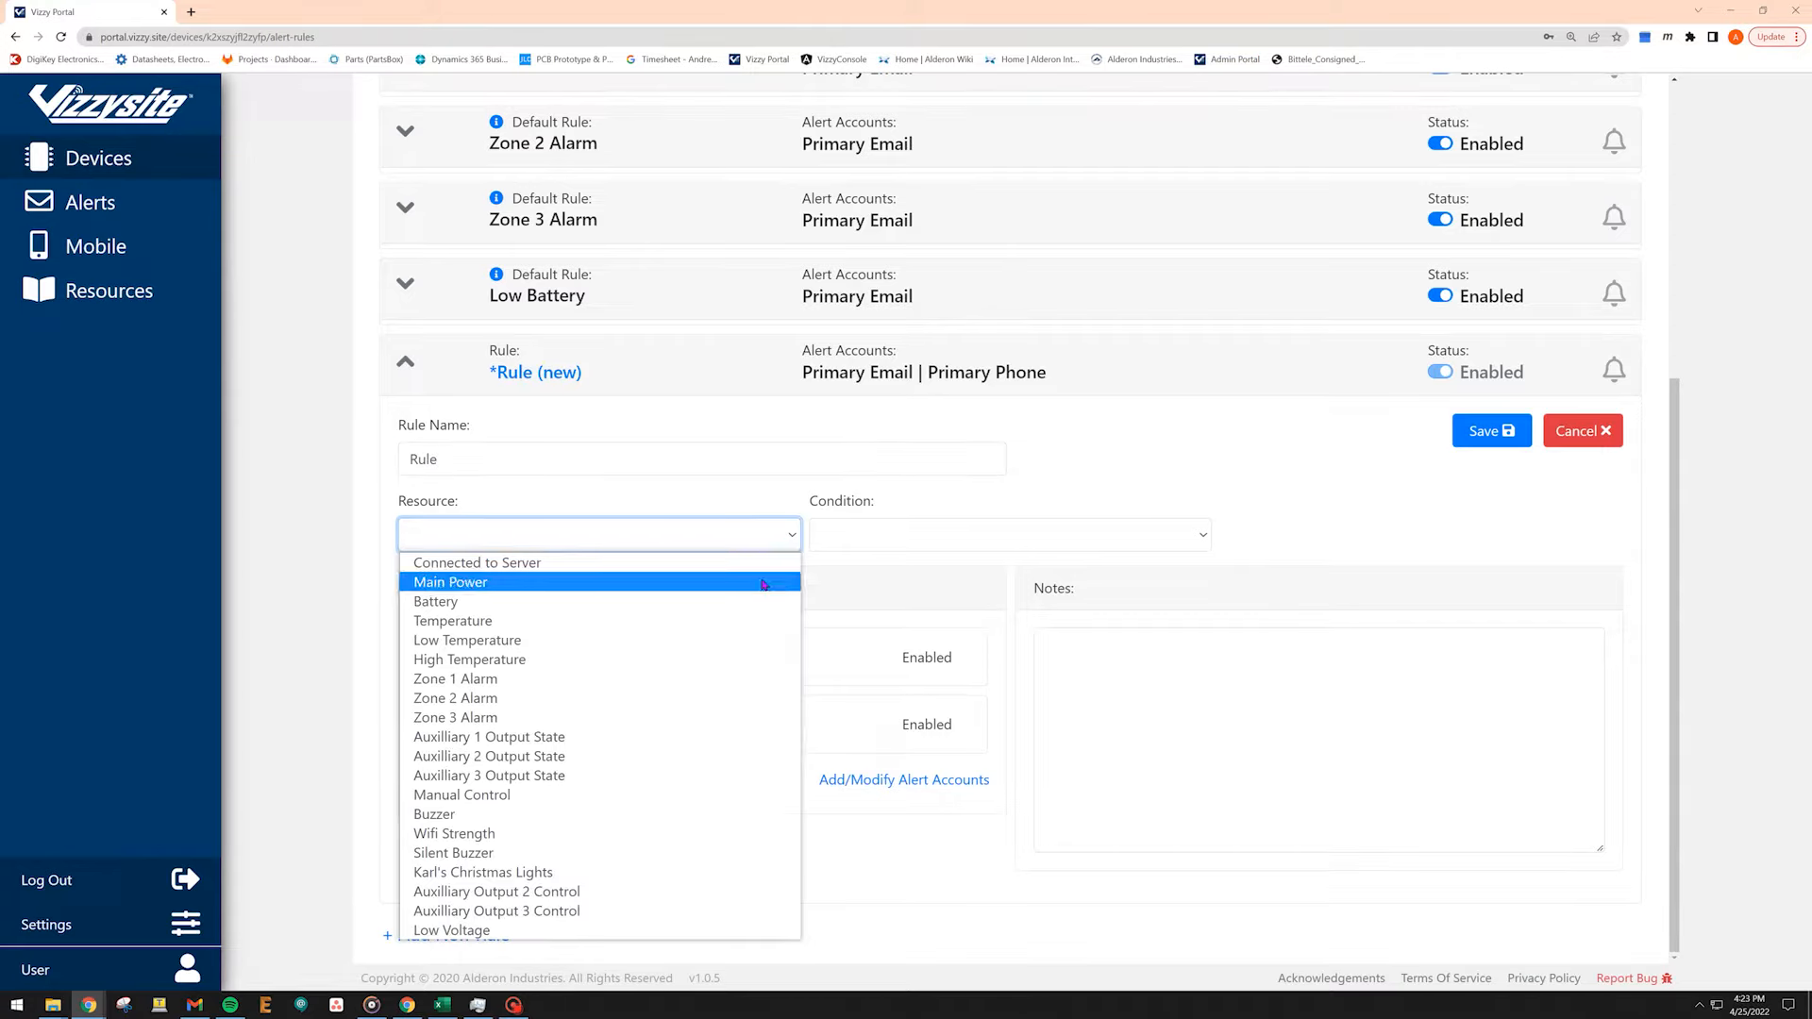
pyautogui.click(764, 582)
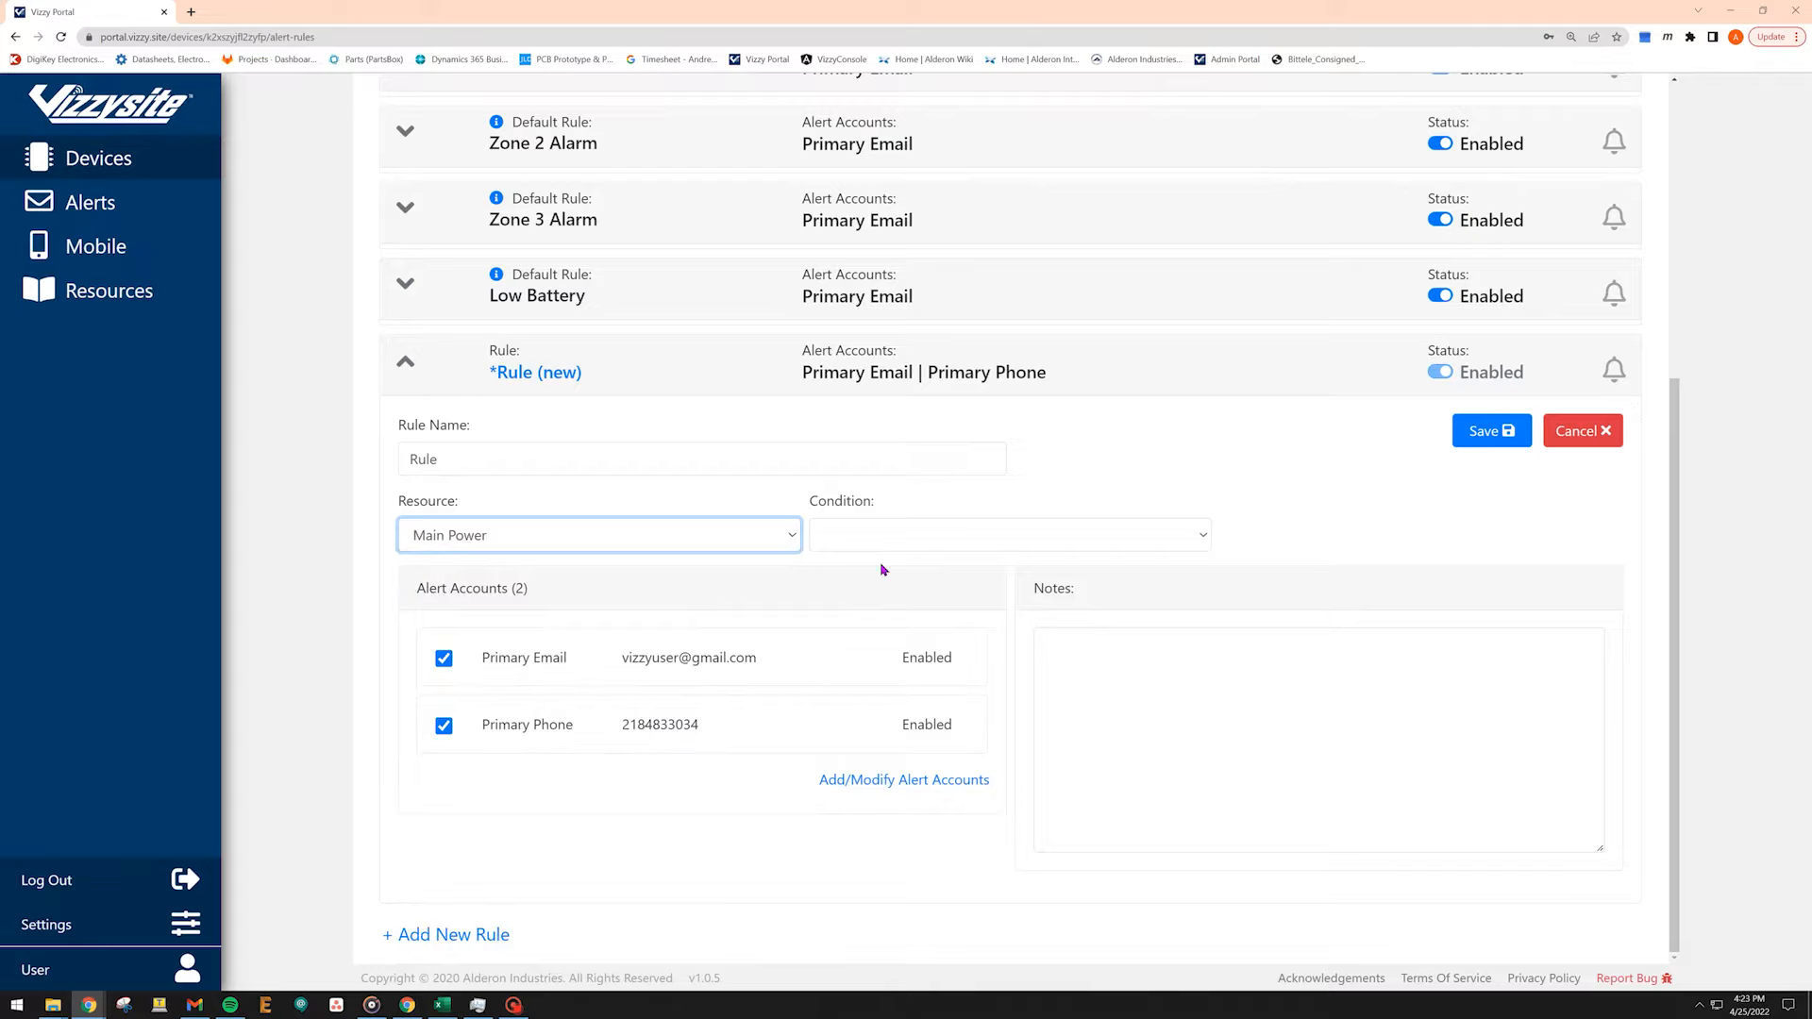
pyautogui.click(1206, 534)
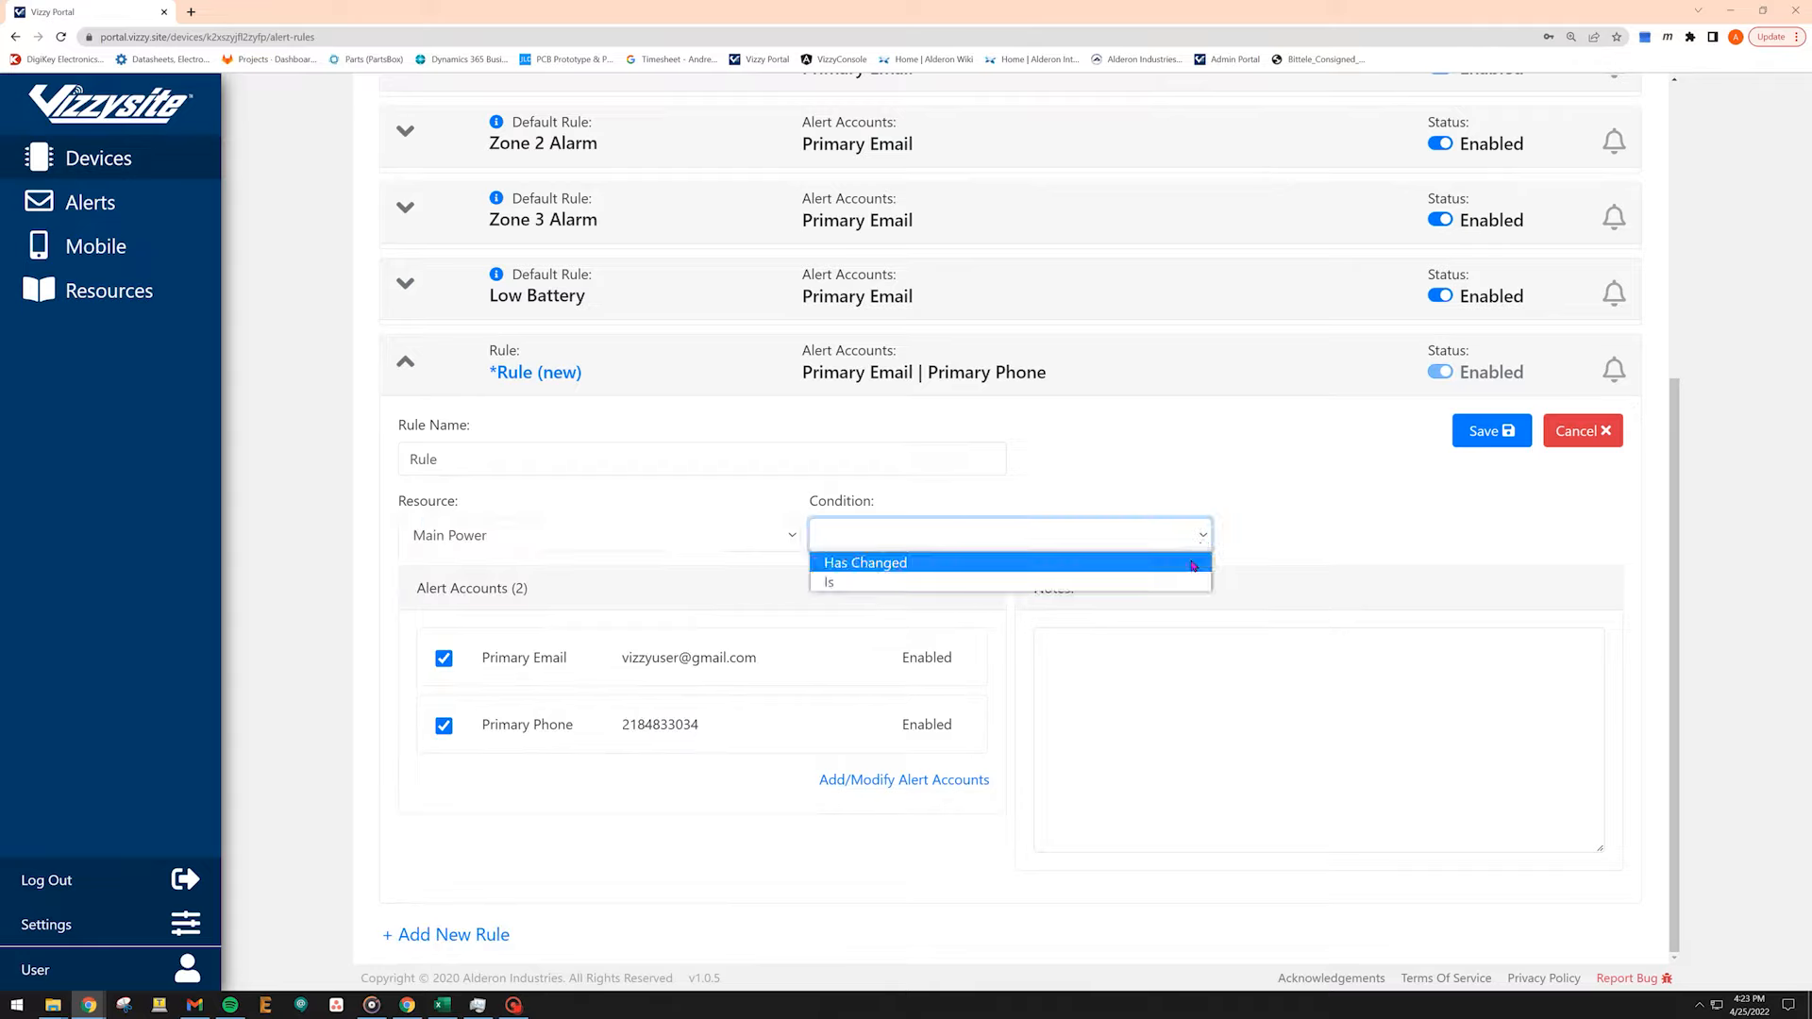
pyautogui.click(1194, 566)
# Toggle the Primary Email and Primary Phone alert accounts off and back on.
pyautogui.click(444, 660)
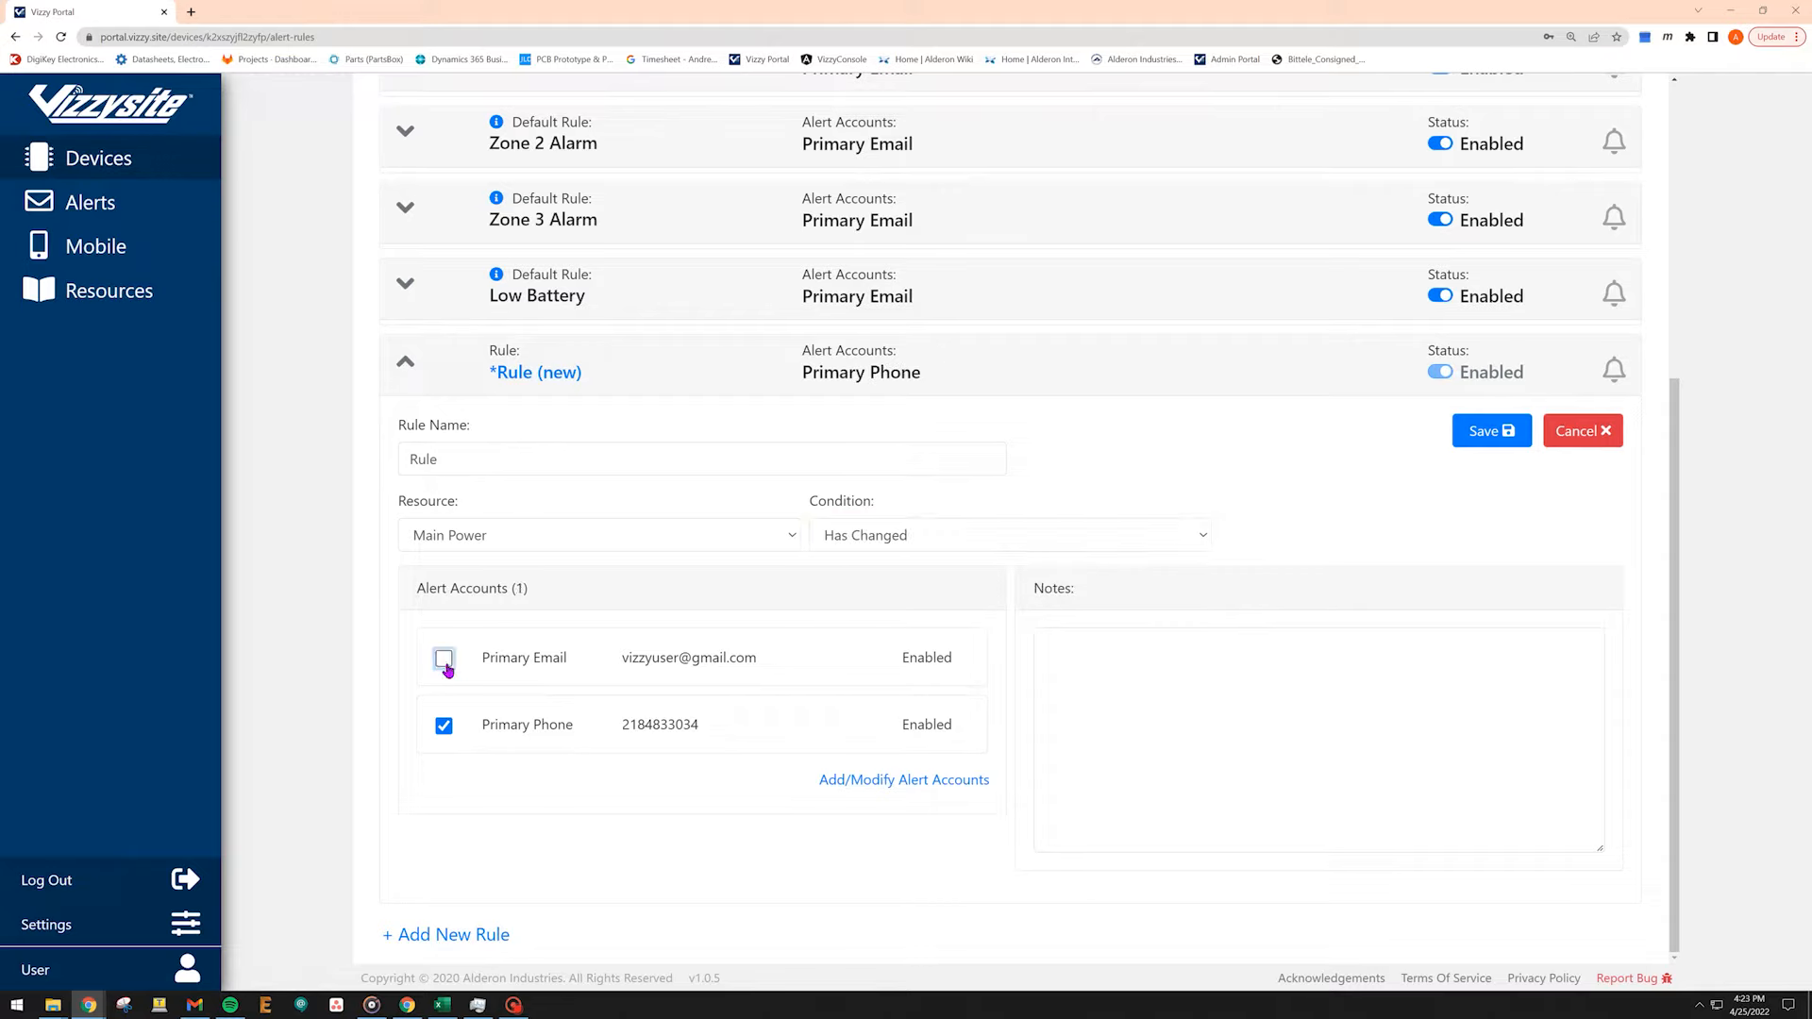
pyautogui.click(445, 661)
pyautogui.click(444, 727)
pyautogui.click(444, 727)
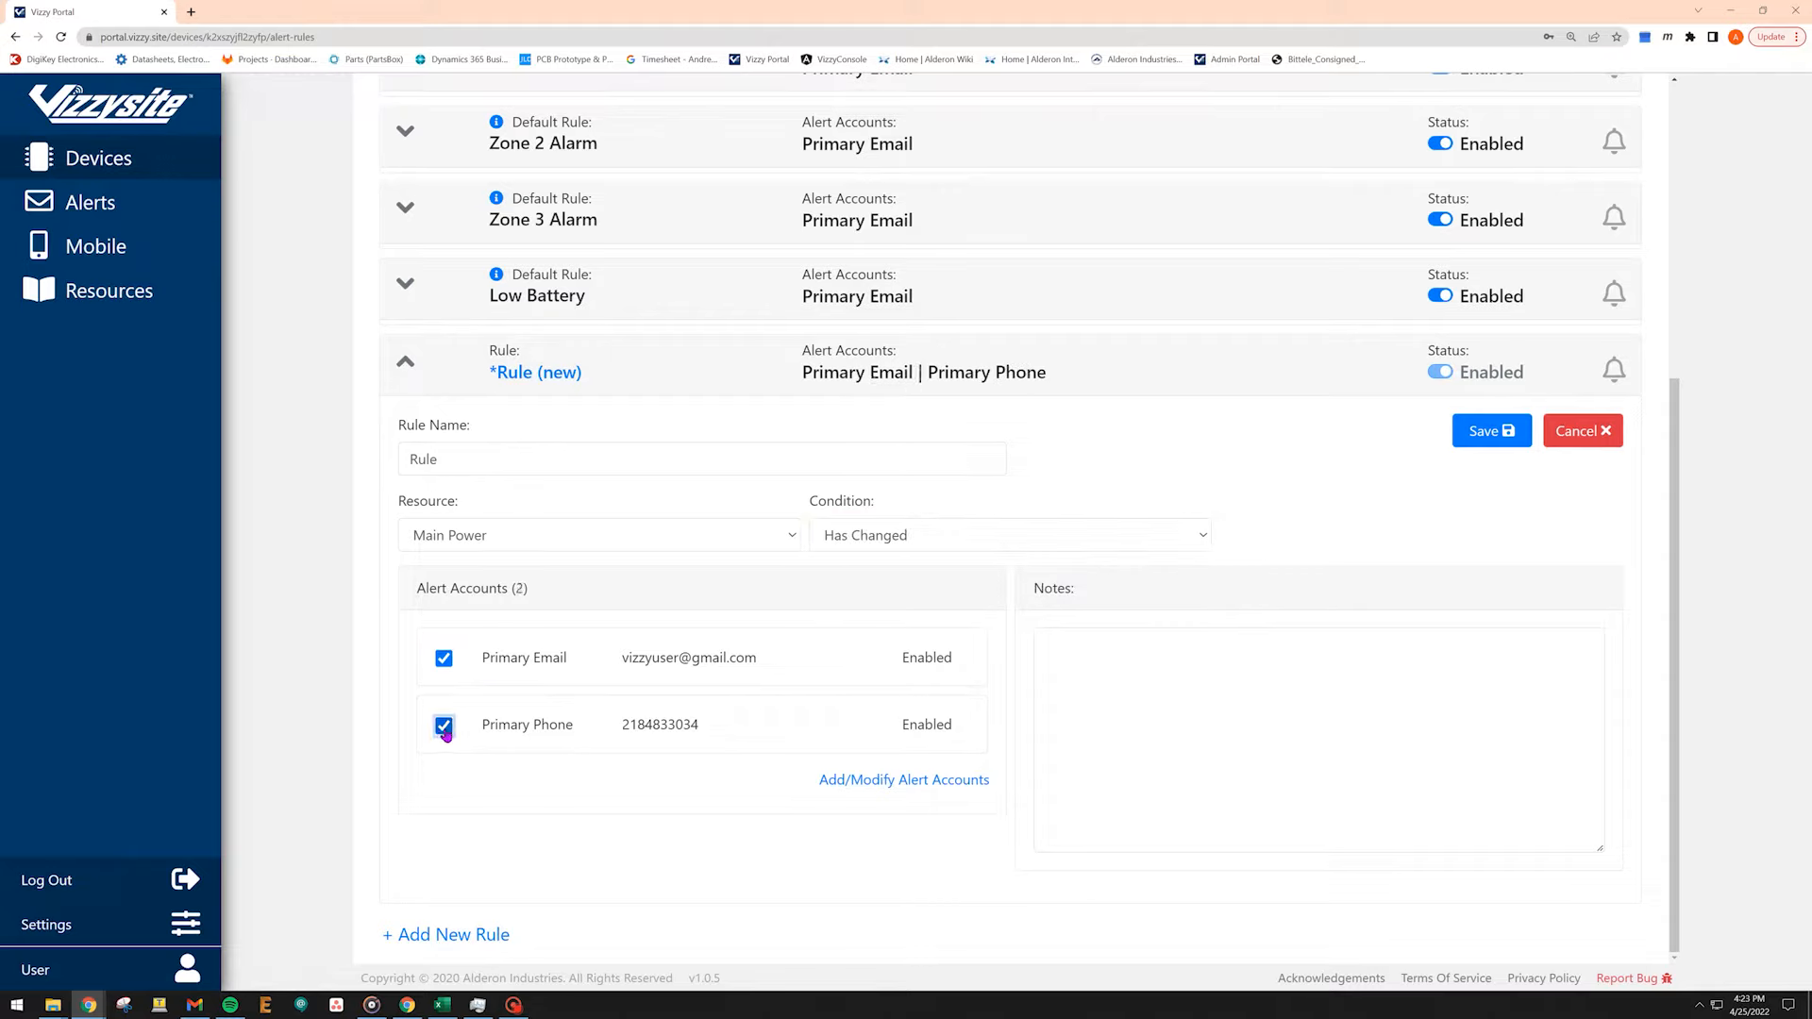
# Save the new rule and confirm the save.
pyautogui.click(1501, 436)
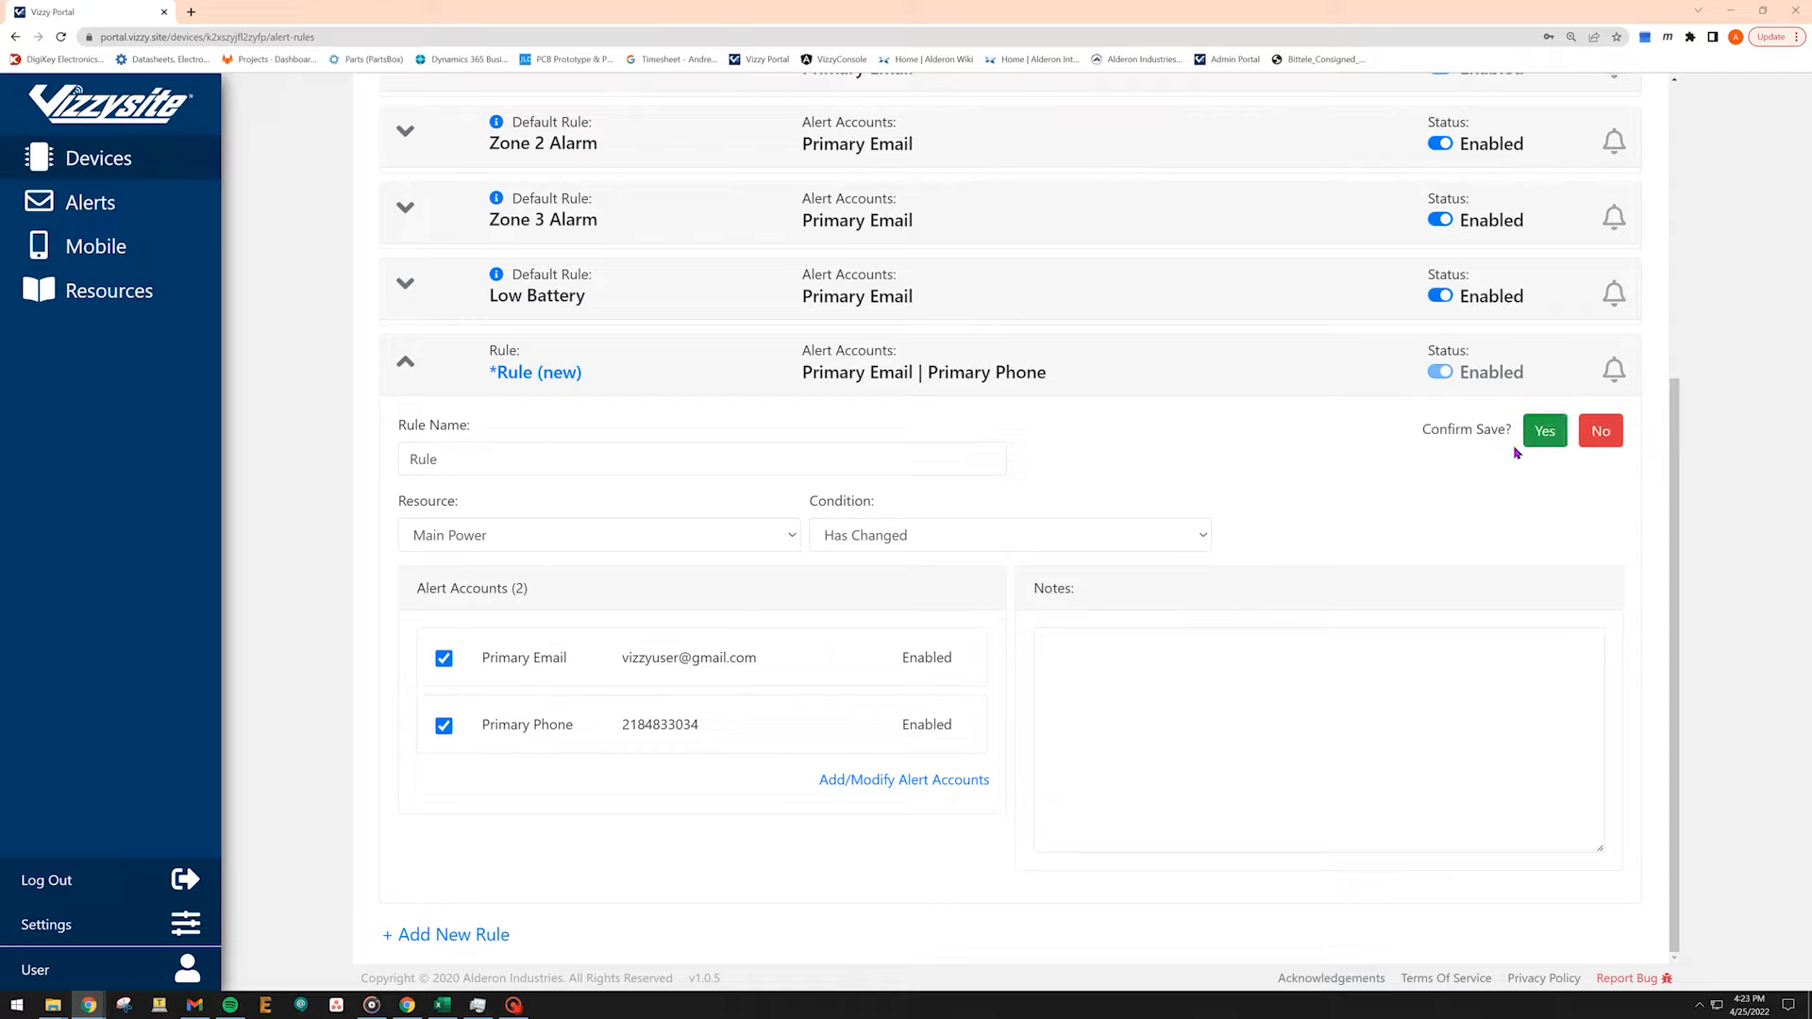
pyautogui.click(1543, 432)
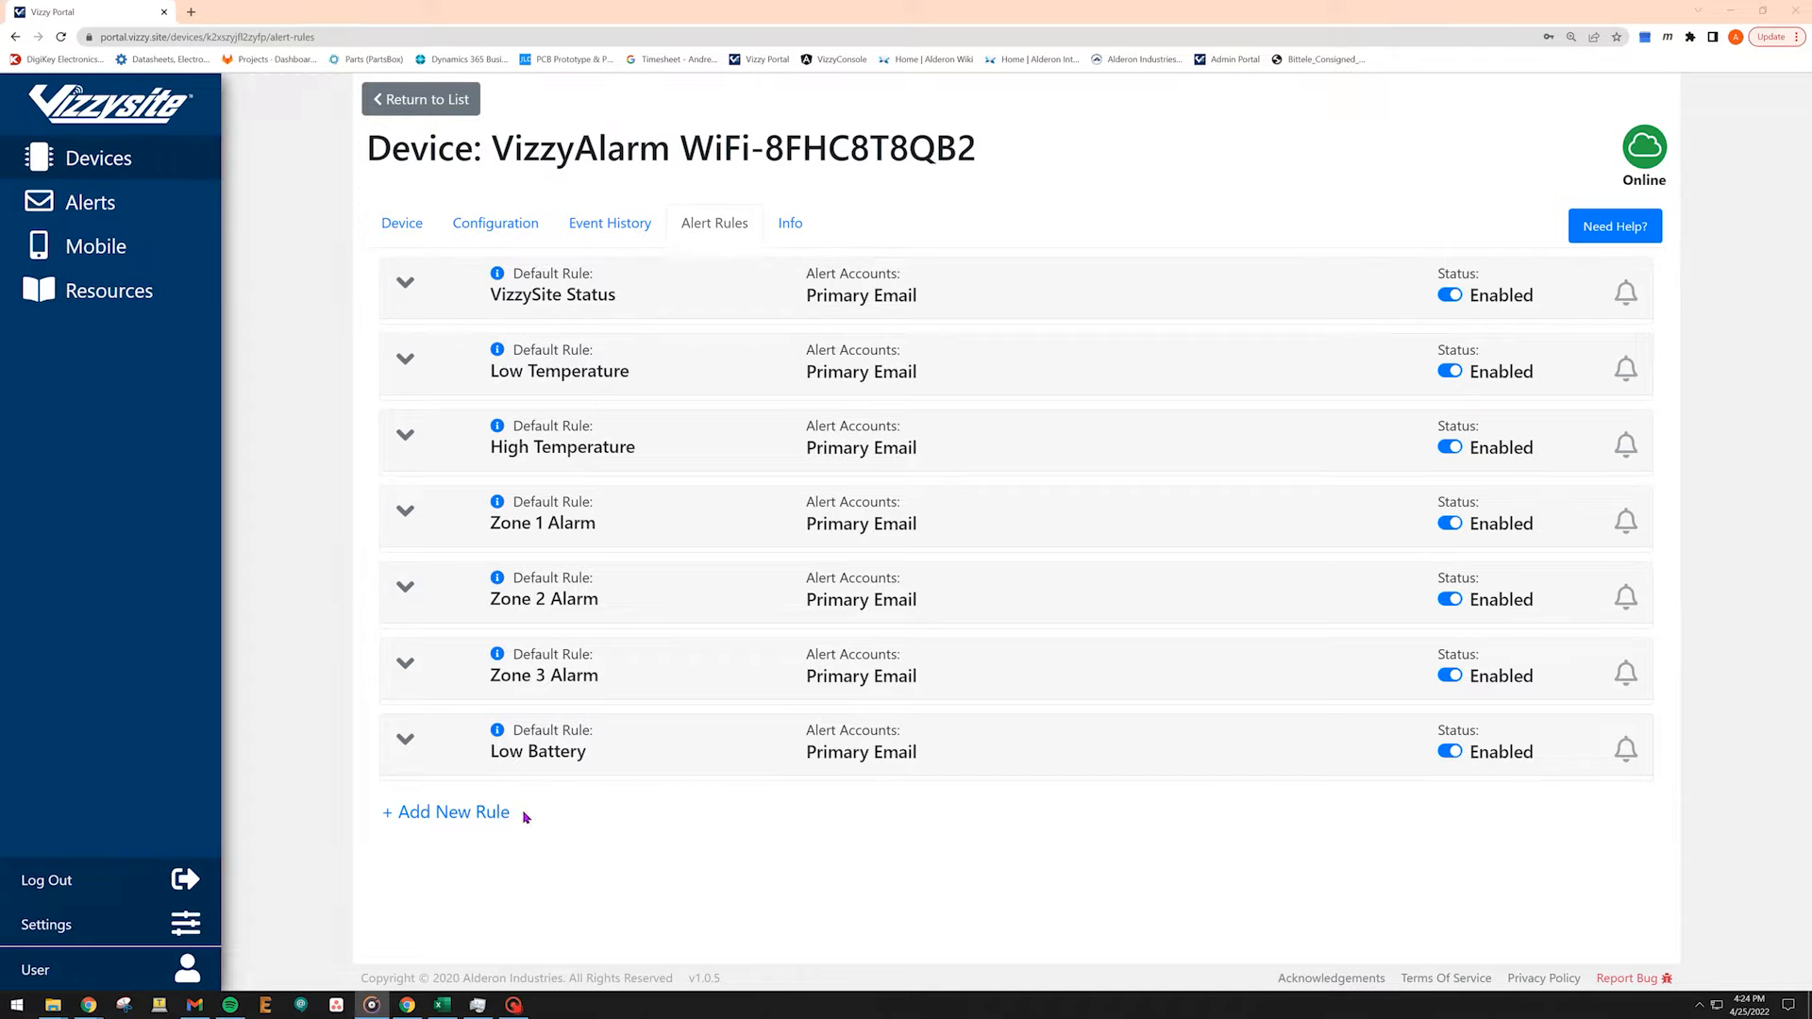
# Add another alert rule named Aux 1 Contact State Rule.
pyautogui.click(489, 812)
pyautogui.scroll(-3, 510, 803)
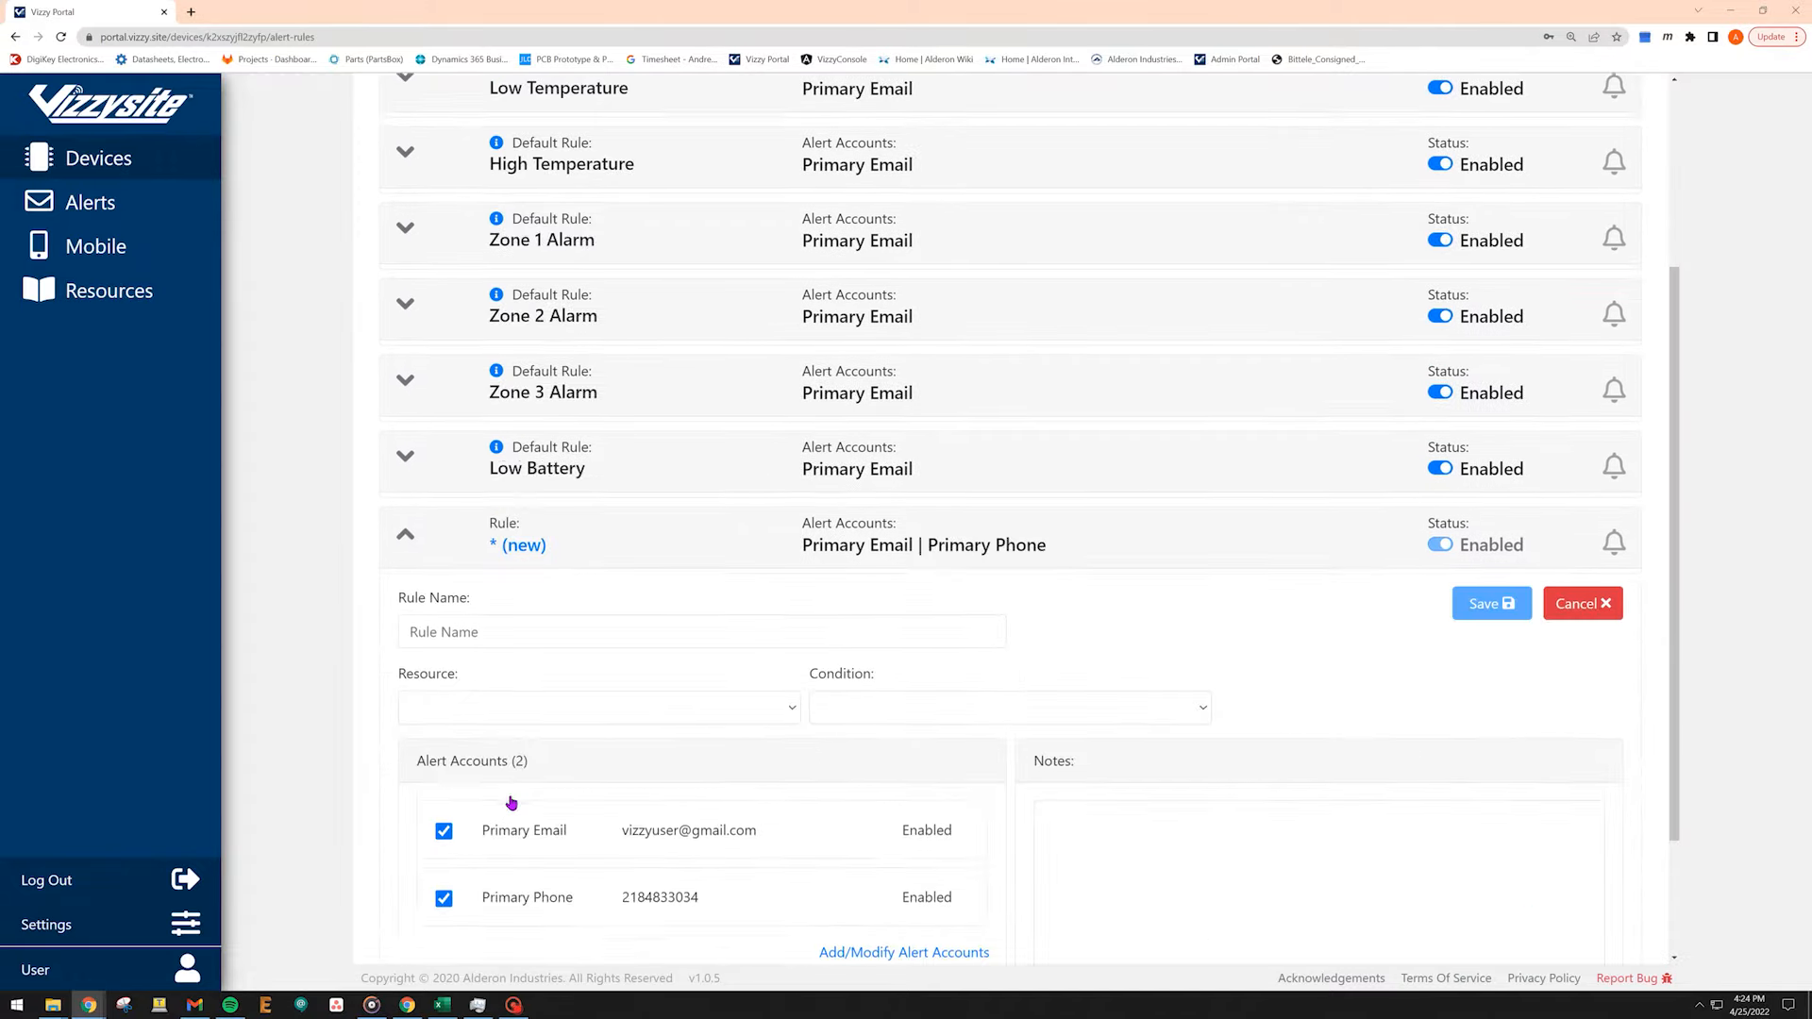
pyautogui.scroll(-2, 510, 803)
pyautogui.click(599, 447)
pyautogui.write('A')
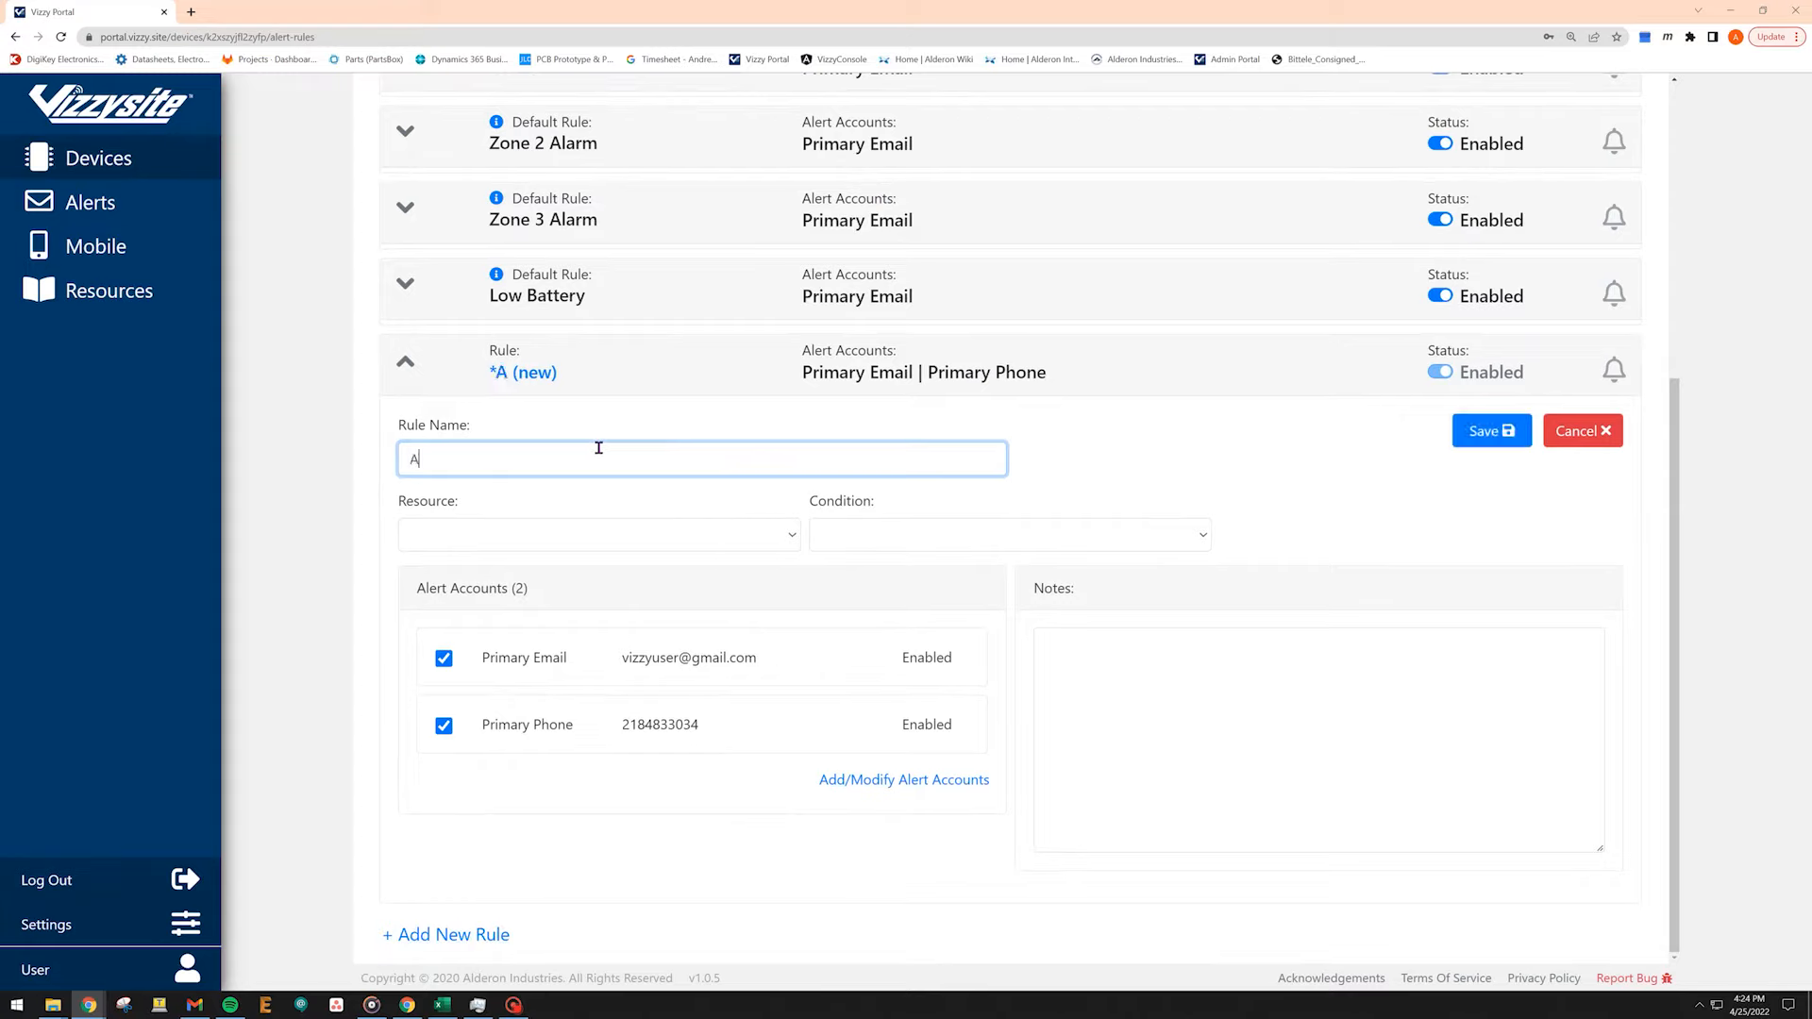
pyautogui.write('ux 1 Contact')
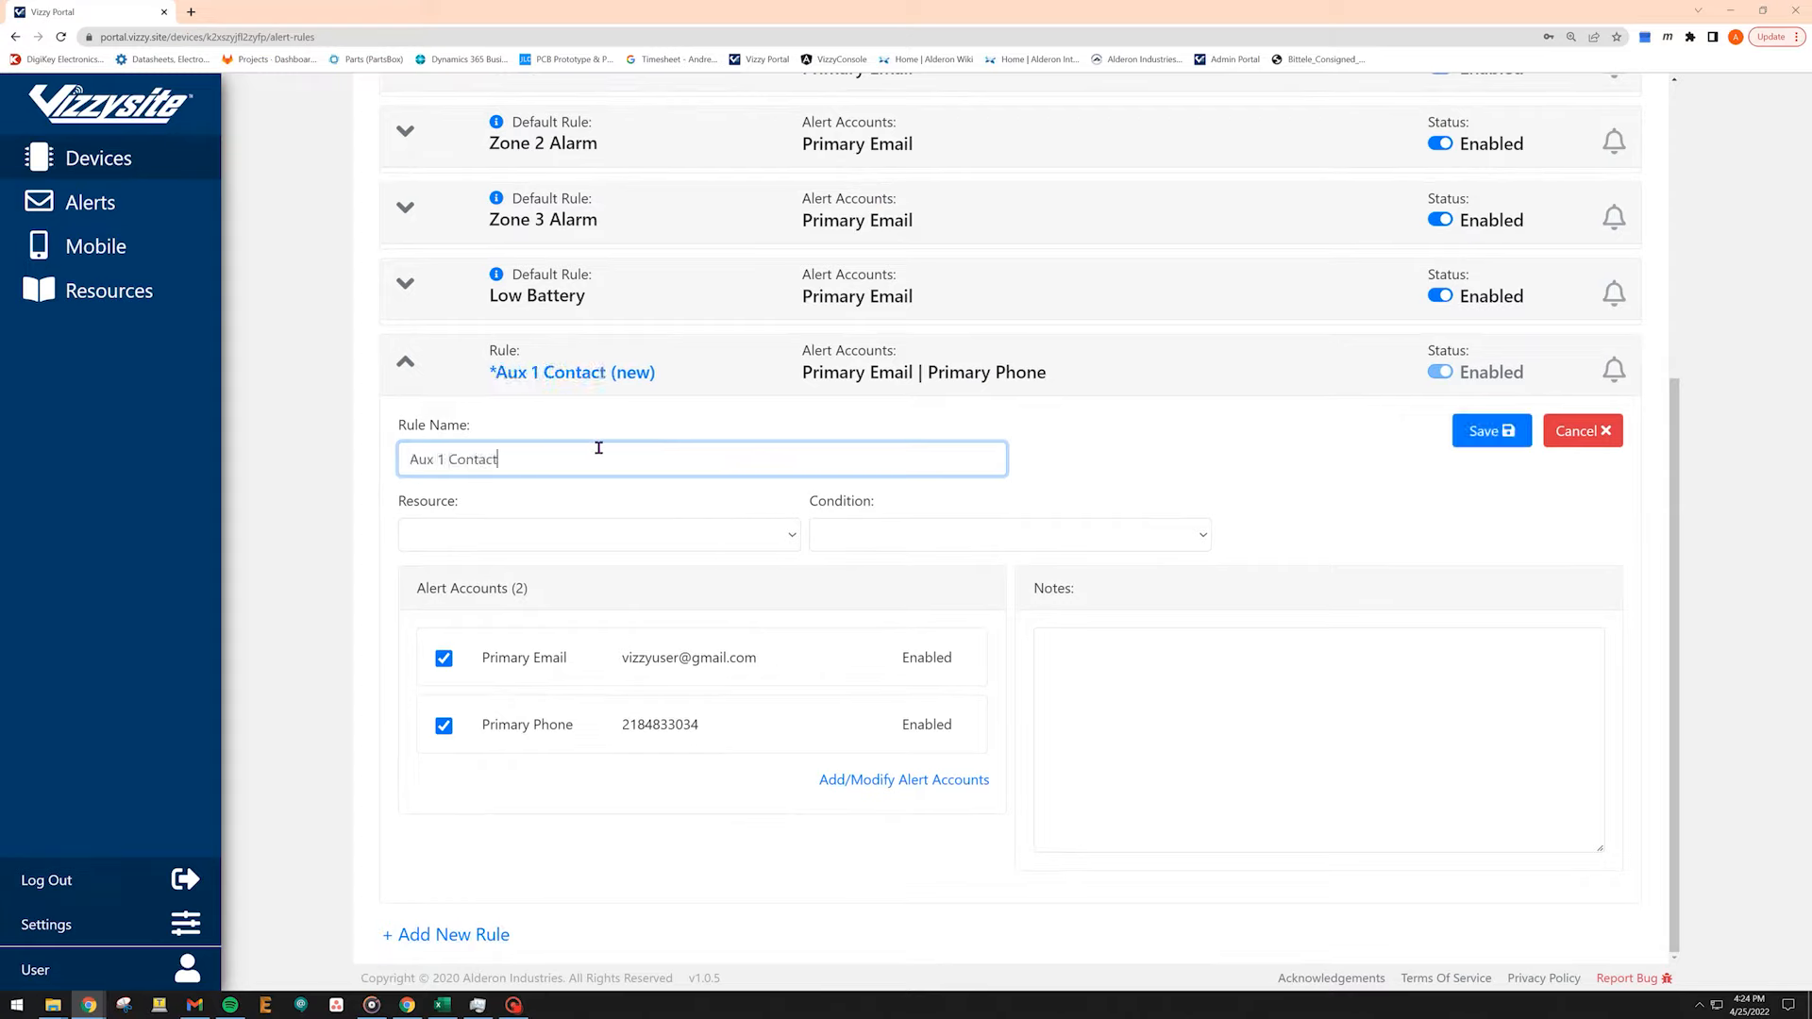
pyautogui.write(' State Rule')
# Set the rule to trigger when Auxilliary 1 Output State Is Closed.
pyautogui.click(791, 535)
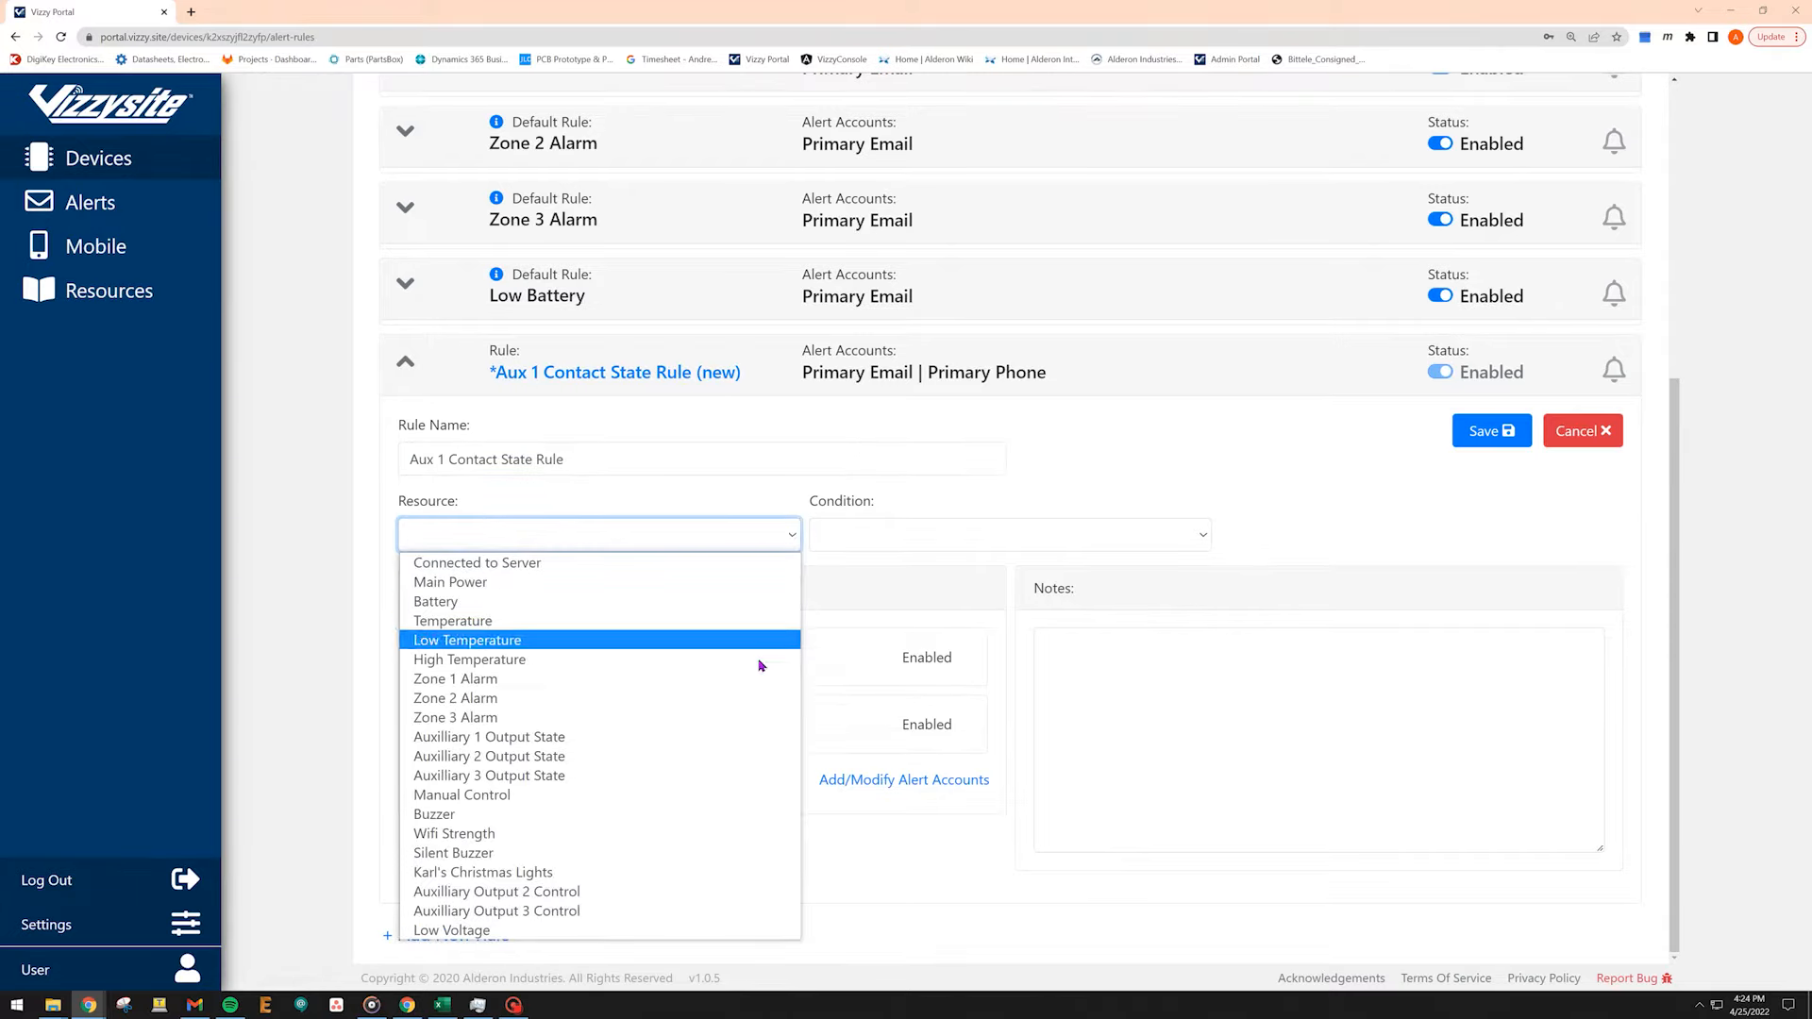
pyautogui.click(751, 737)
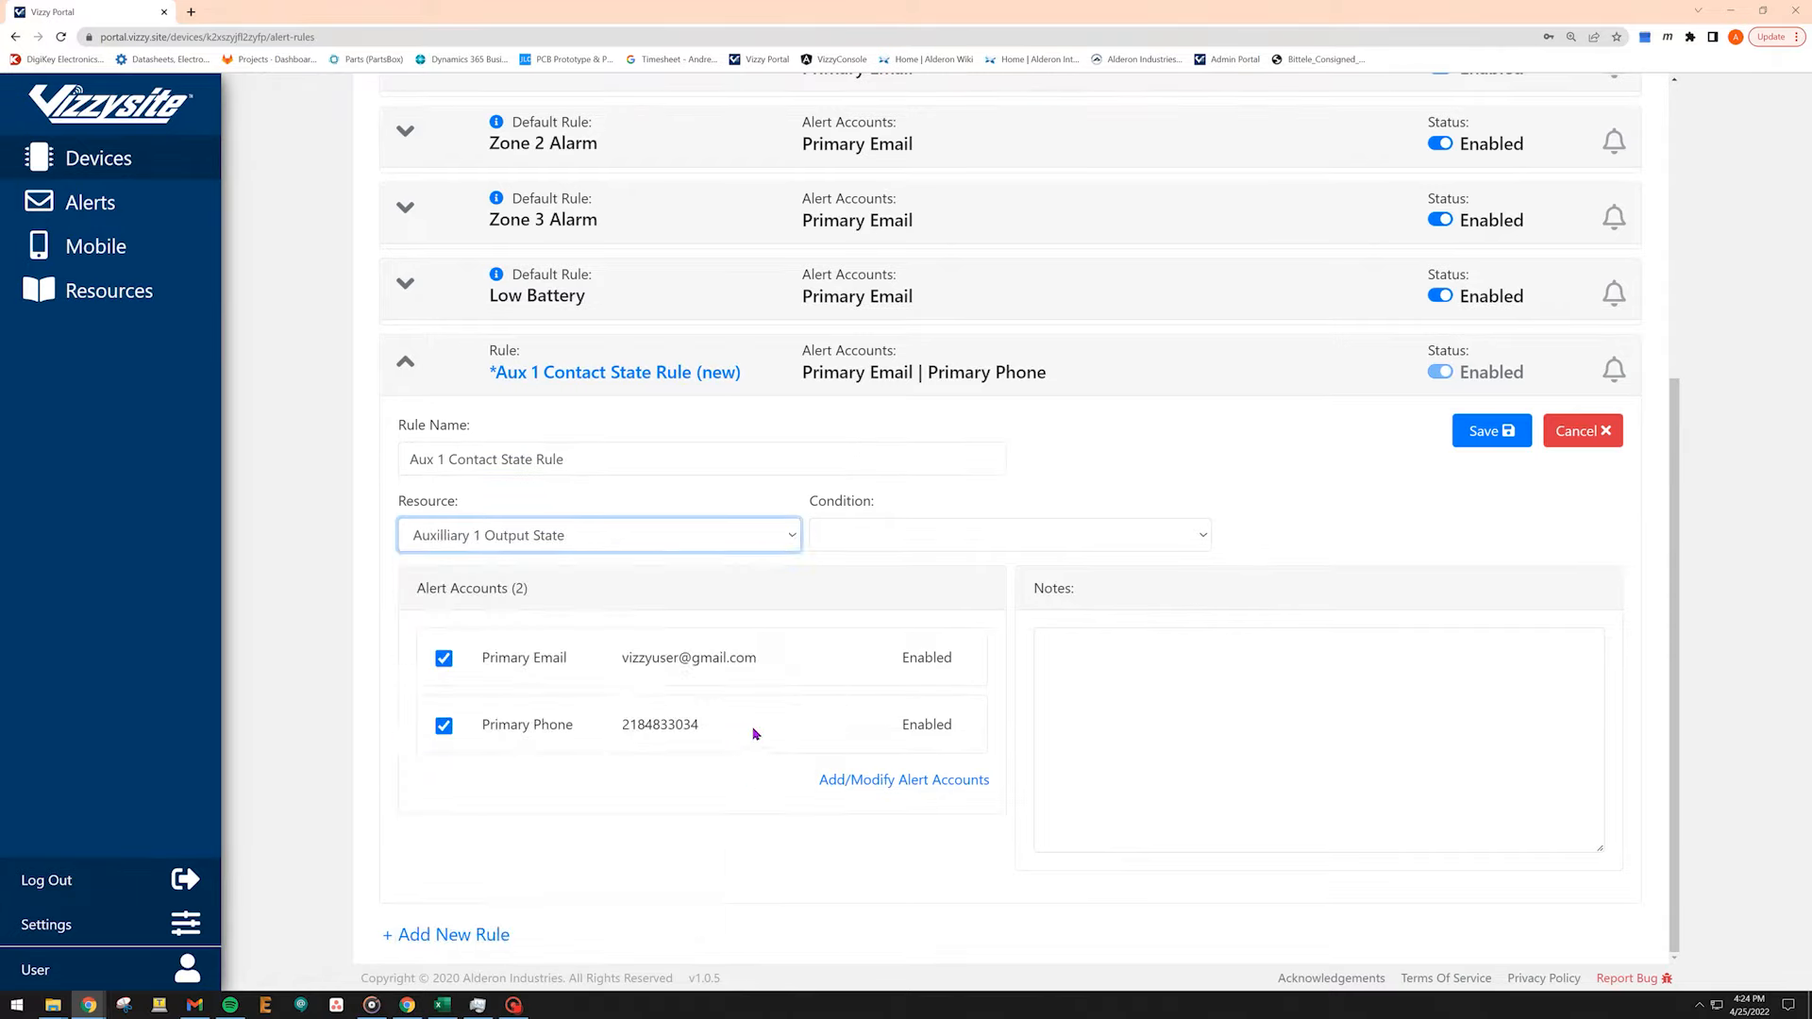
pyautogui.click(1204, 536)
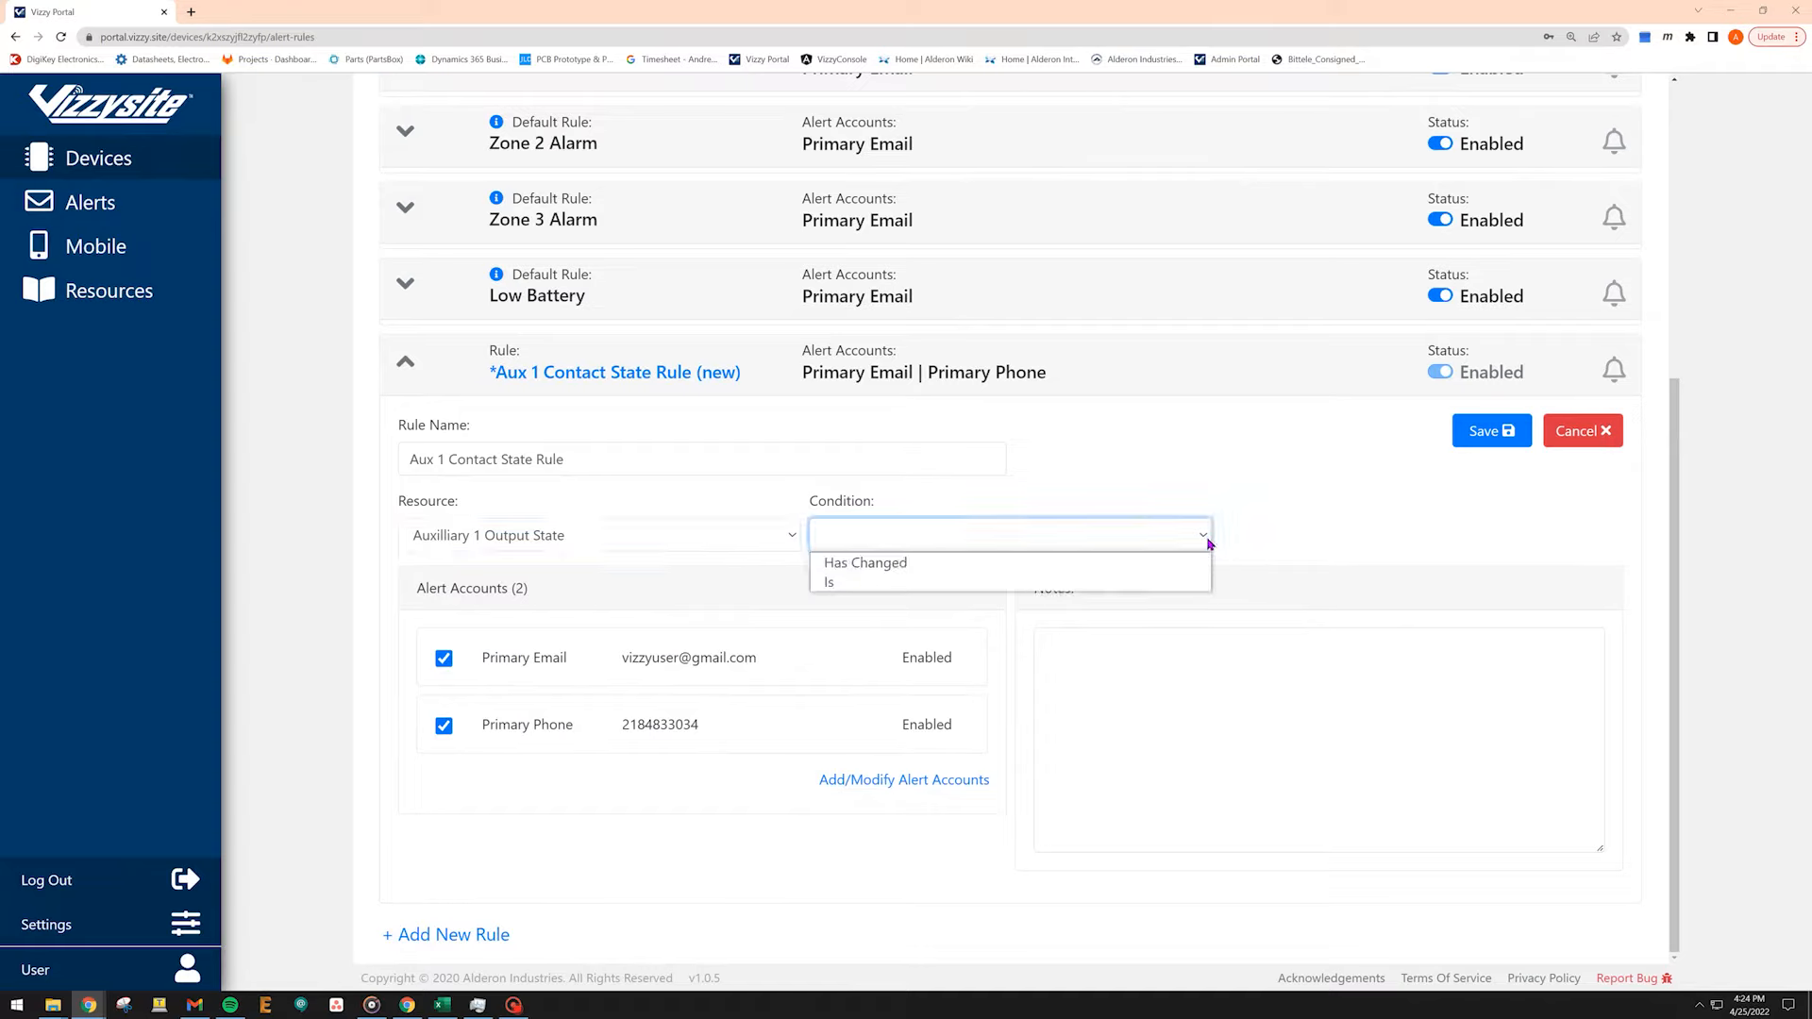
pyautogui.click(1197, 586)
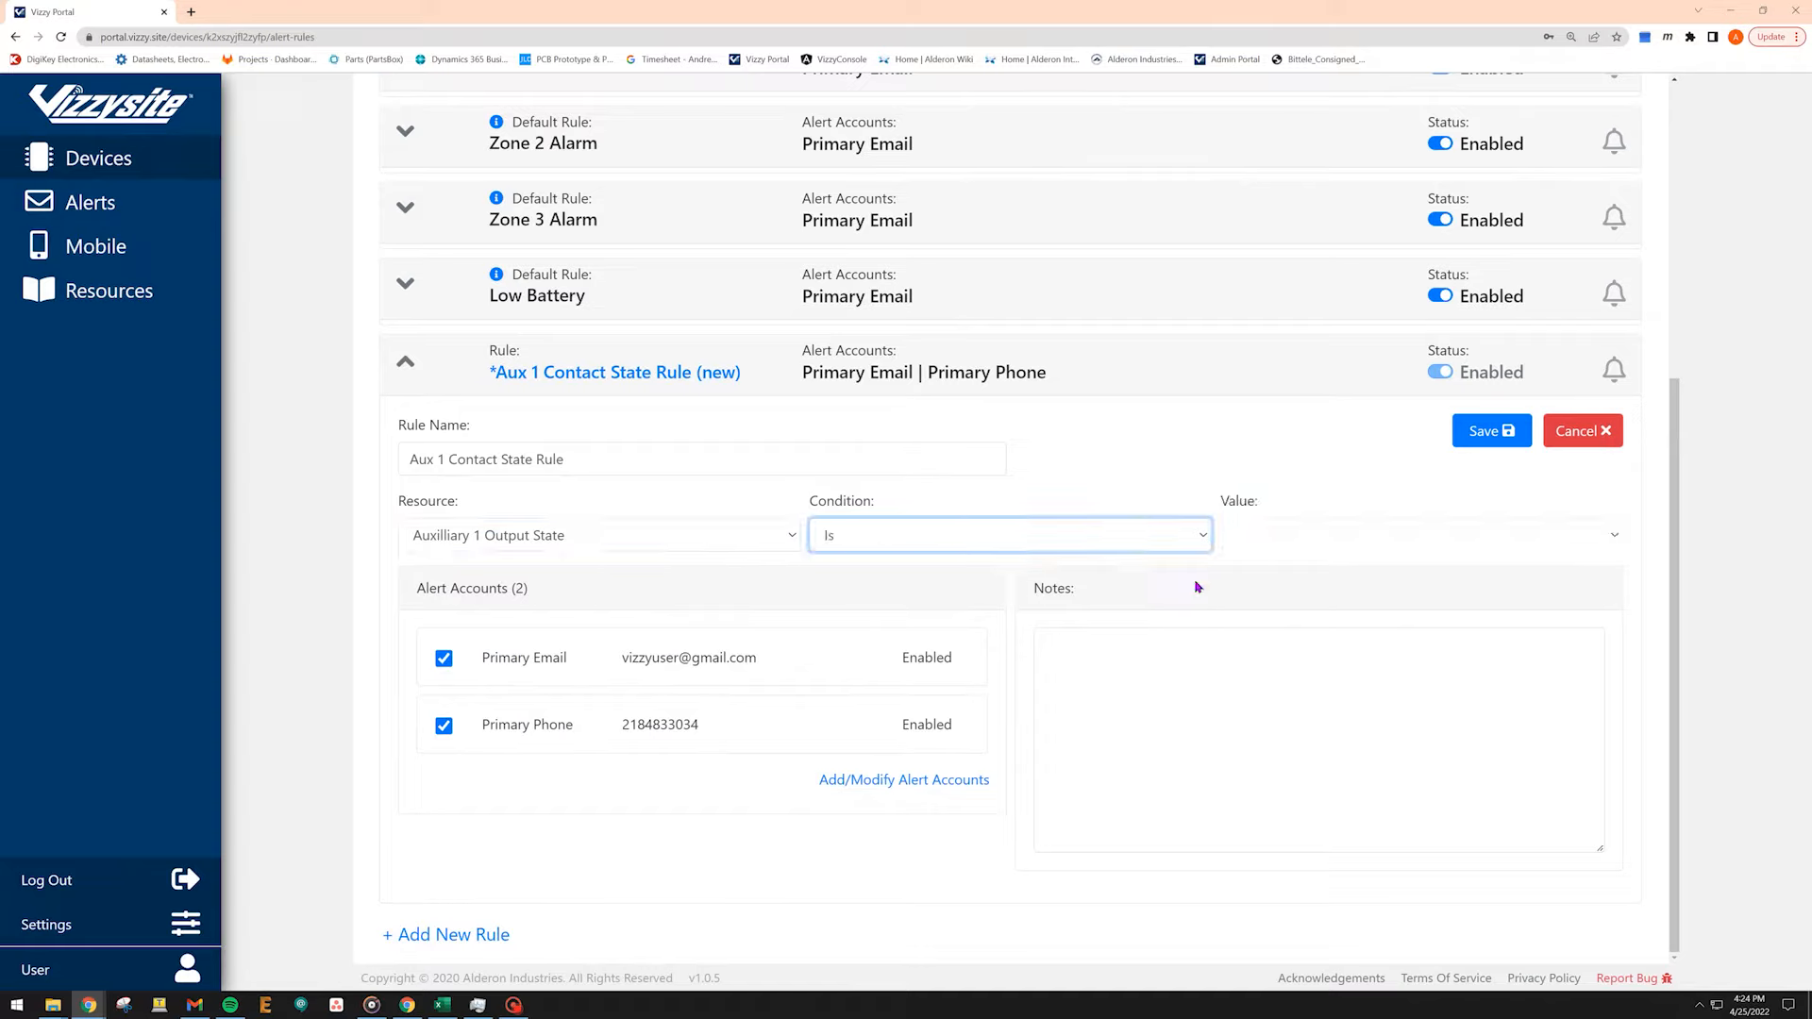
pyautogui.click(1614, 540)
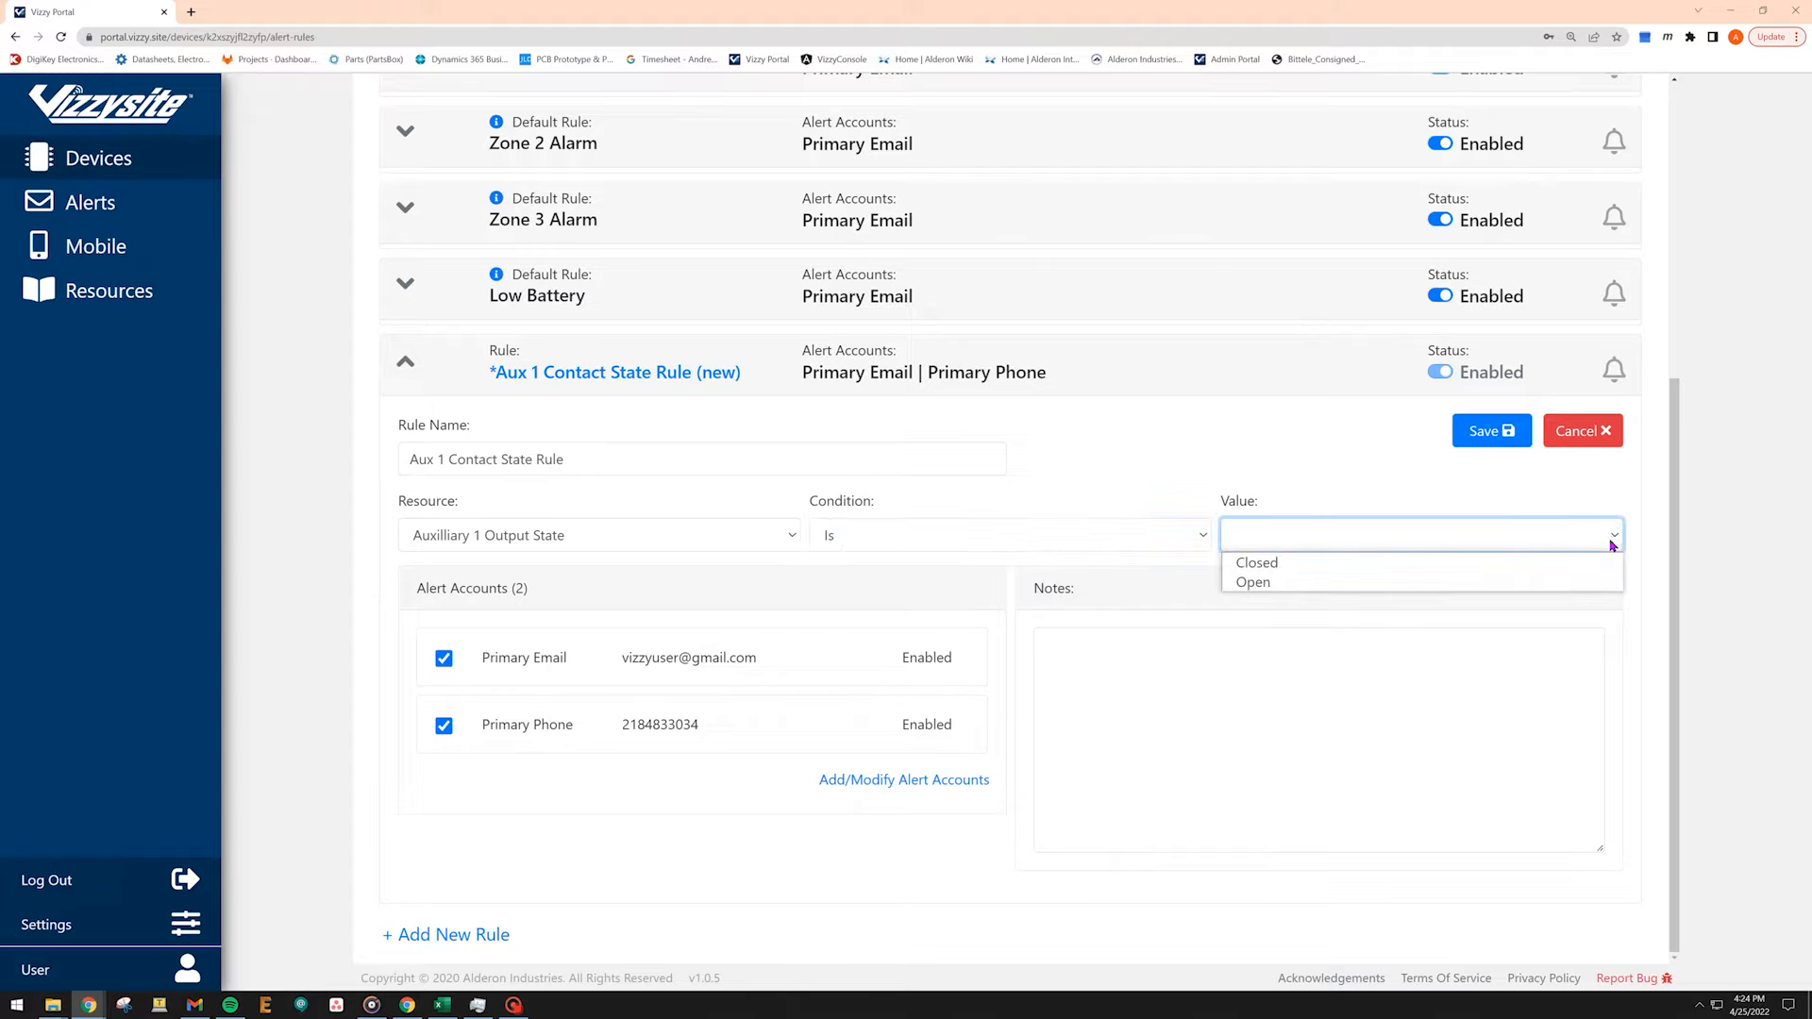
pyautogui.click(1605, 564)
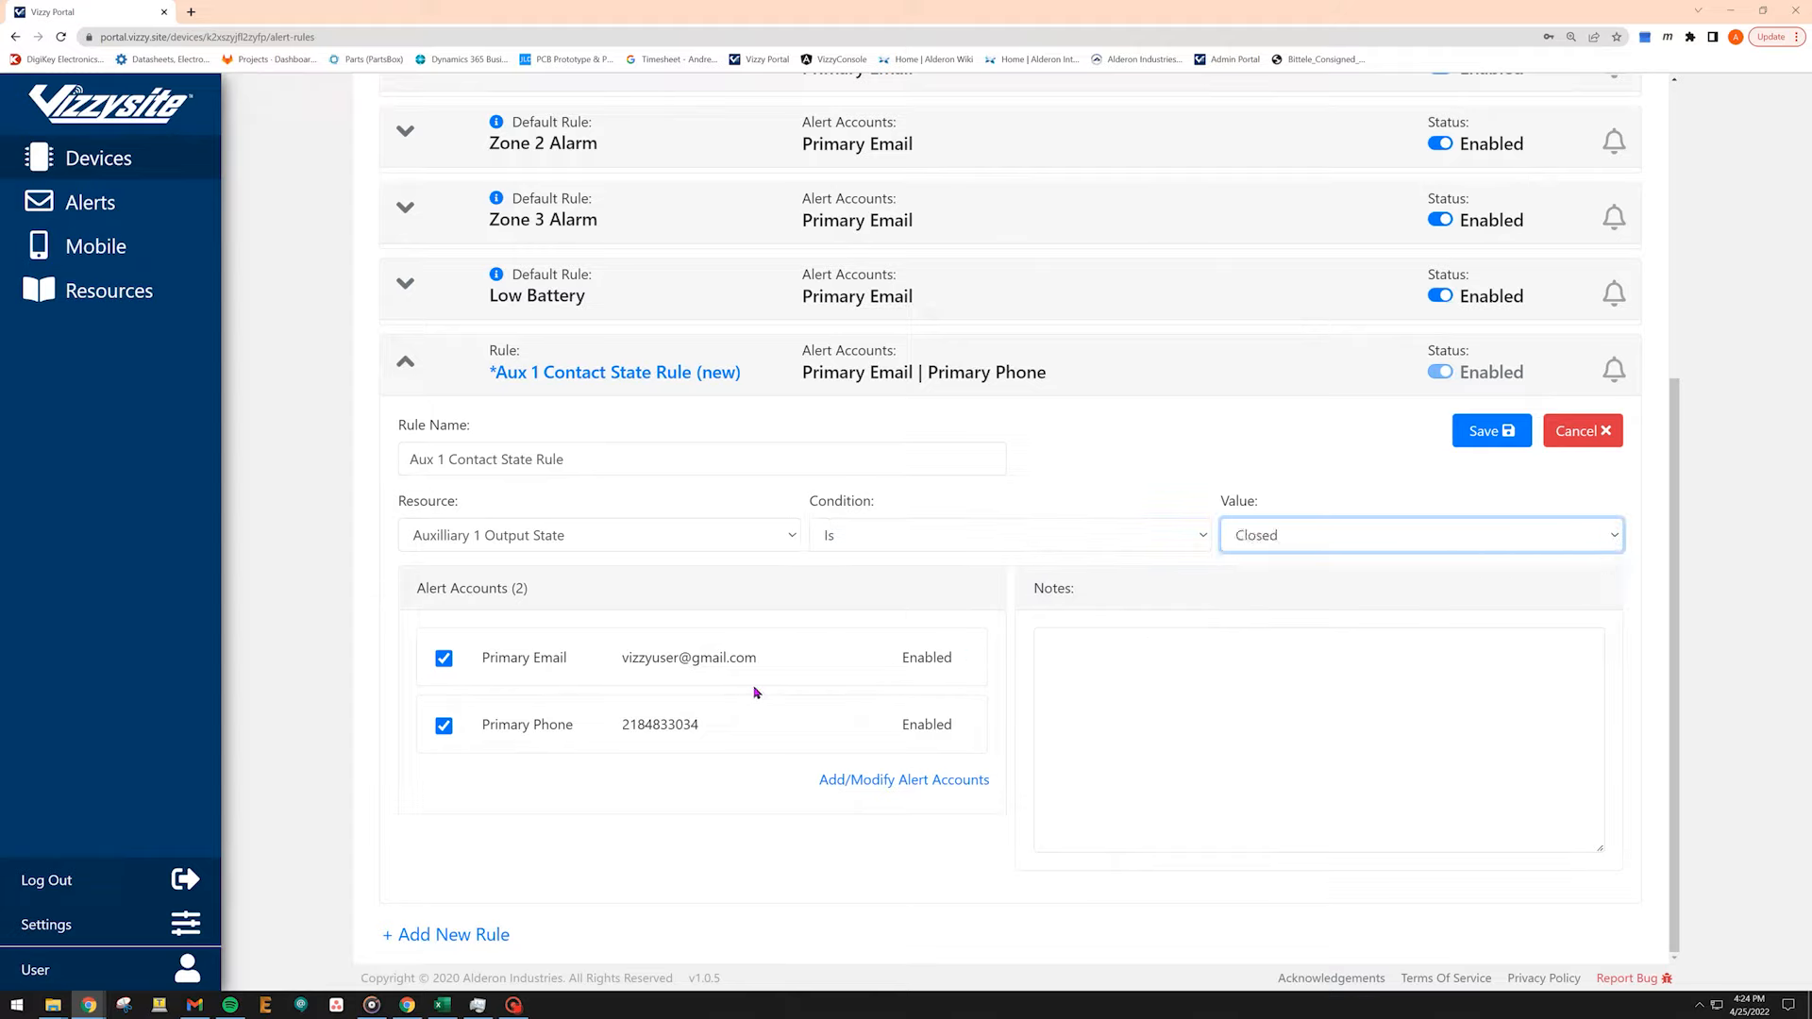
# Remove Primary Email from the rule's alert accounts, then save and confirm the rule.
pyautogui.click(442, 658)
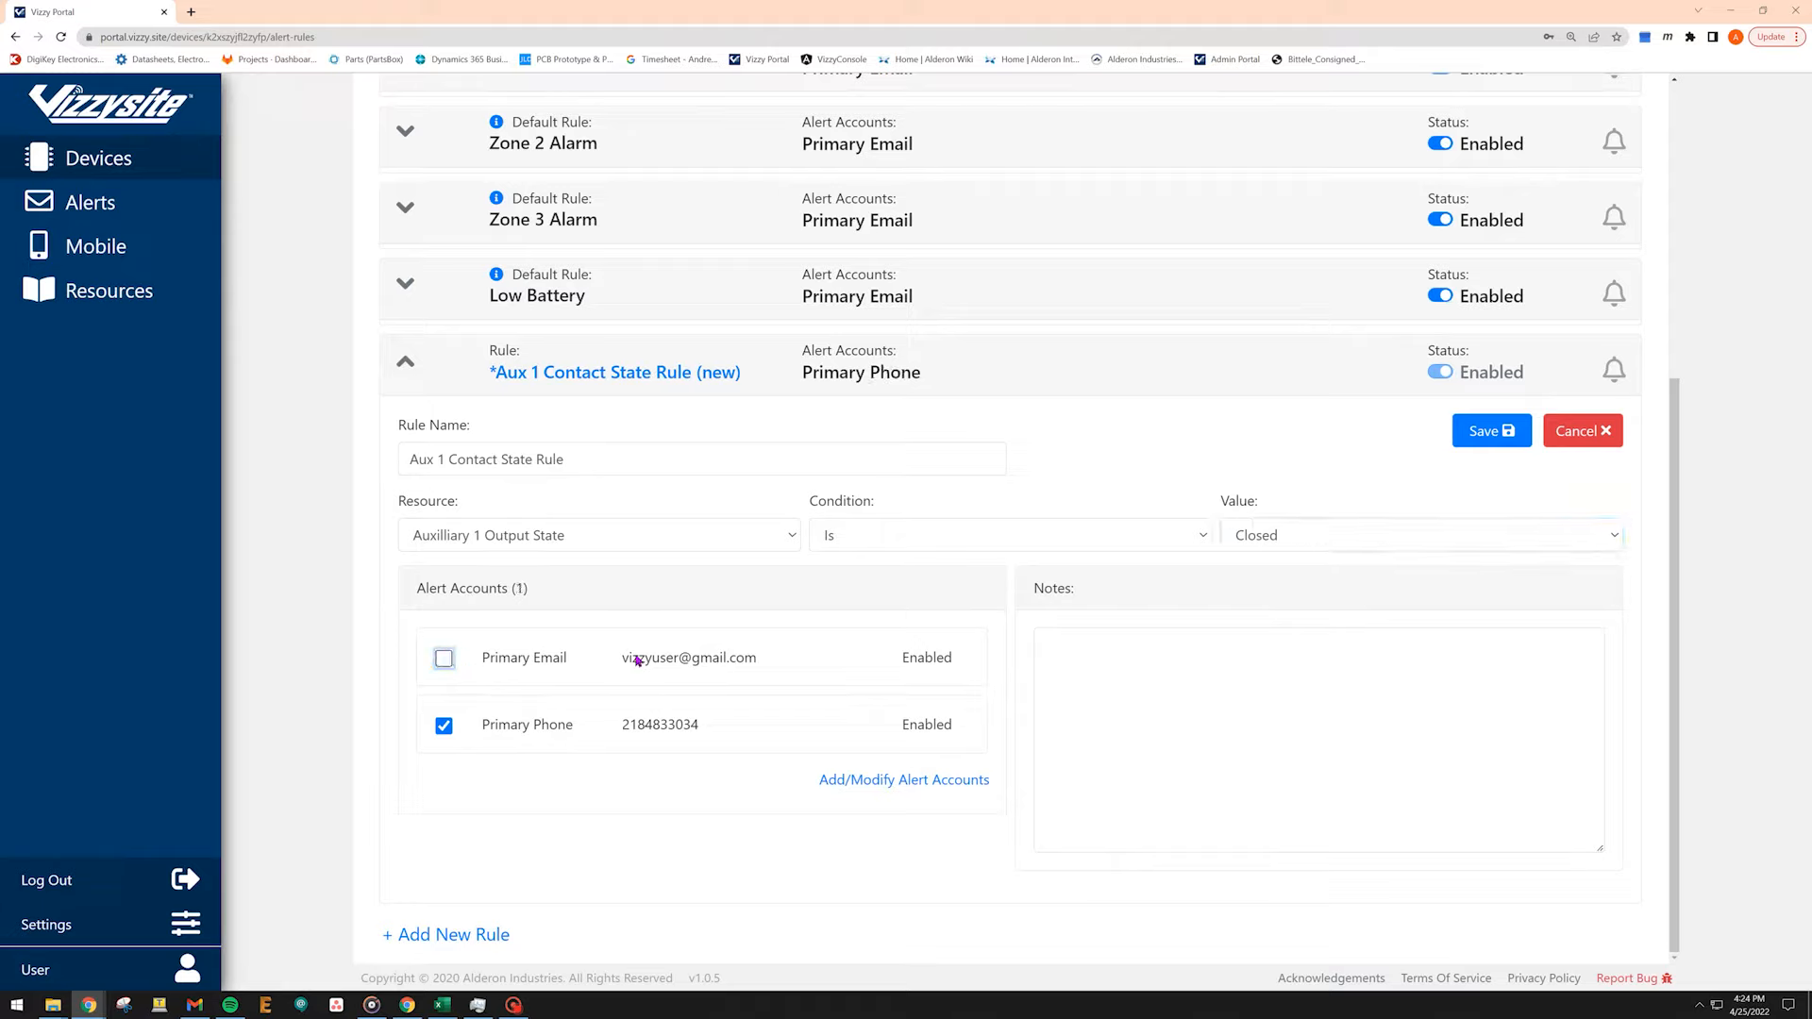
pyautogui.click(1485, 452)
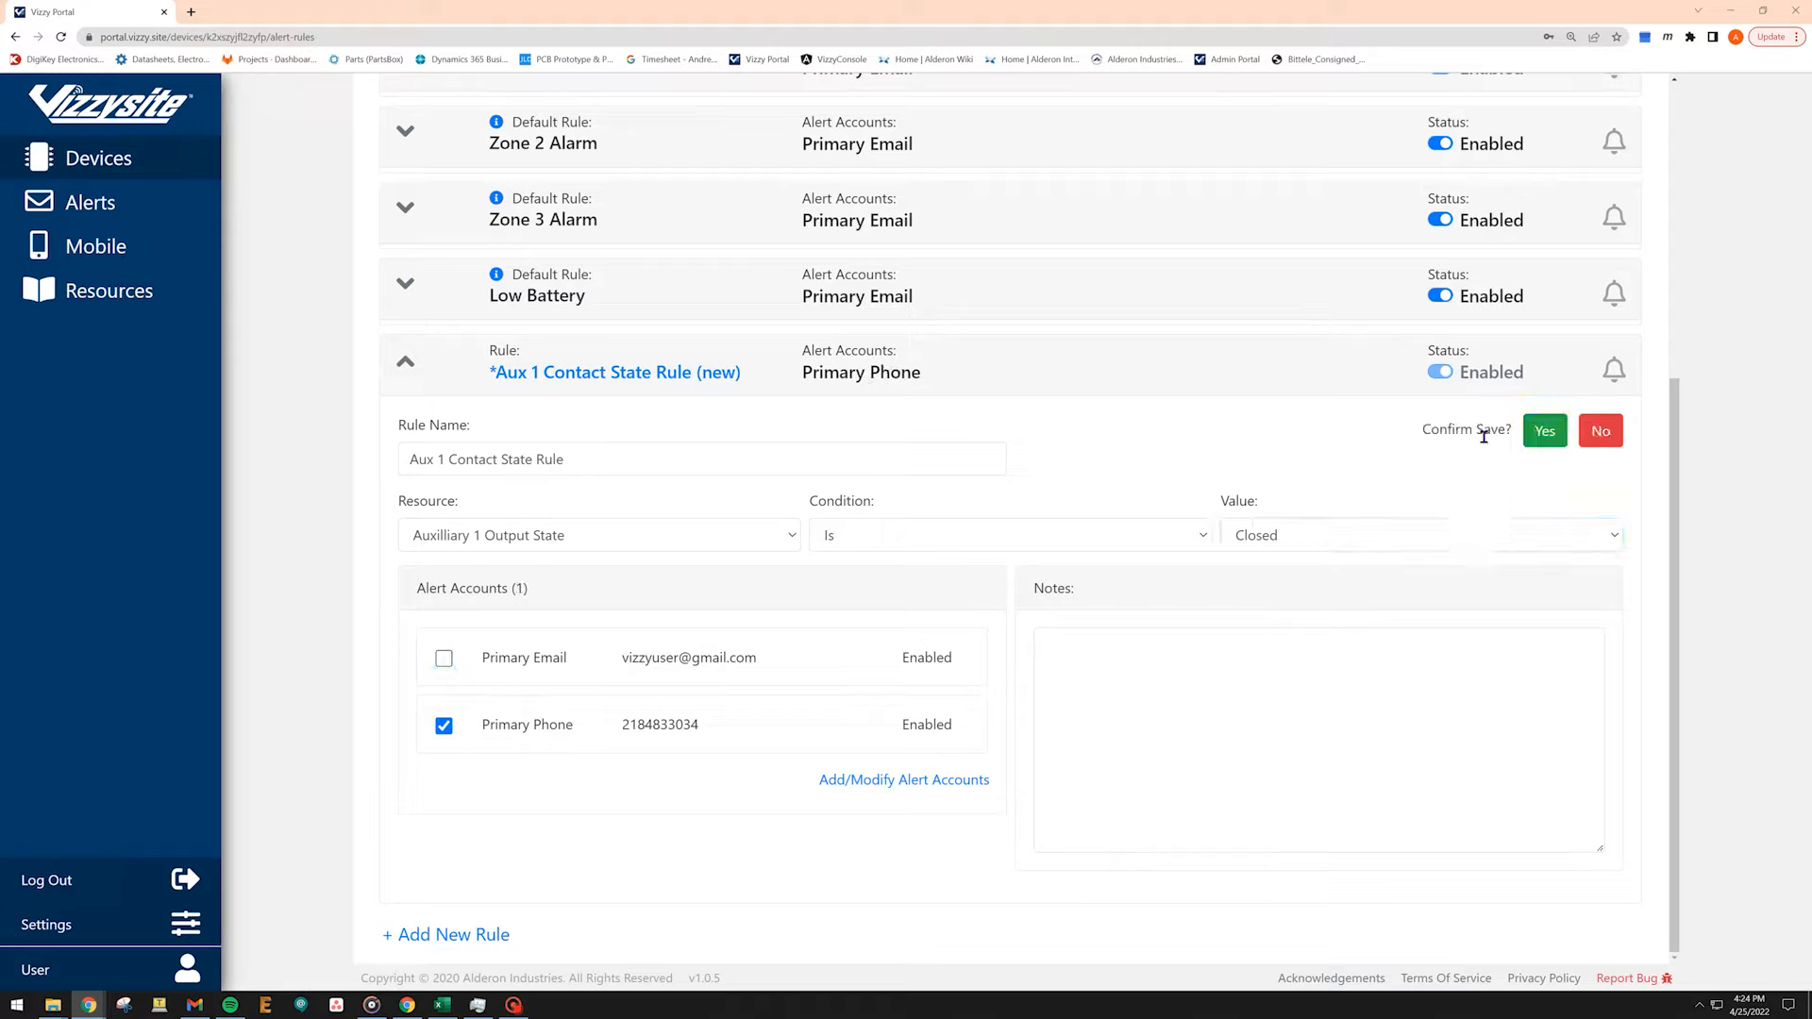
pyautogui.click(1556, 442)
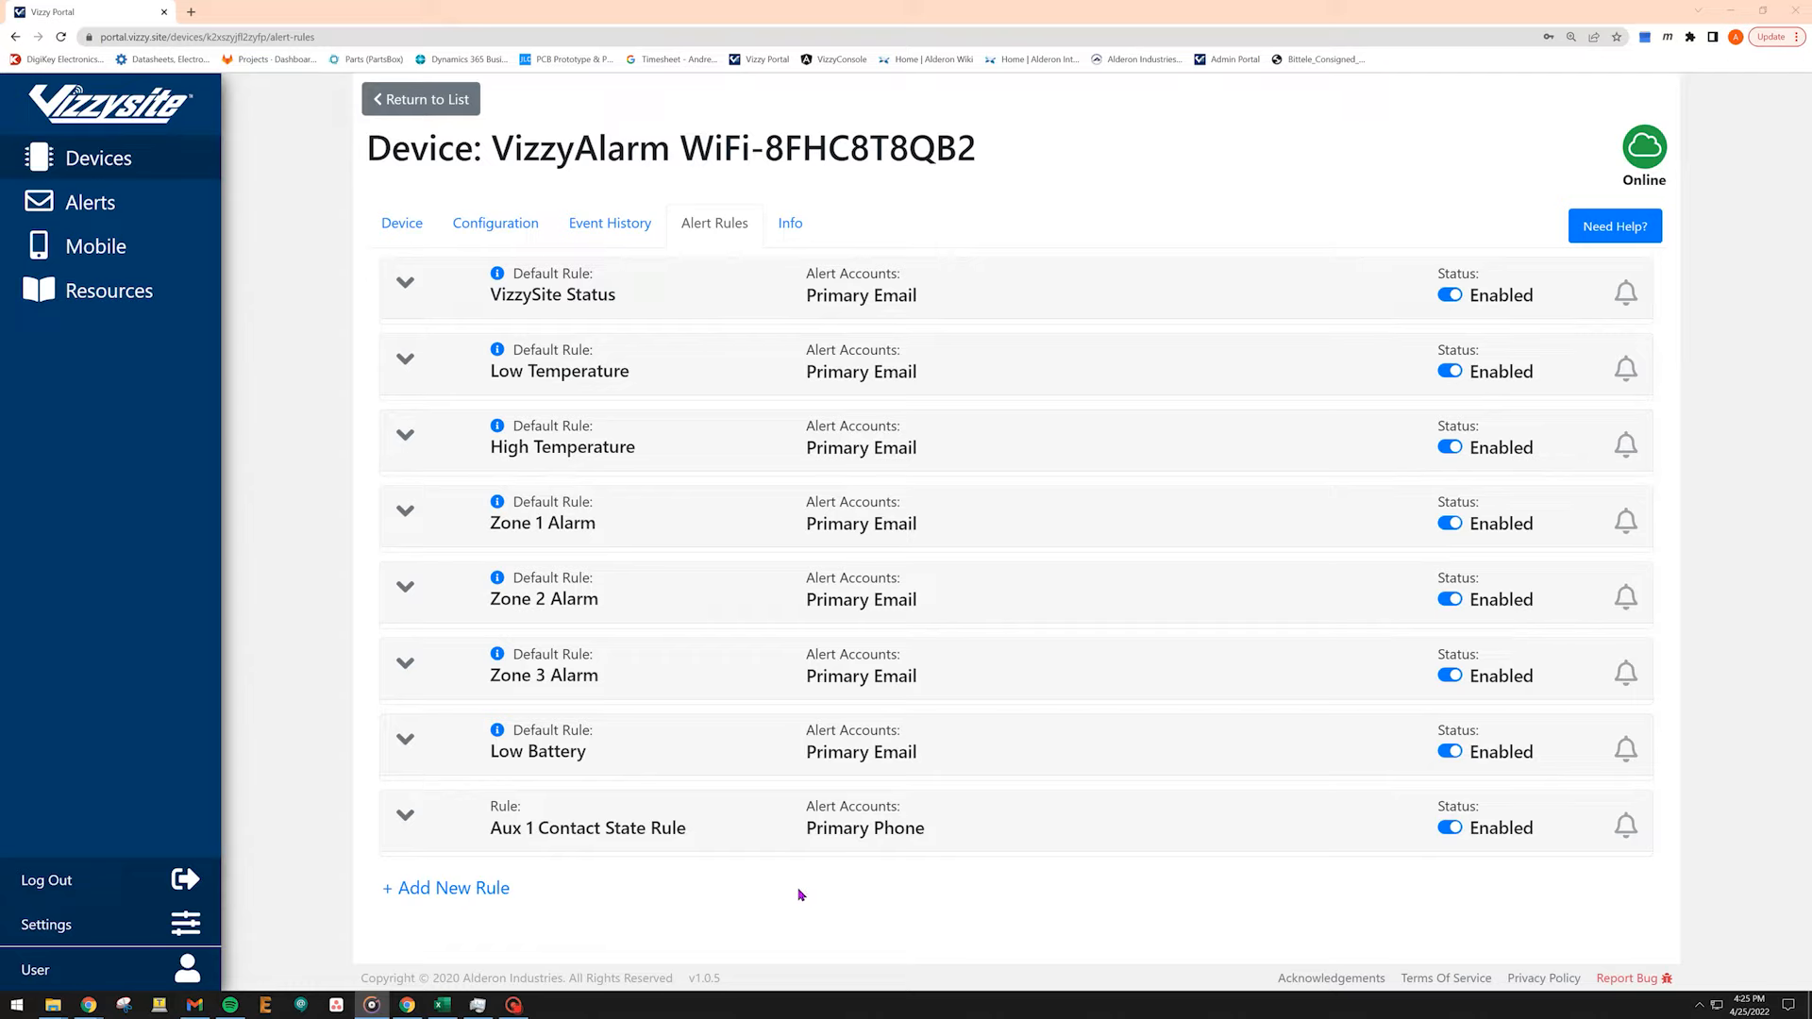
# Add a third alert rule named Temp Below 50 Degrees.
pyautogui.click(477, 890)
pyautogui.scroll(-5, 647, 861)
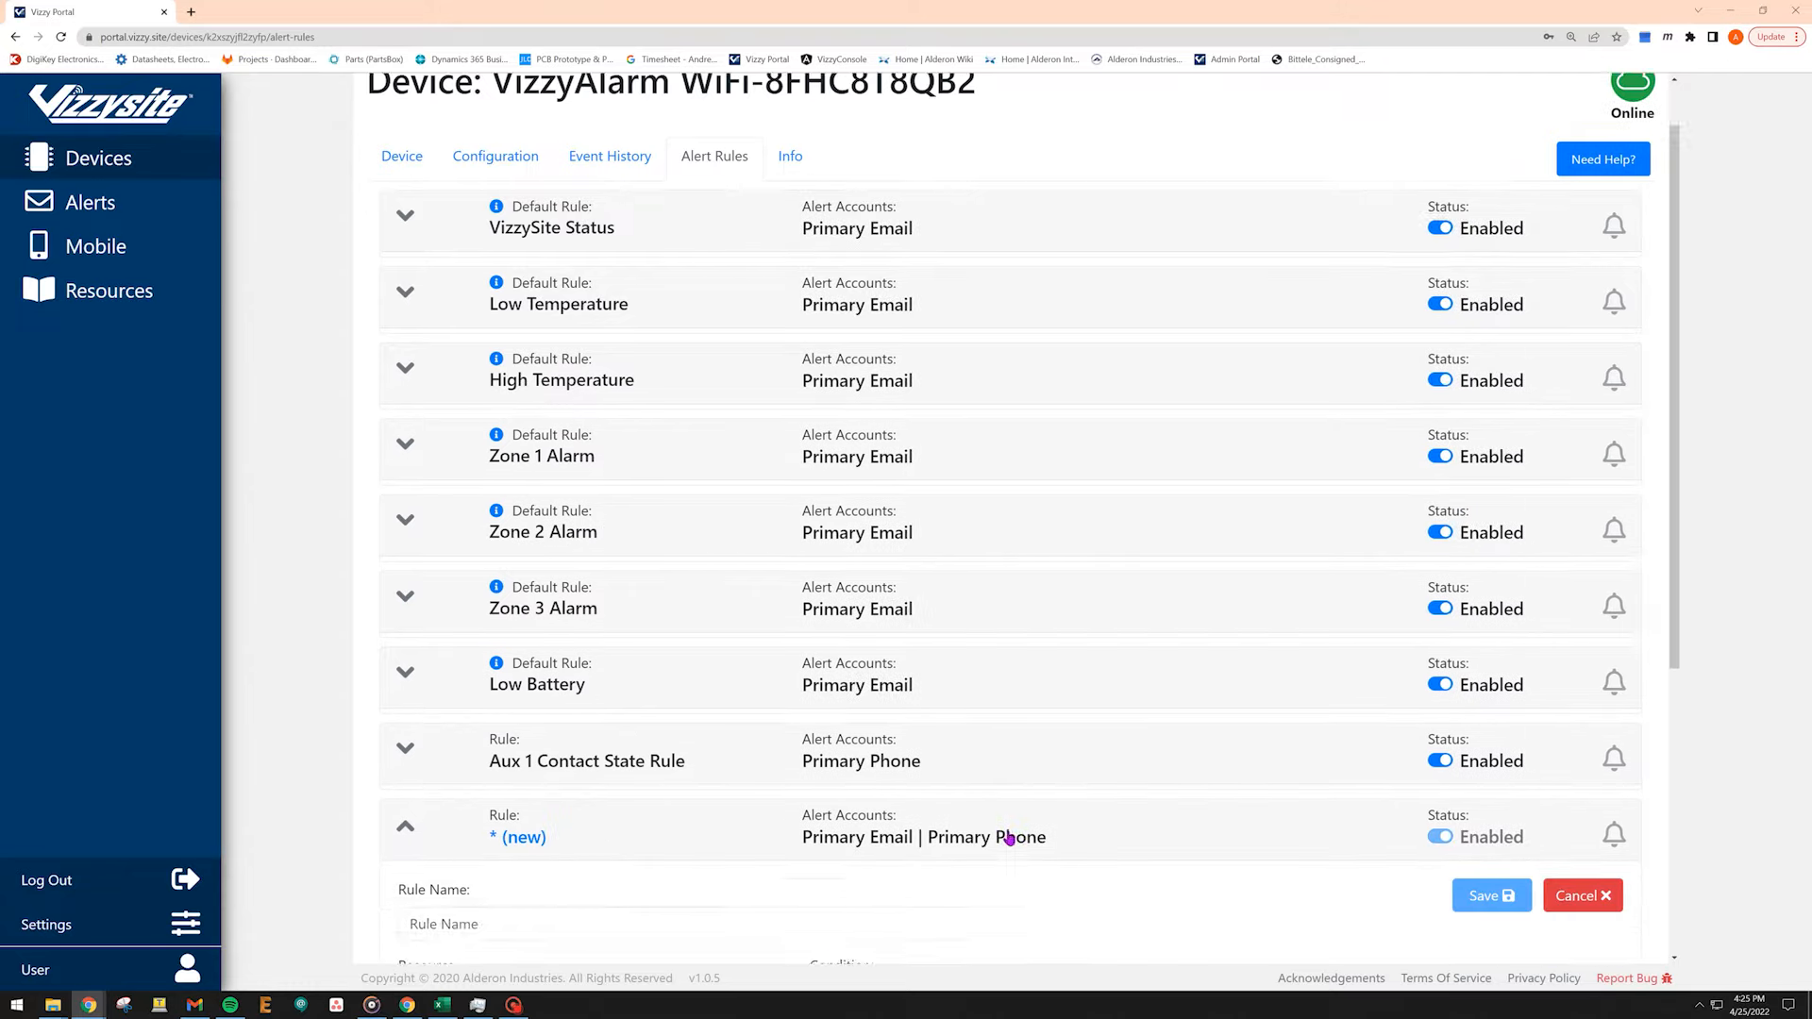
pyautogui.click(907, 451)
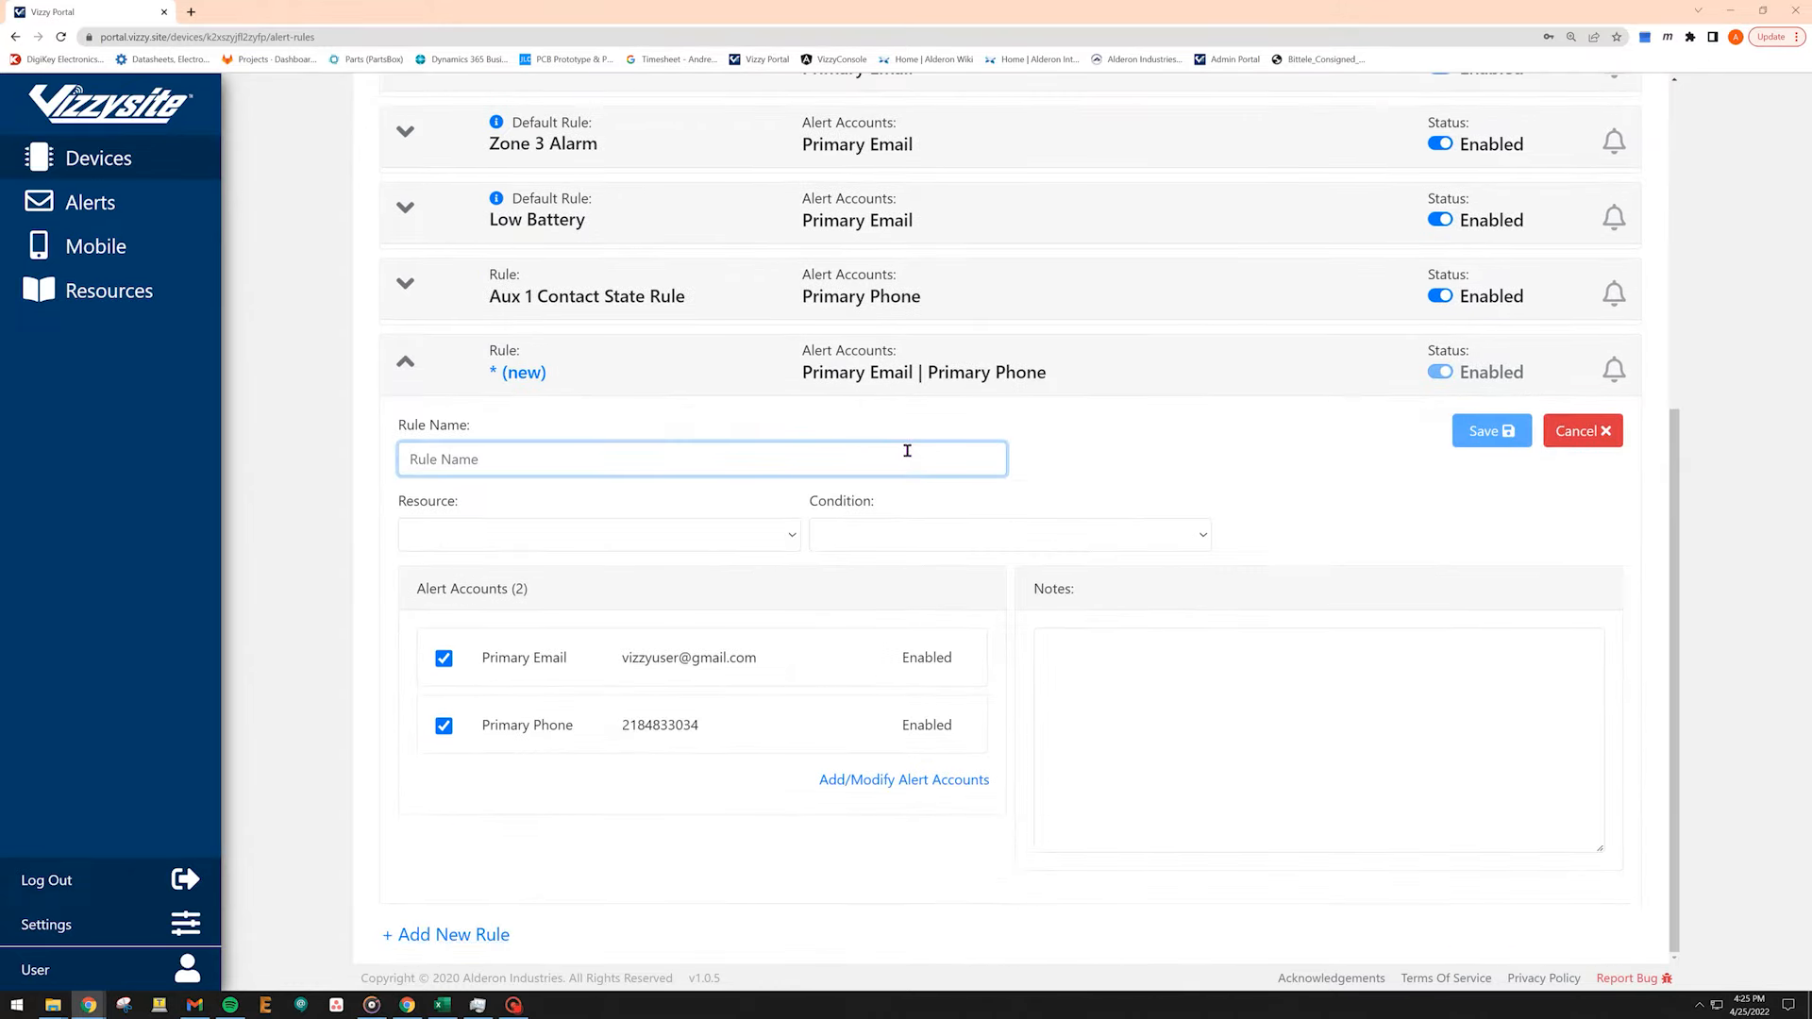
pyautogui.write('Temp Below 50 Degrees')
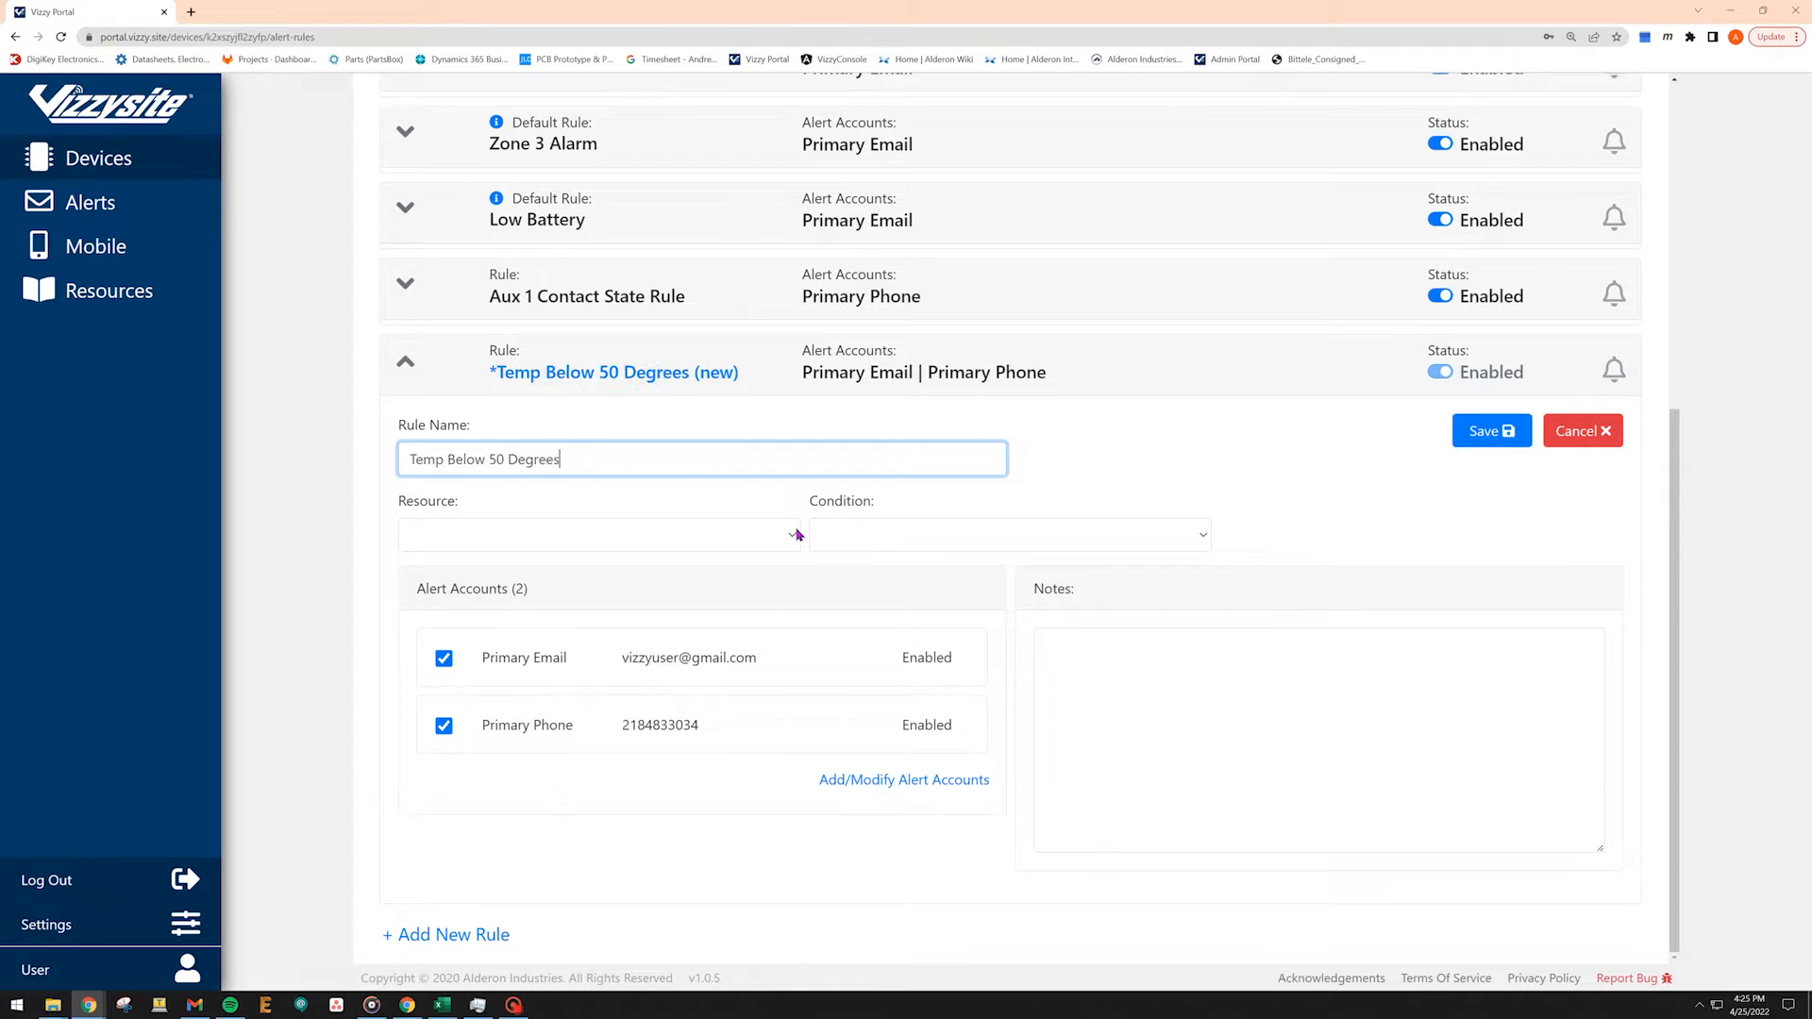
# Set the rule to trigger when Temperature Is Less Than 50 °F.
pyautogui.click(798, 534)
pyautogui.click(772, 620)
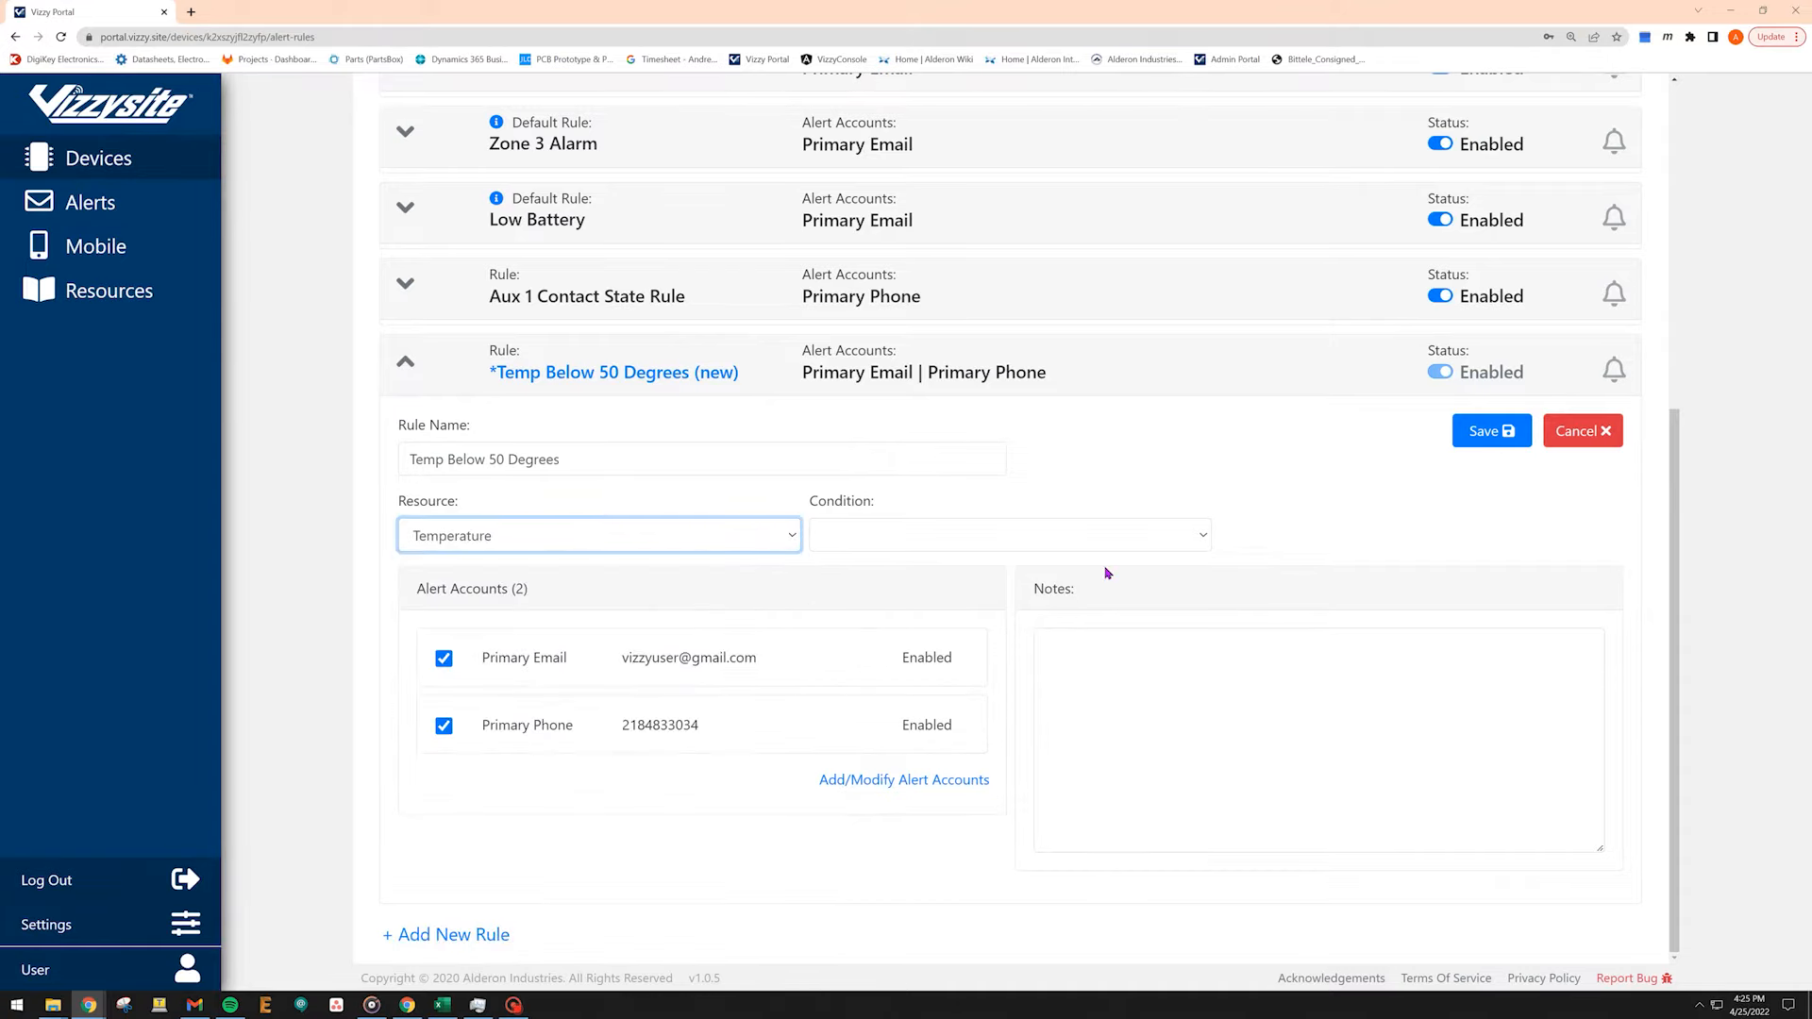
pyautogui.click(1205, 535)
pyautogui.click(1194, 602)
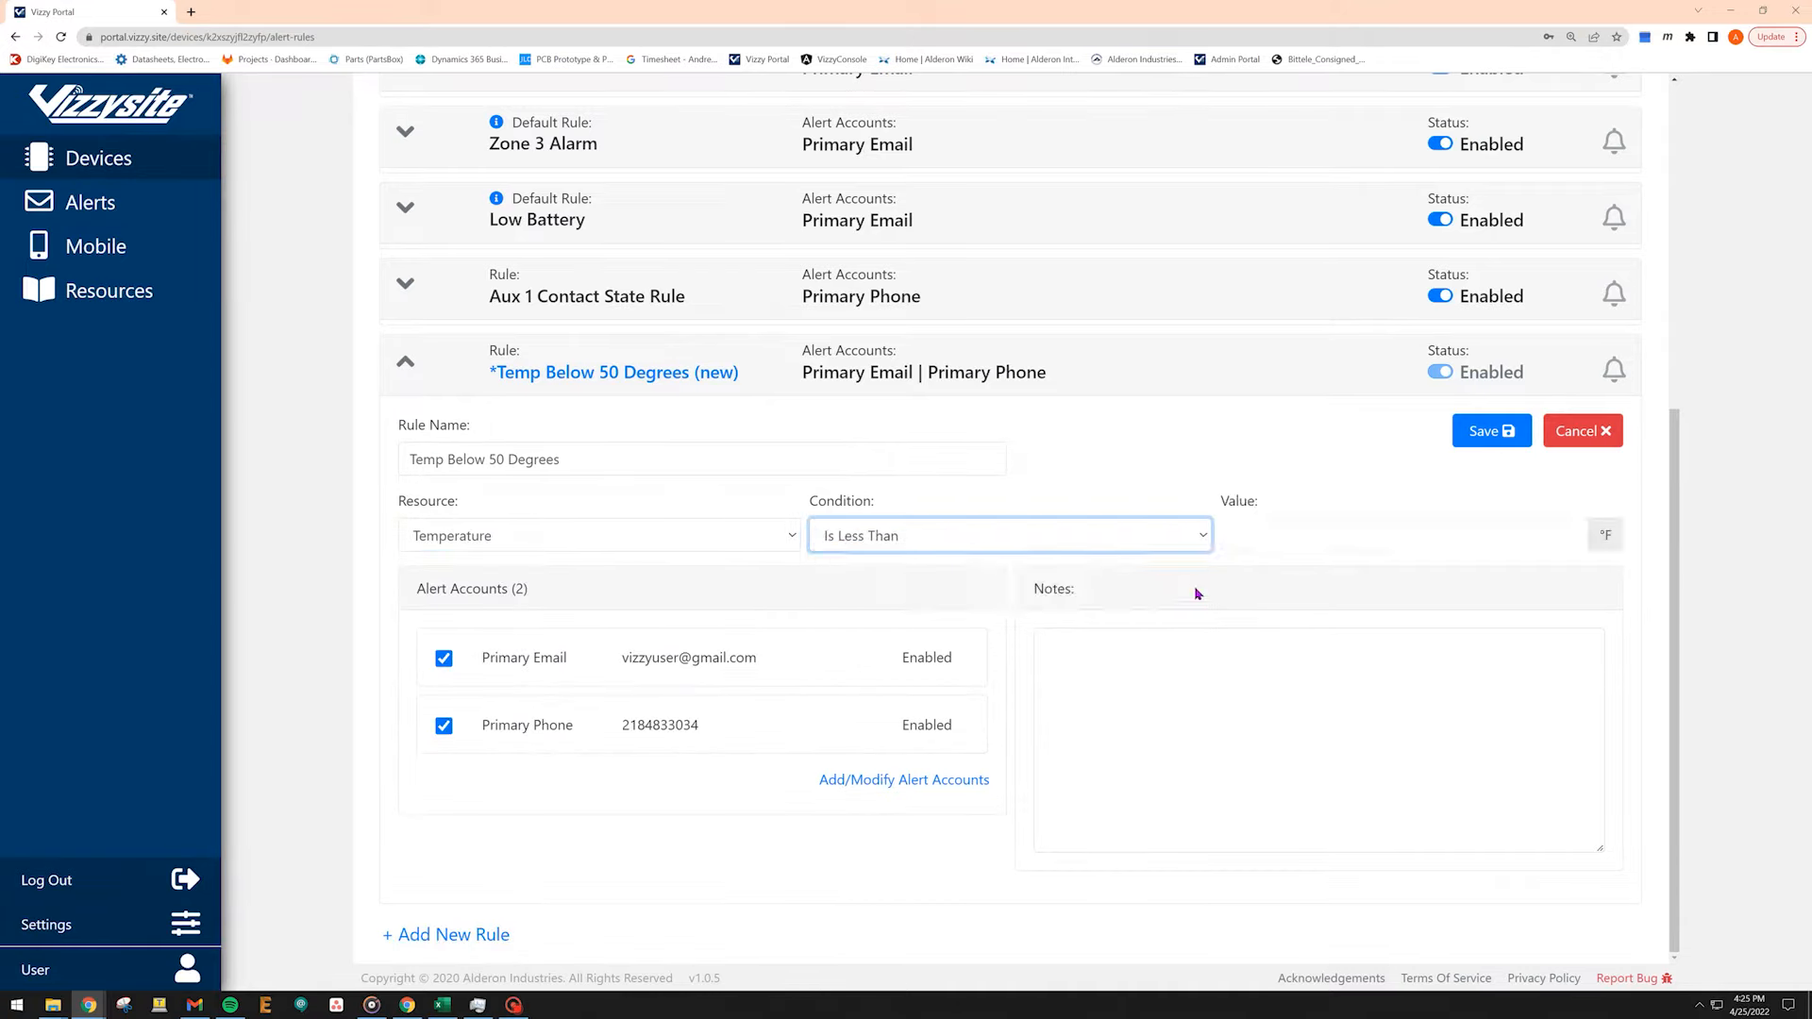
pyautogui.click(1330, 535)
pyautogui.write('5')
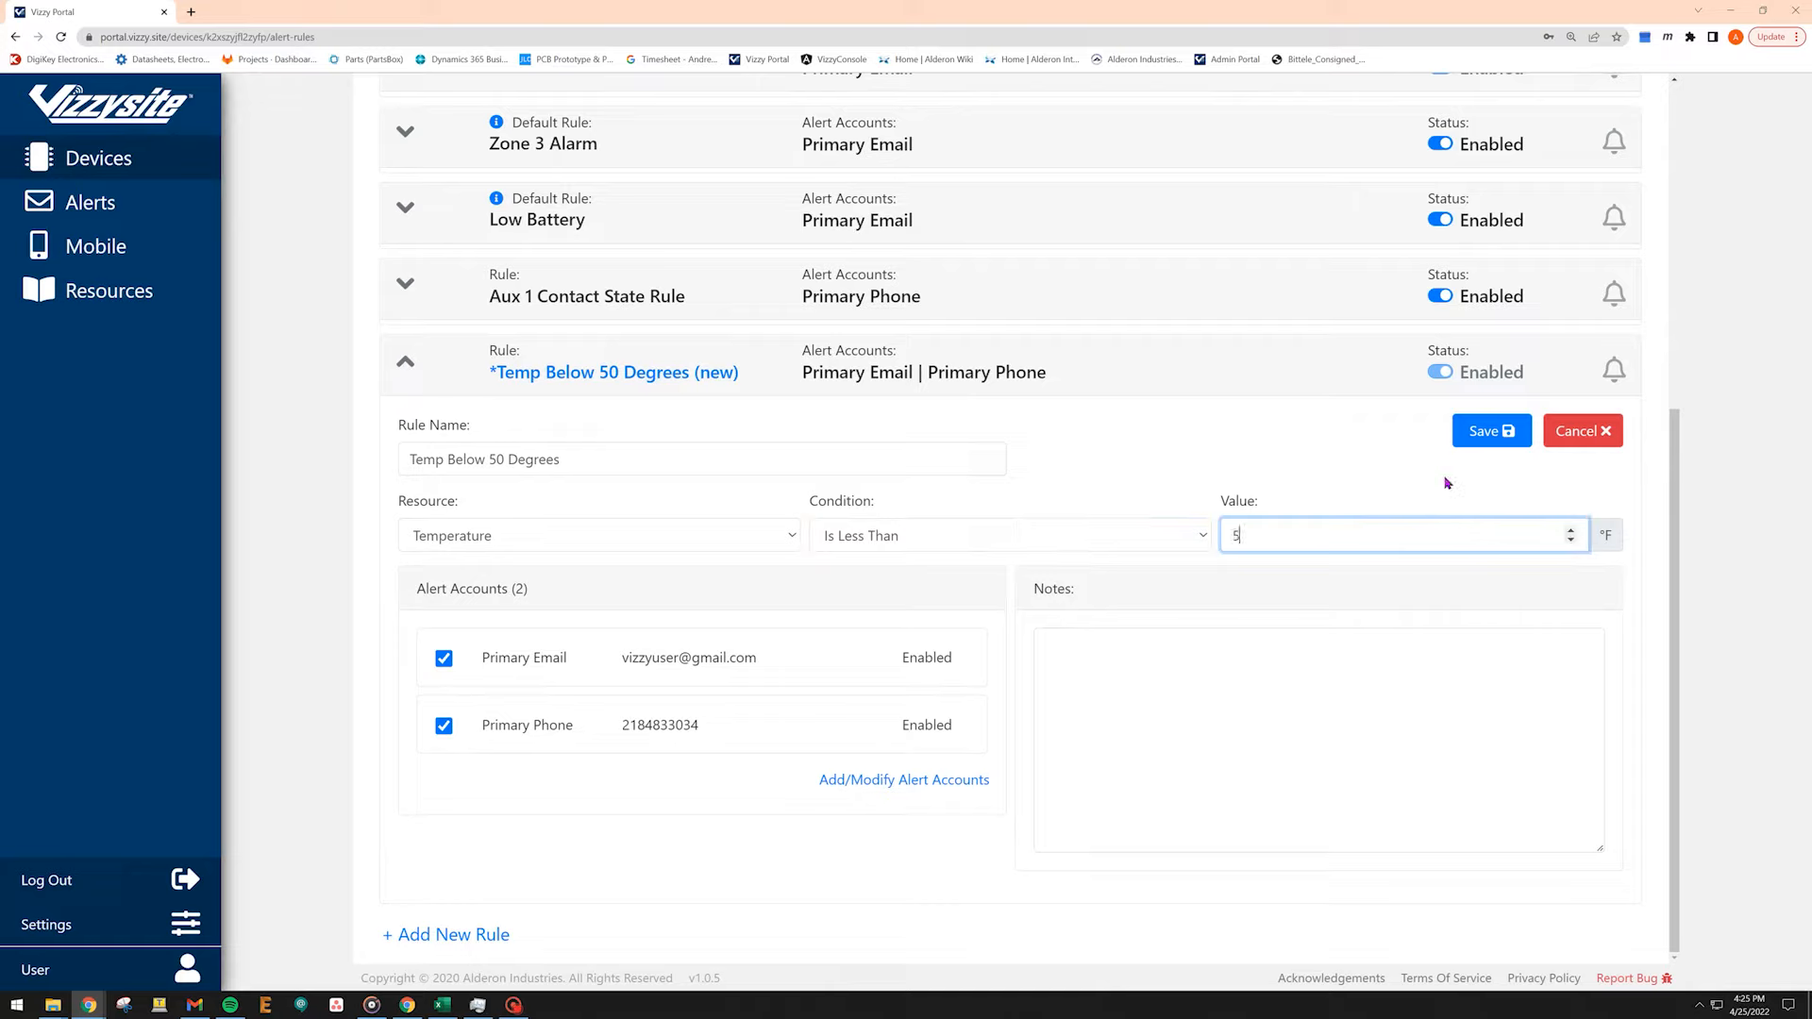
pyautogui.write('0')
# Add the note "Worried about cat freezing" to the rule, then save and confirm it.
pyautogui.click(1071, 664)
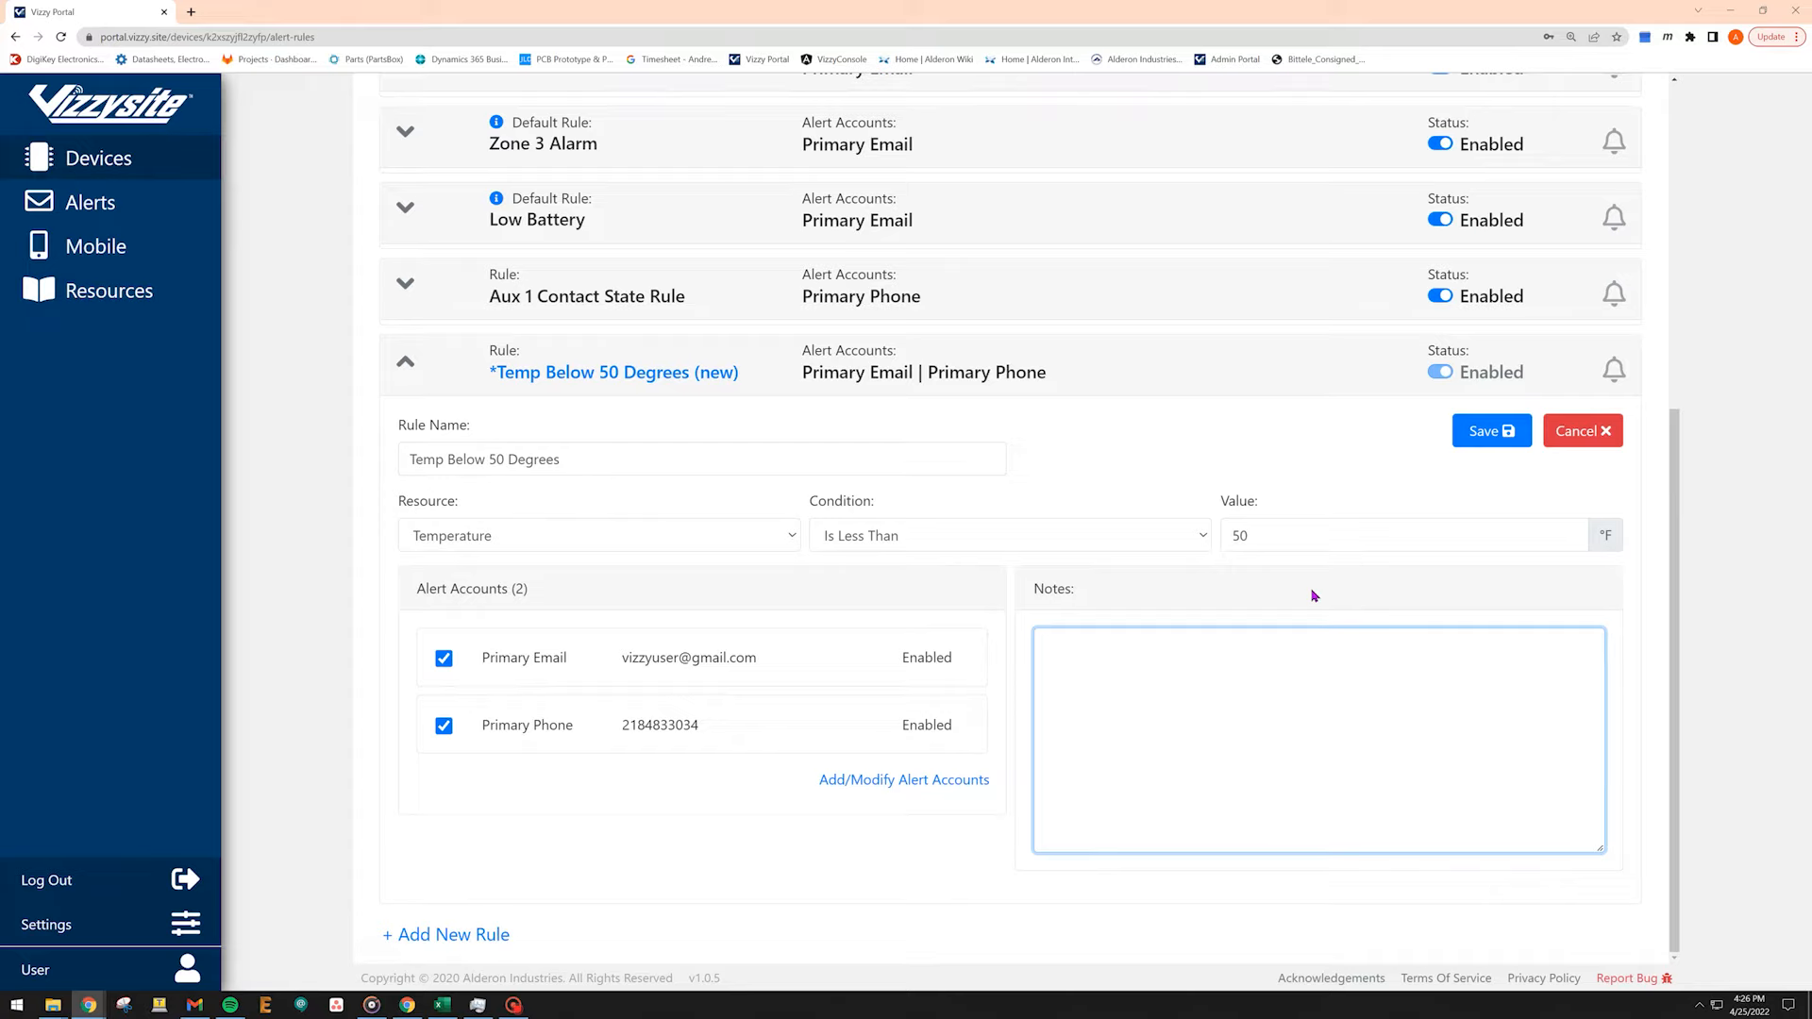
pyautogui.write('Worried about cat freezing')
pyautogui.click(1469, 441)
pyautogui.click(1545, 435)
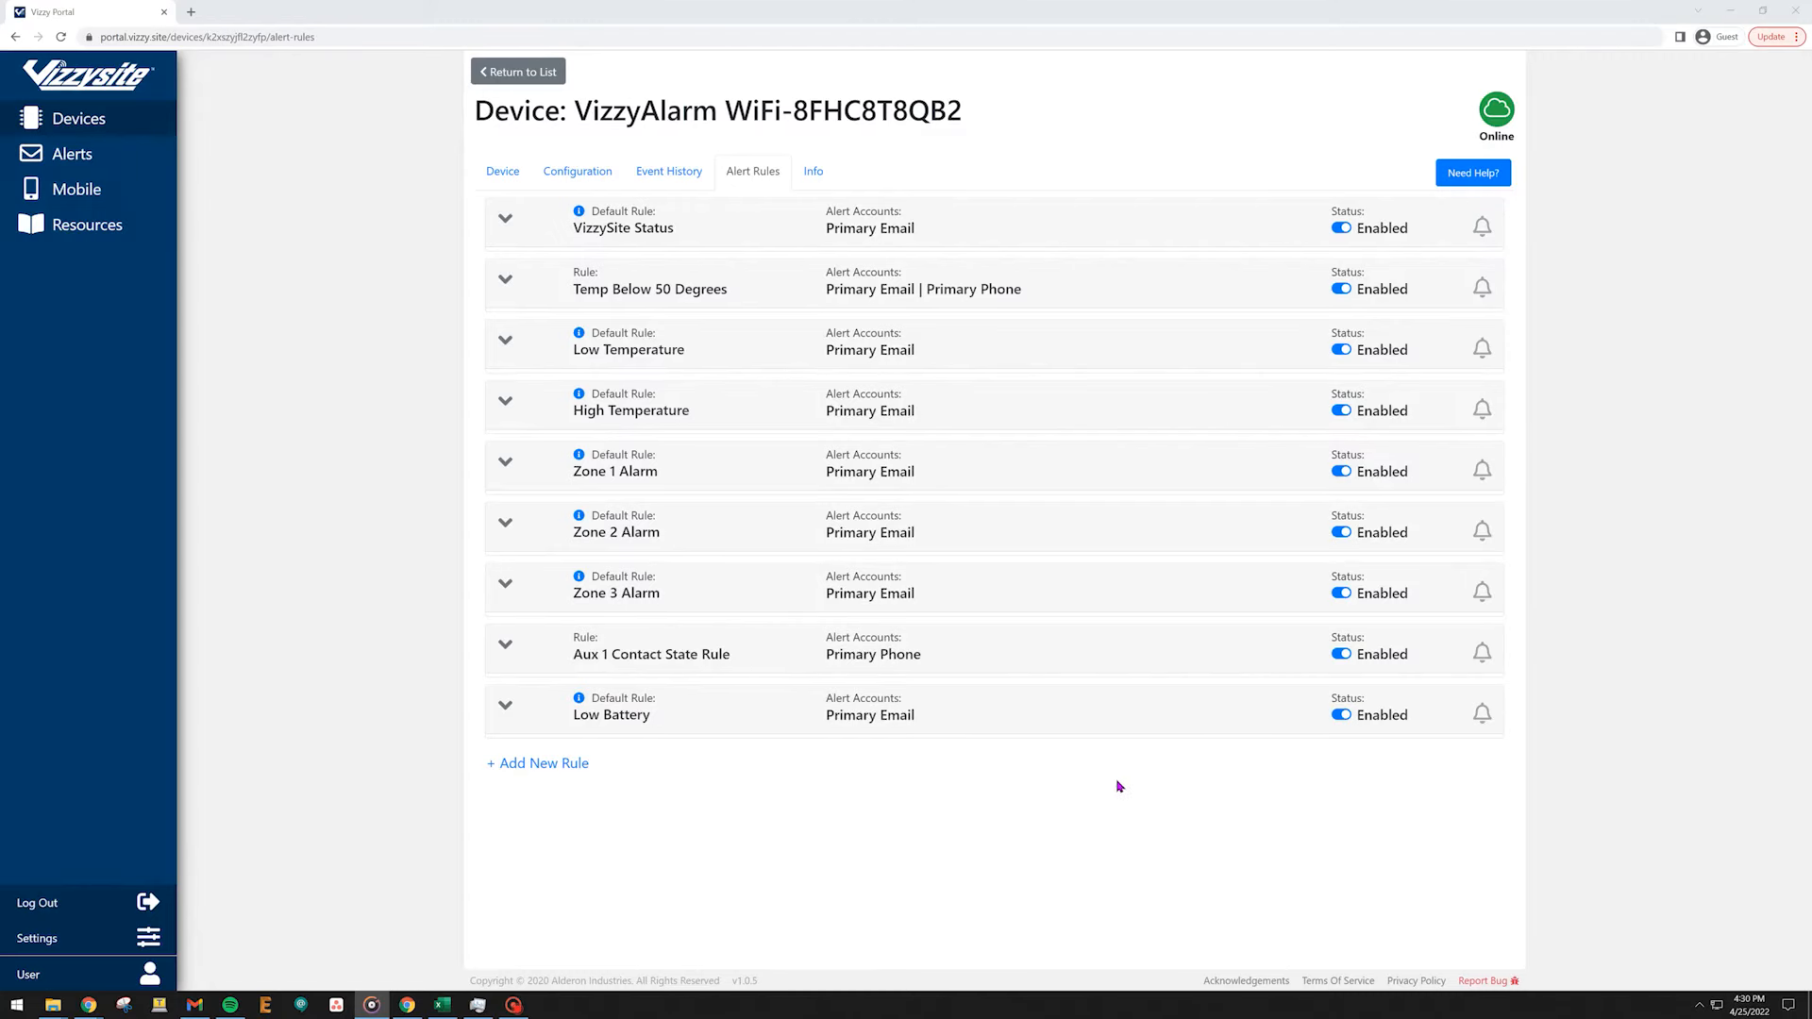
# Open the Temp Below 50 Degrees rule for editing and rename it Temp Above 45 Degrees.
pyautogui.click(1089, 286)
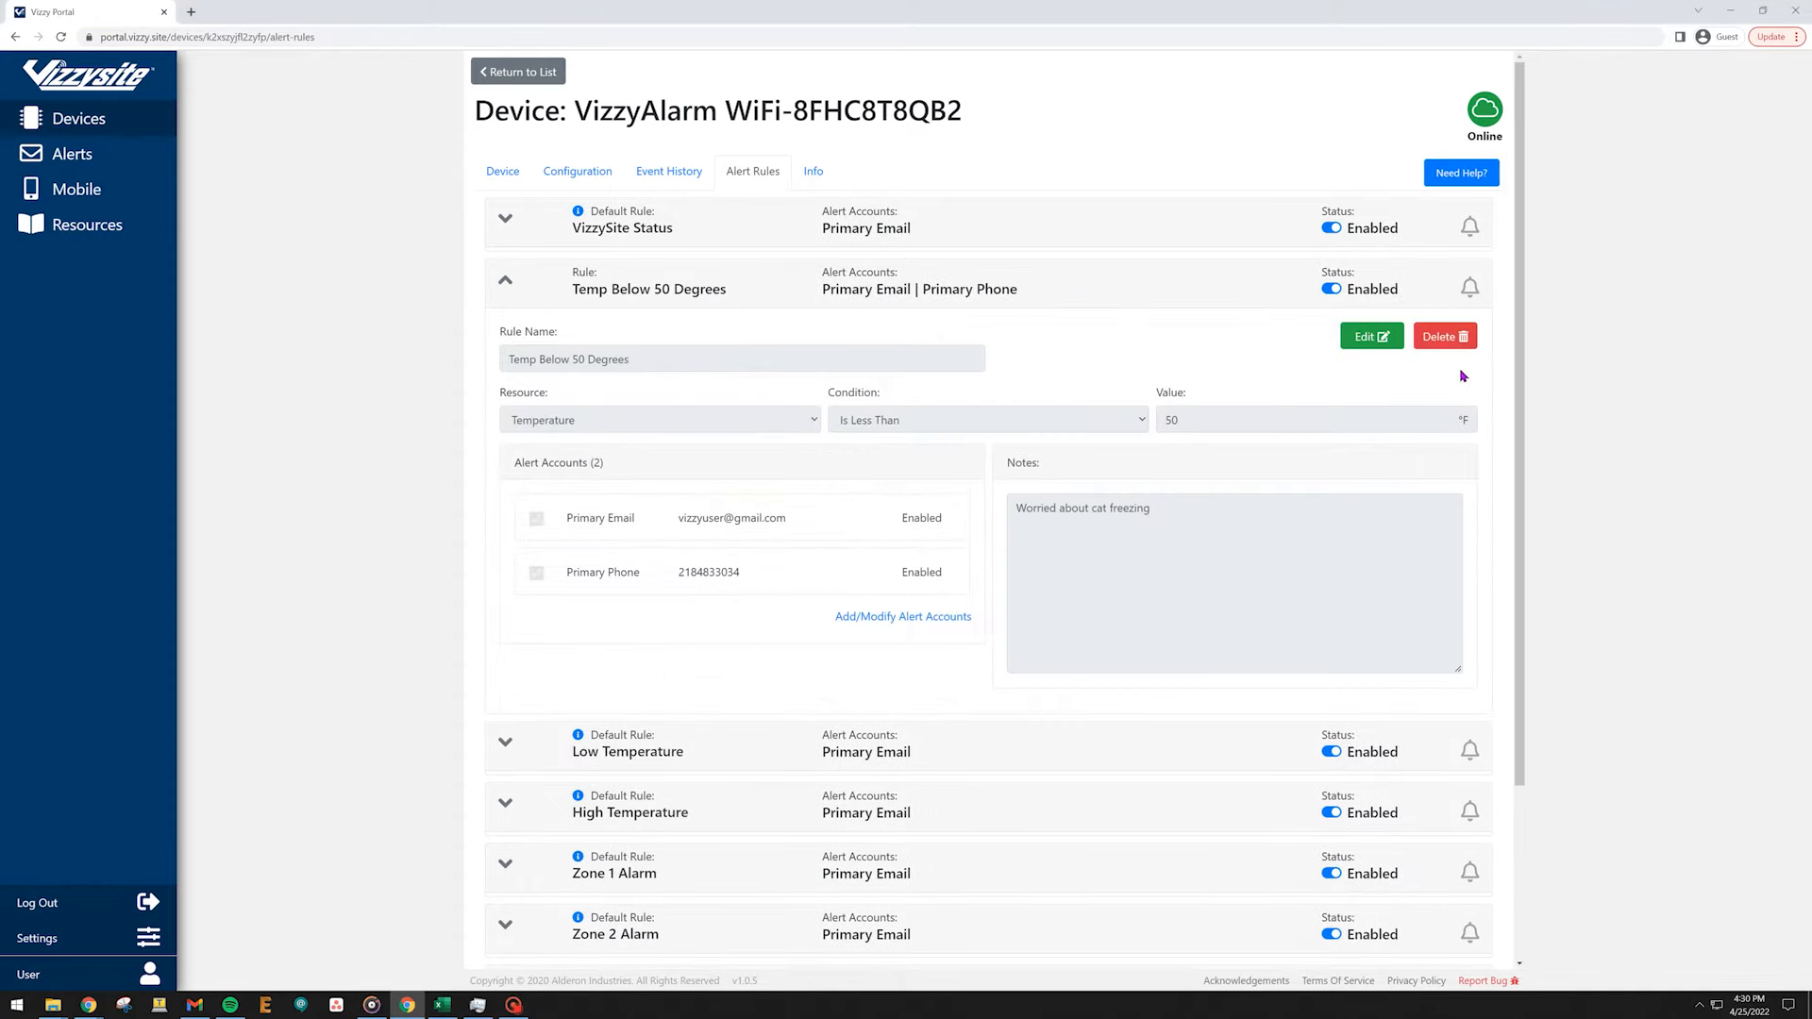
pyautogui.click(1373, 338)
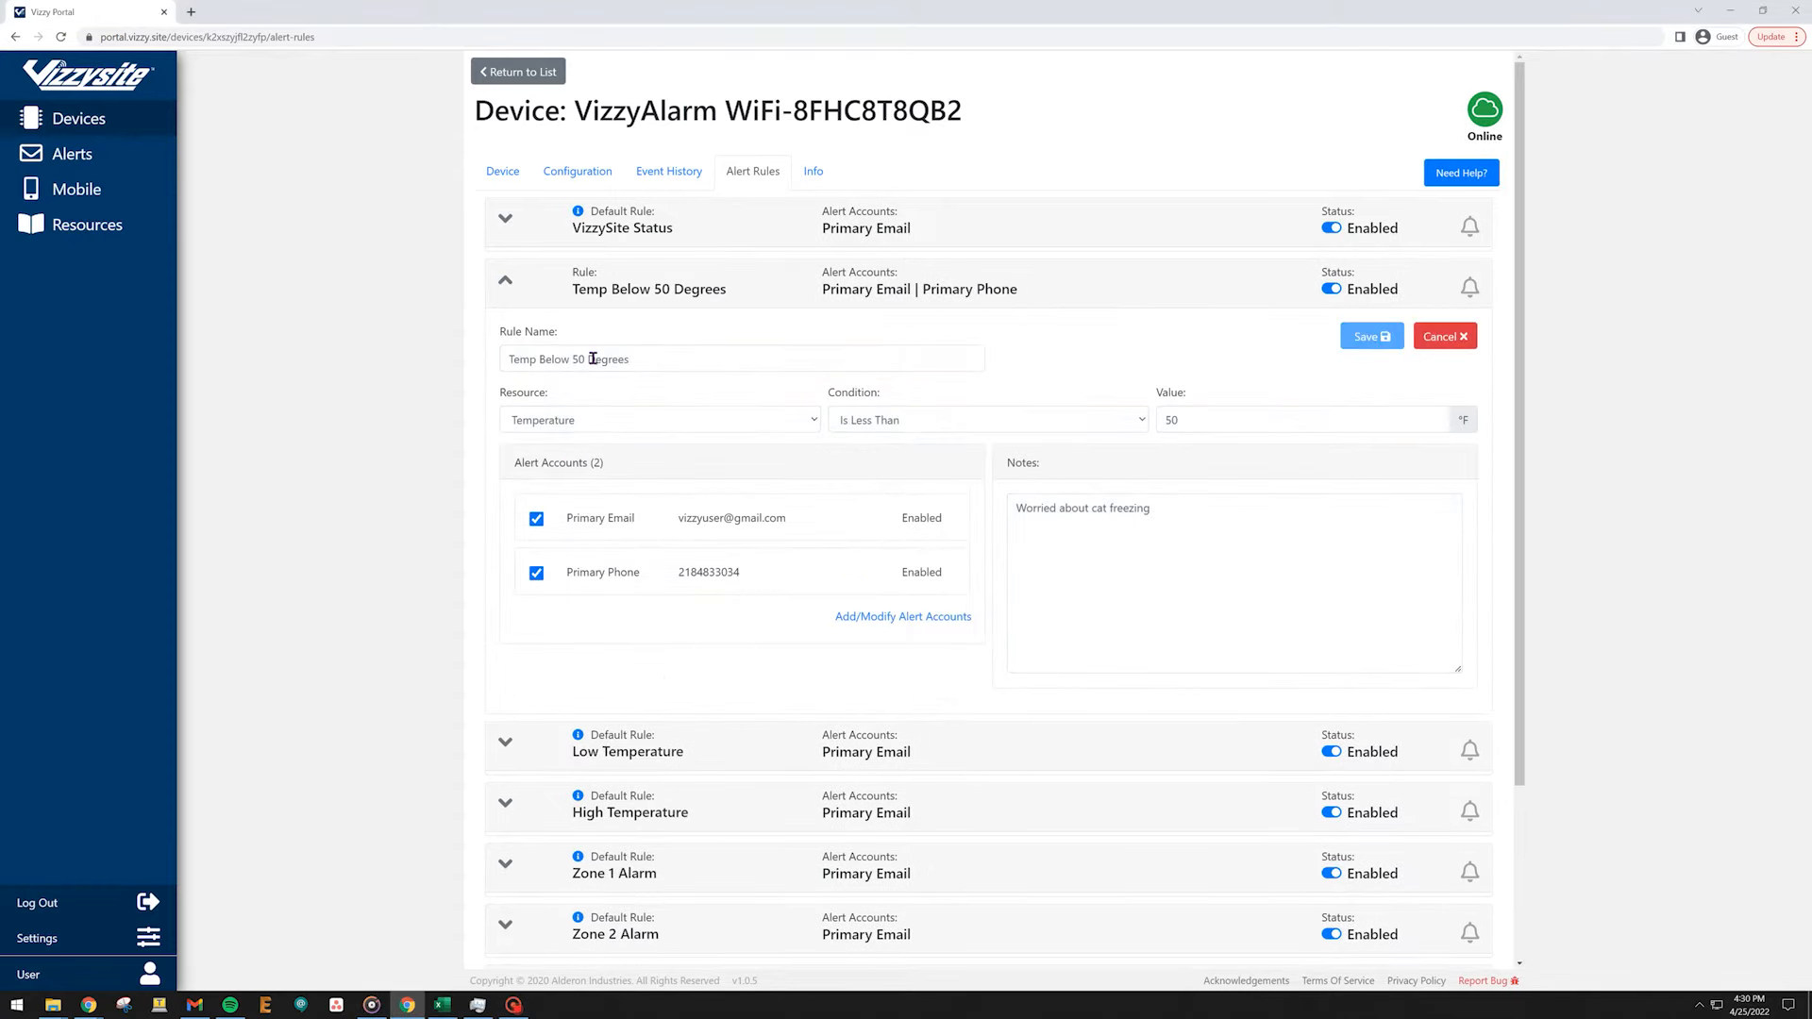
pyautogui.moveTo(587, 359); pyautogui.dragTo(541, 358)
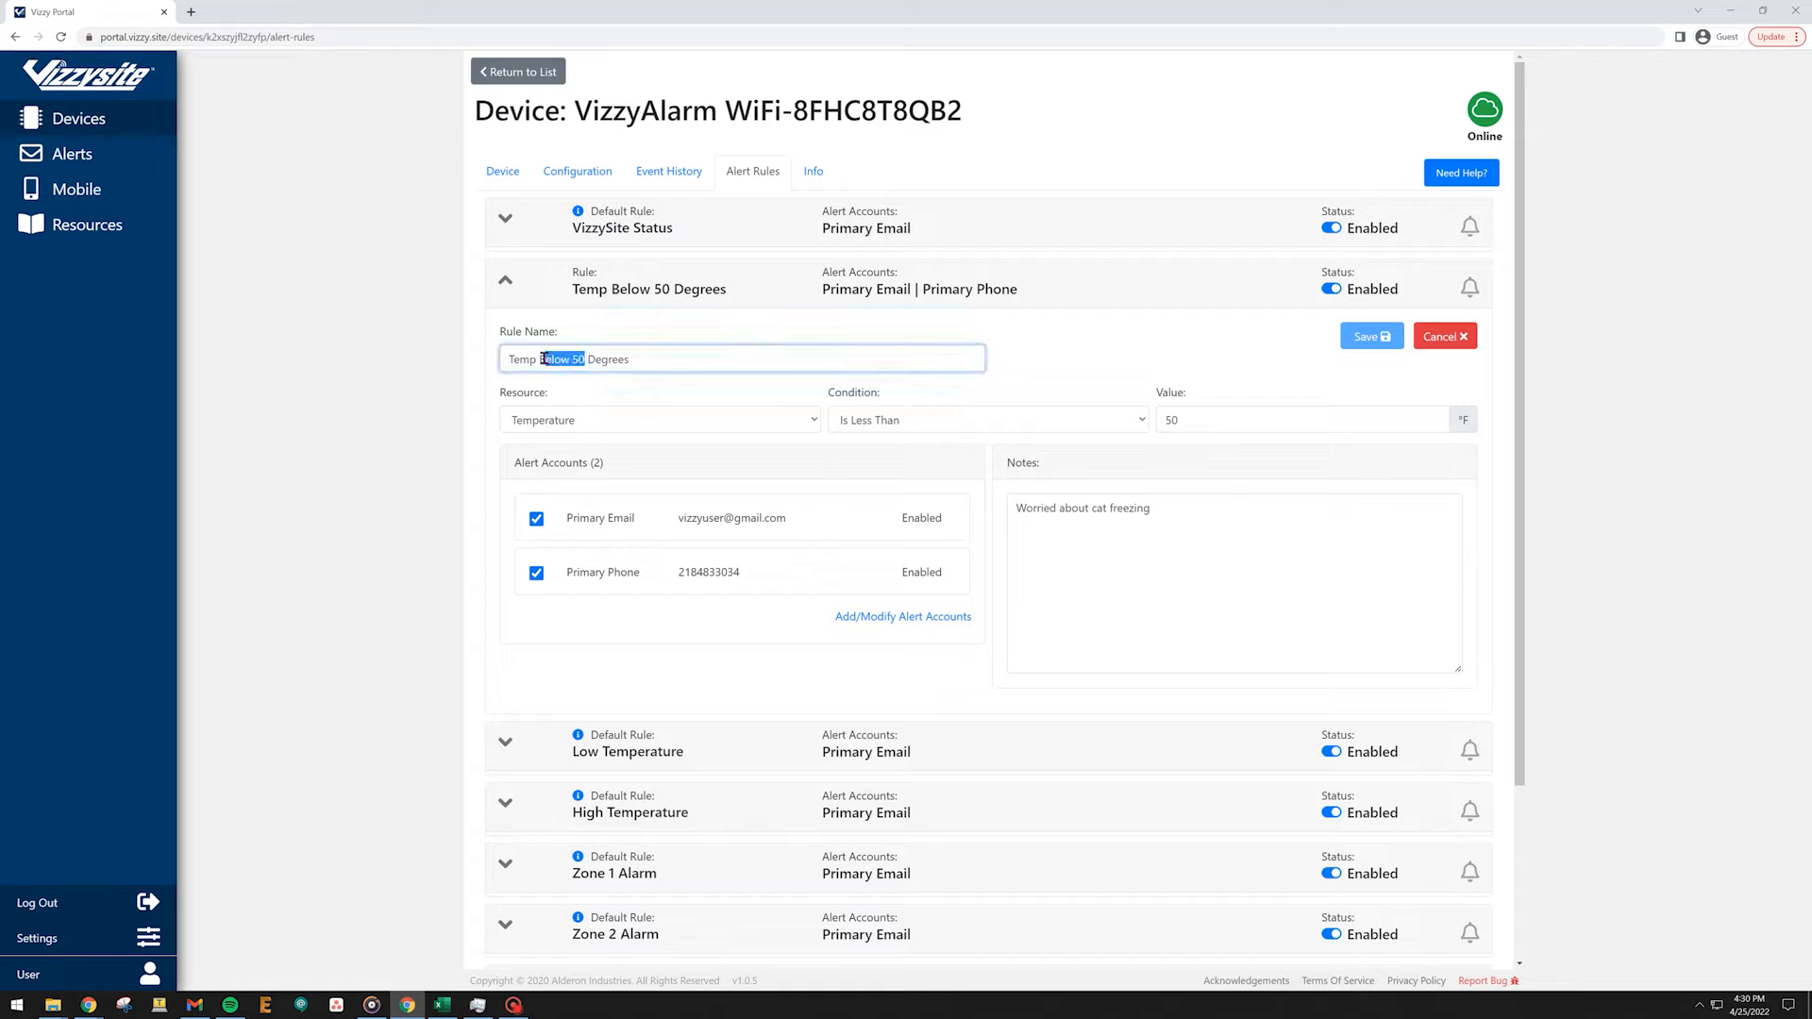
pyautogui.write('Above 4')
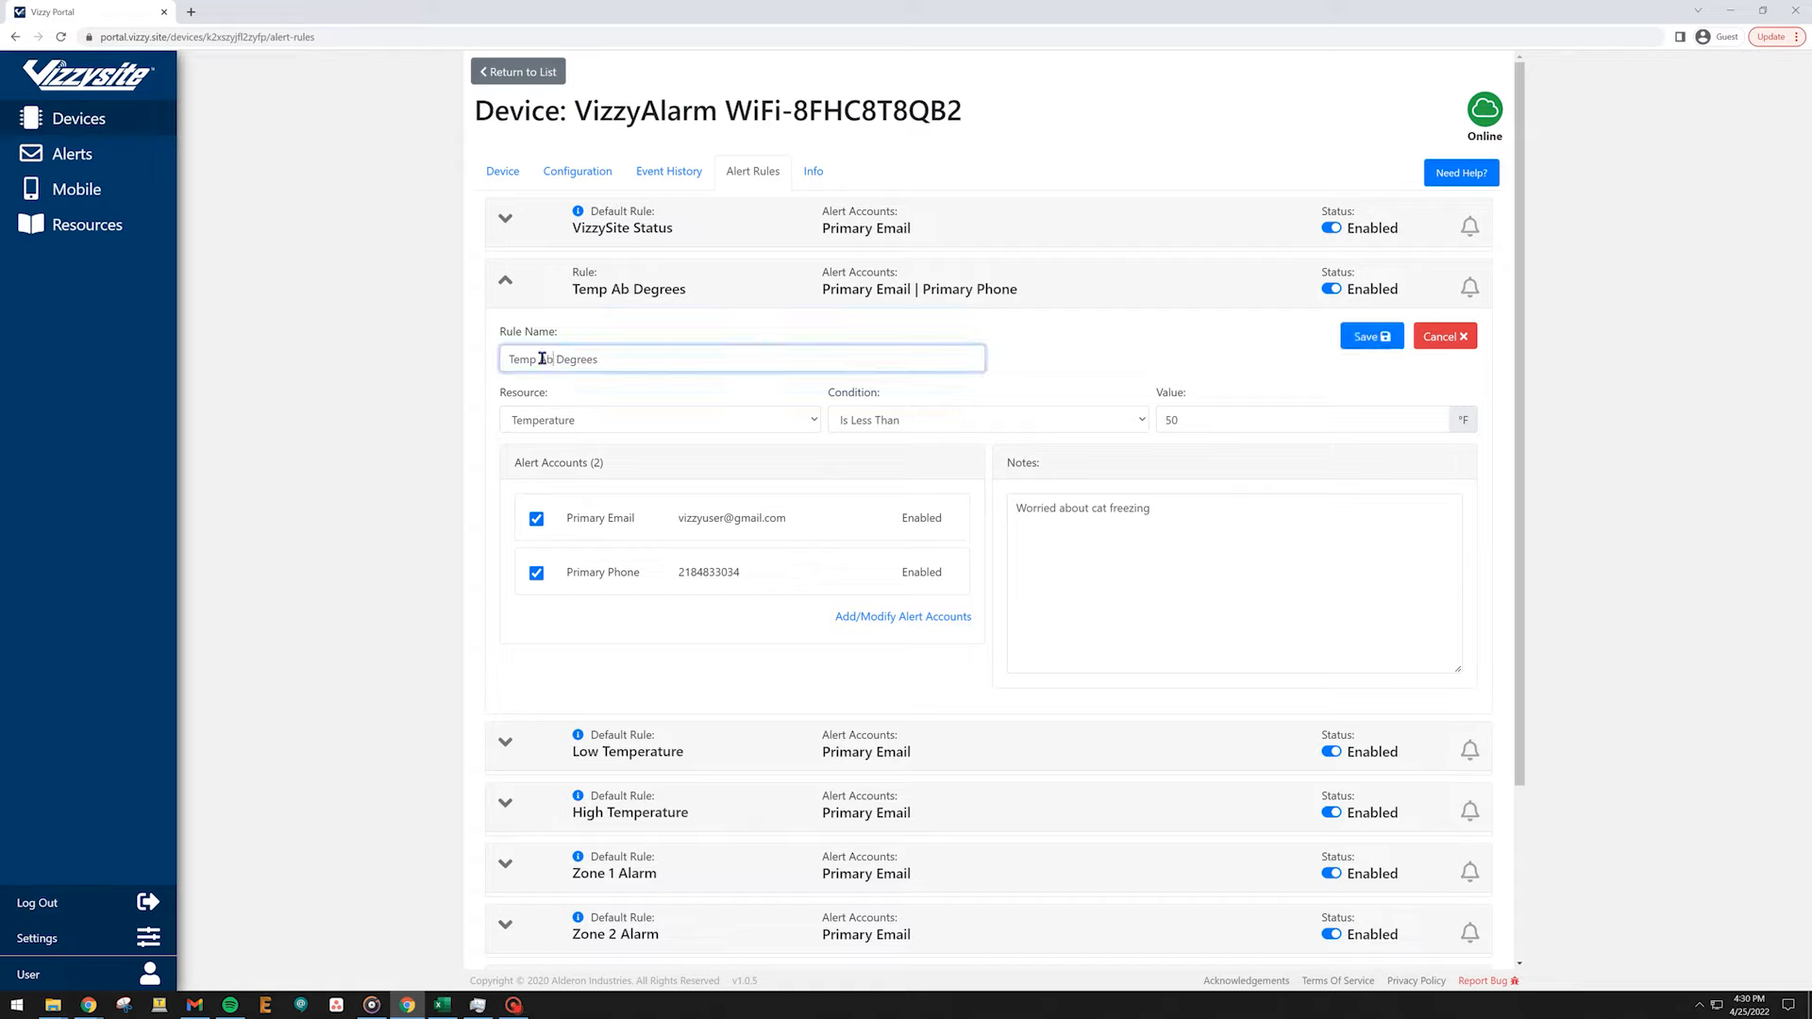
pyautogui.write('5')
# Set the rule's condition to Is Greater Than with a value of 45 °F, then save and confirm it.
pyautogui.click(1143, 421)
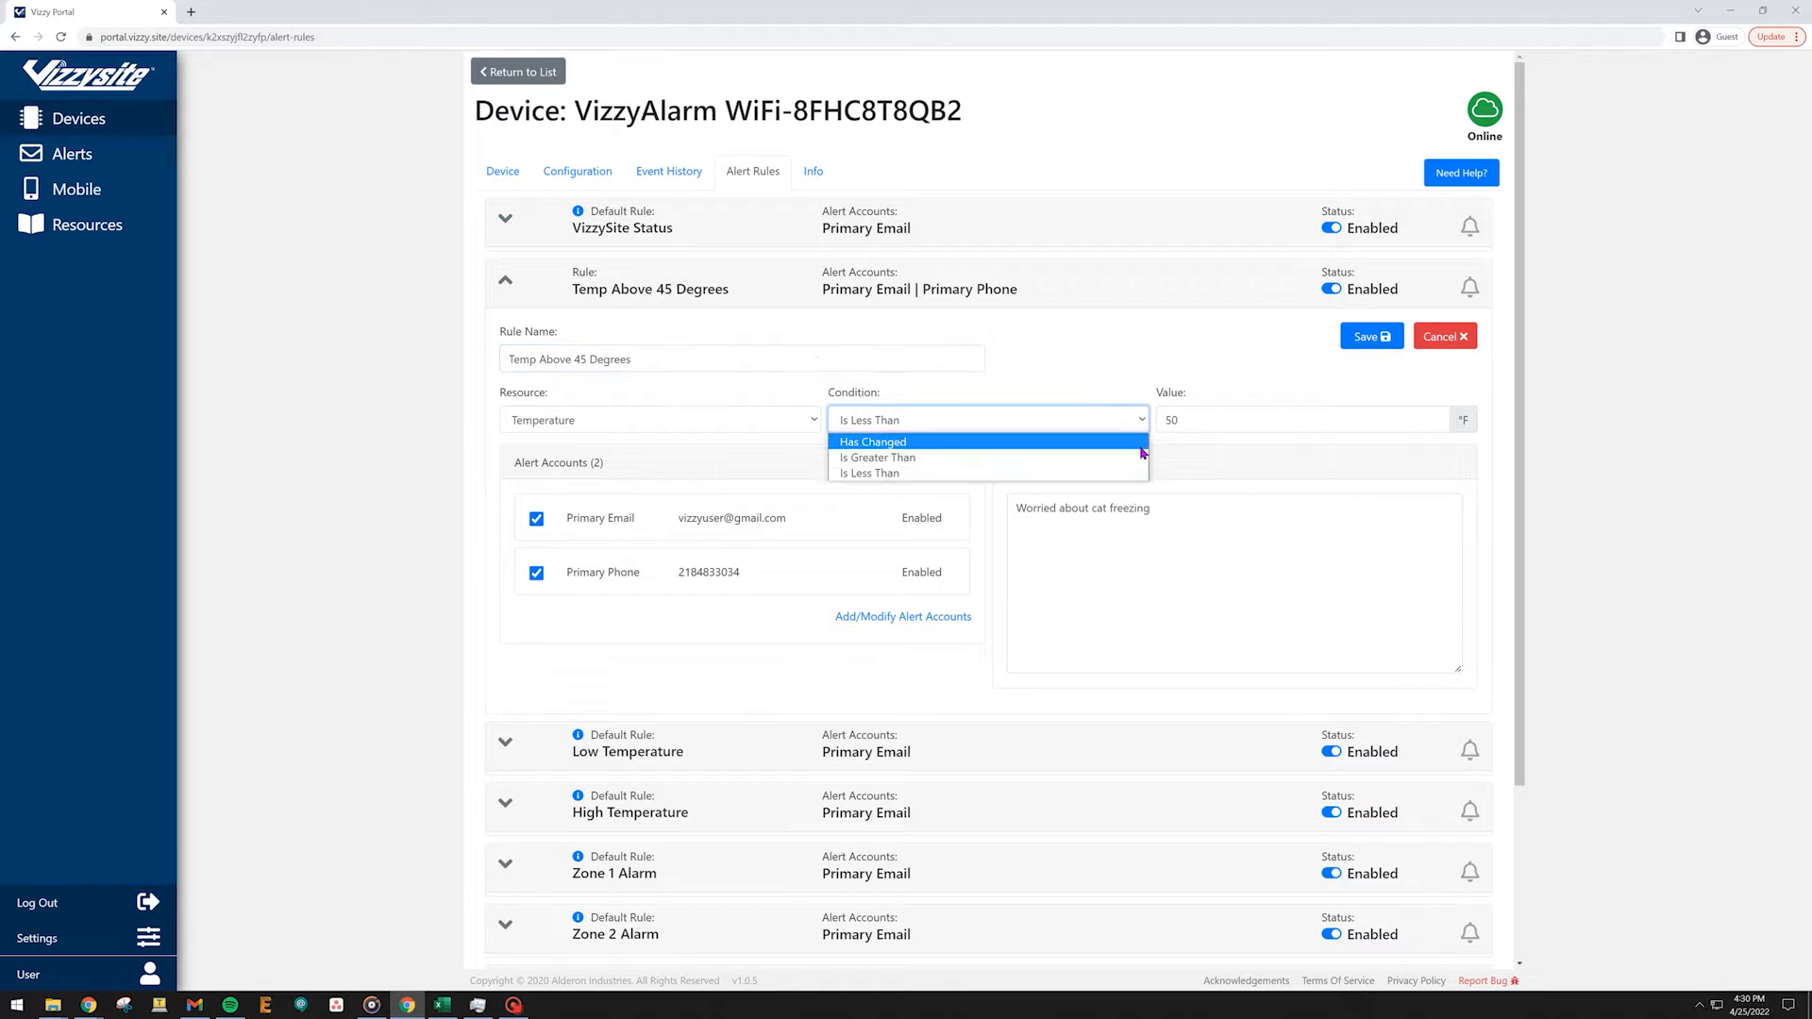
pyautogui.click(1142, 461)
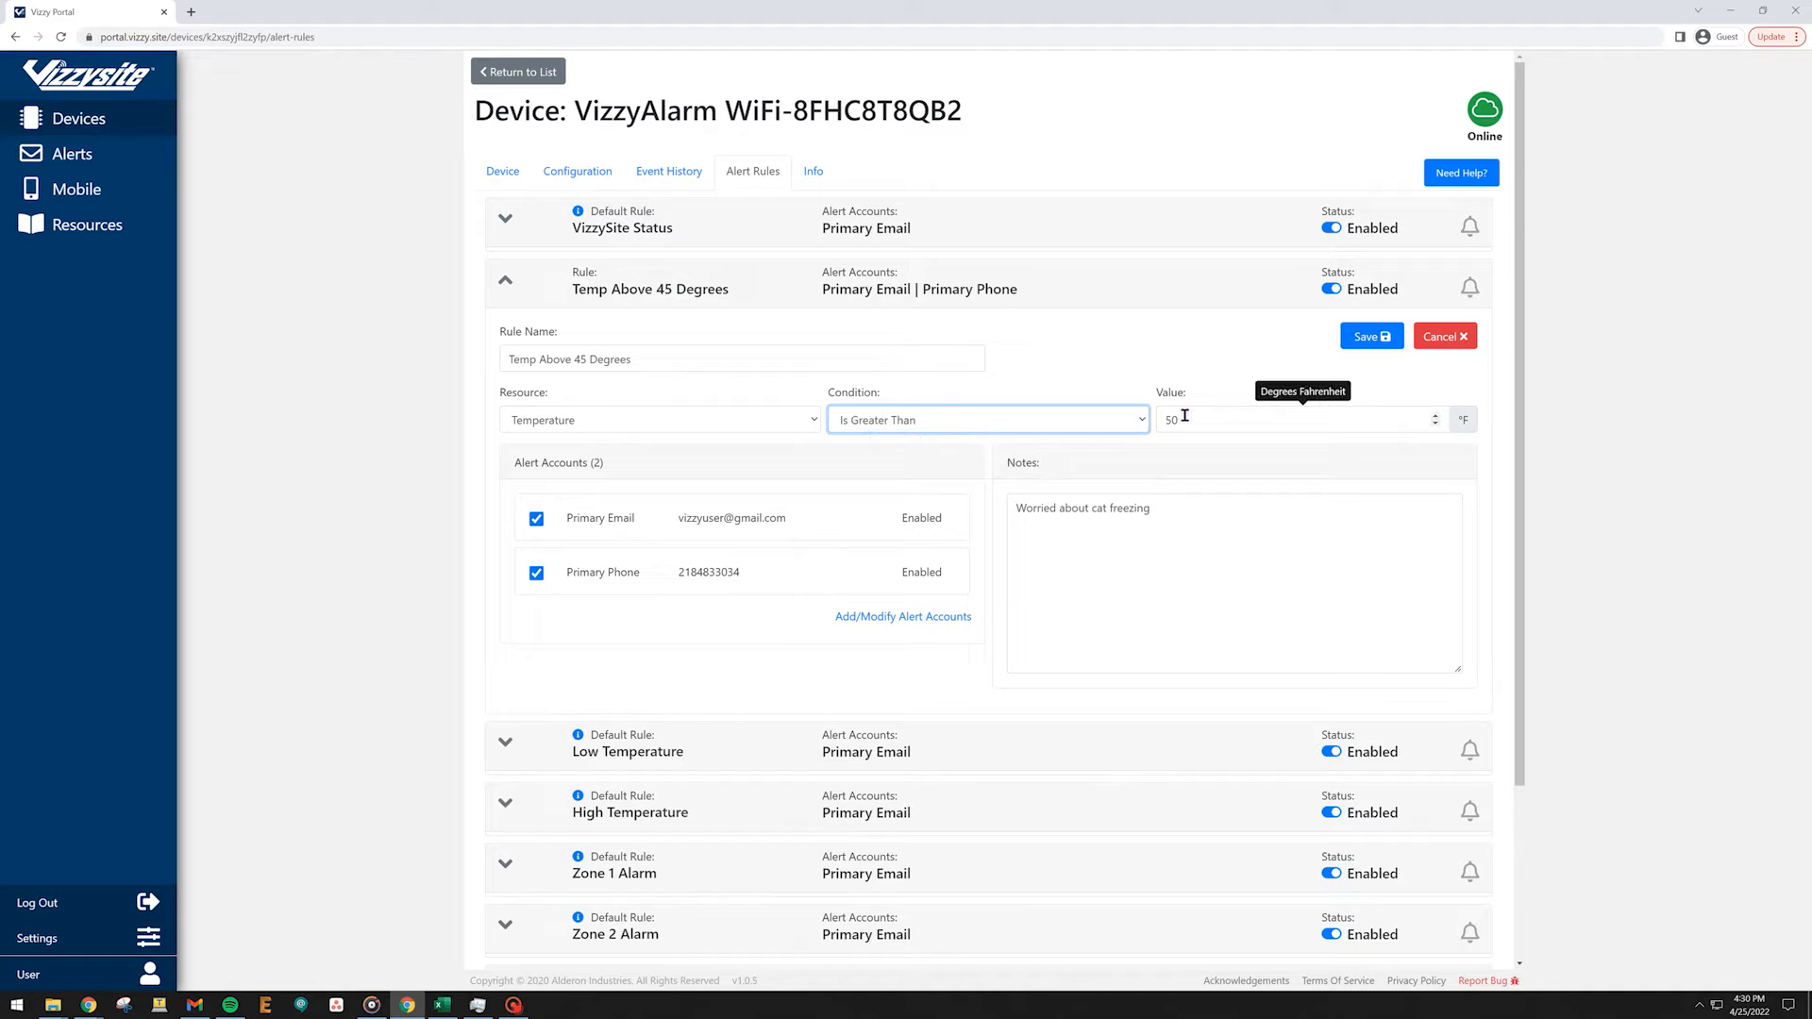
pyautogui.moveTo(1185, 416); pyautogui.dragTo(1151, 426)
pyautogui.write('45')
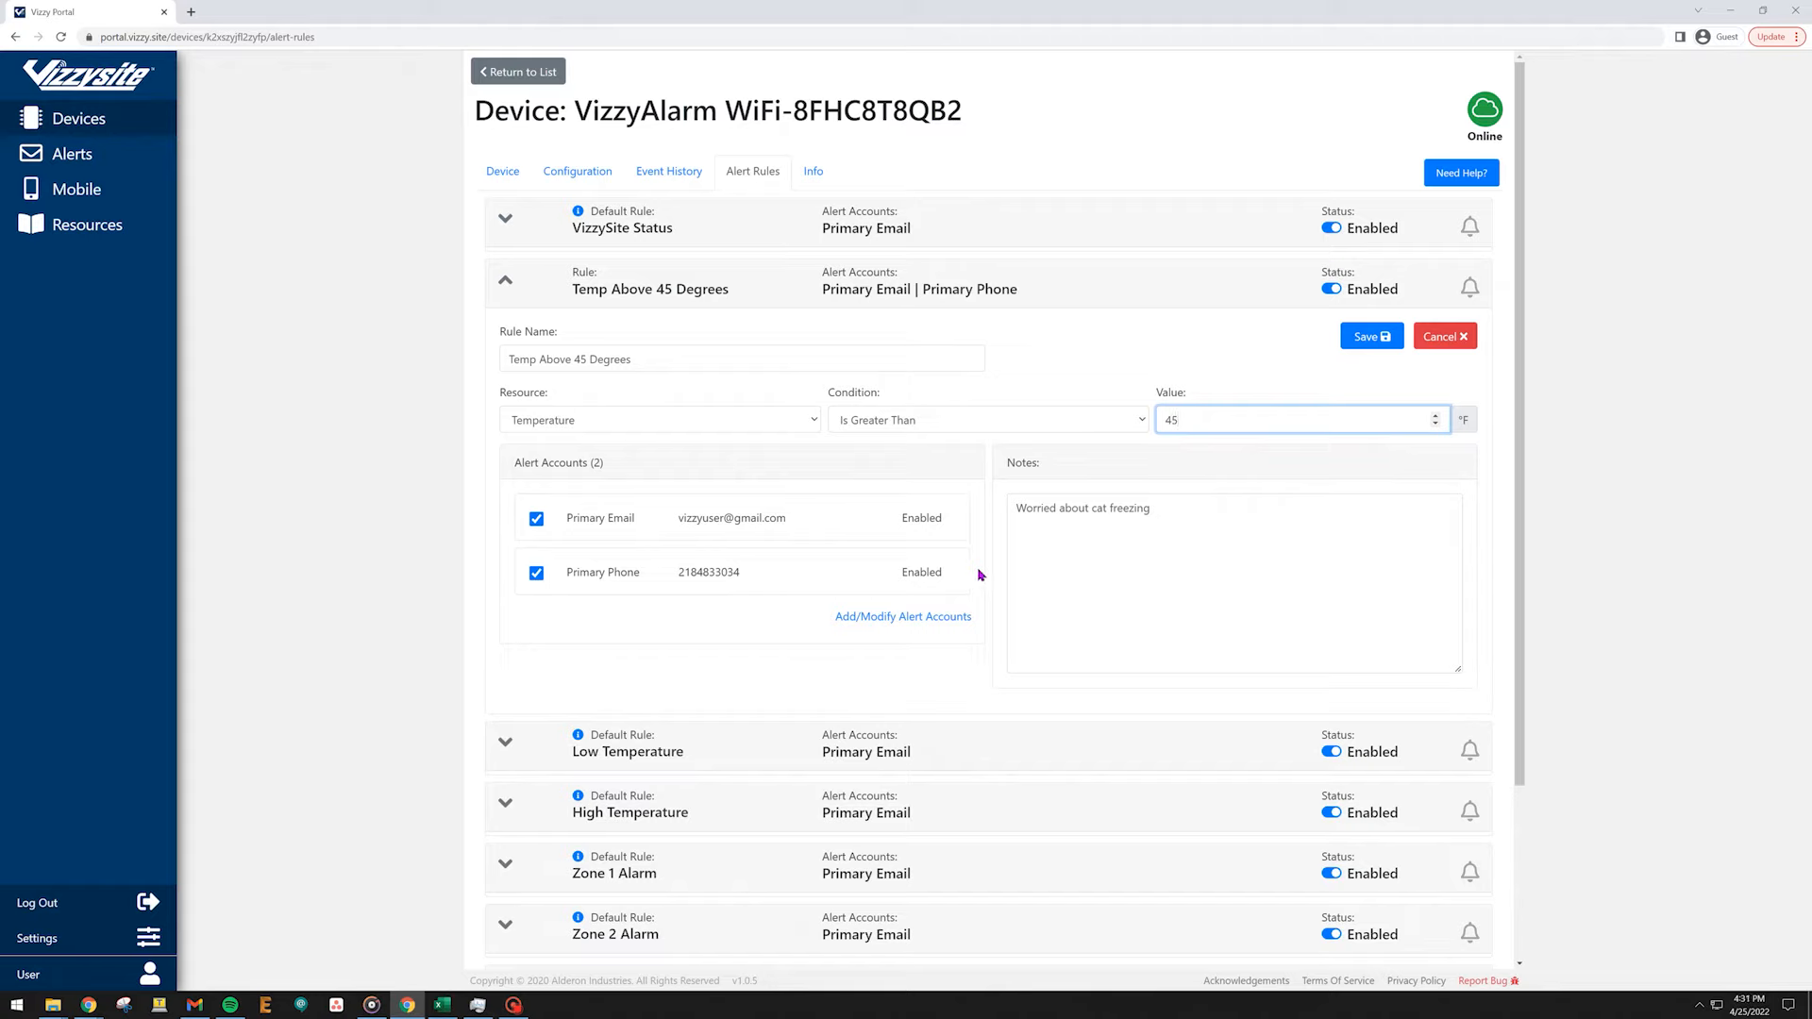
pyautogui.click(1373, 337)
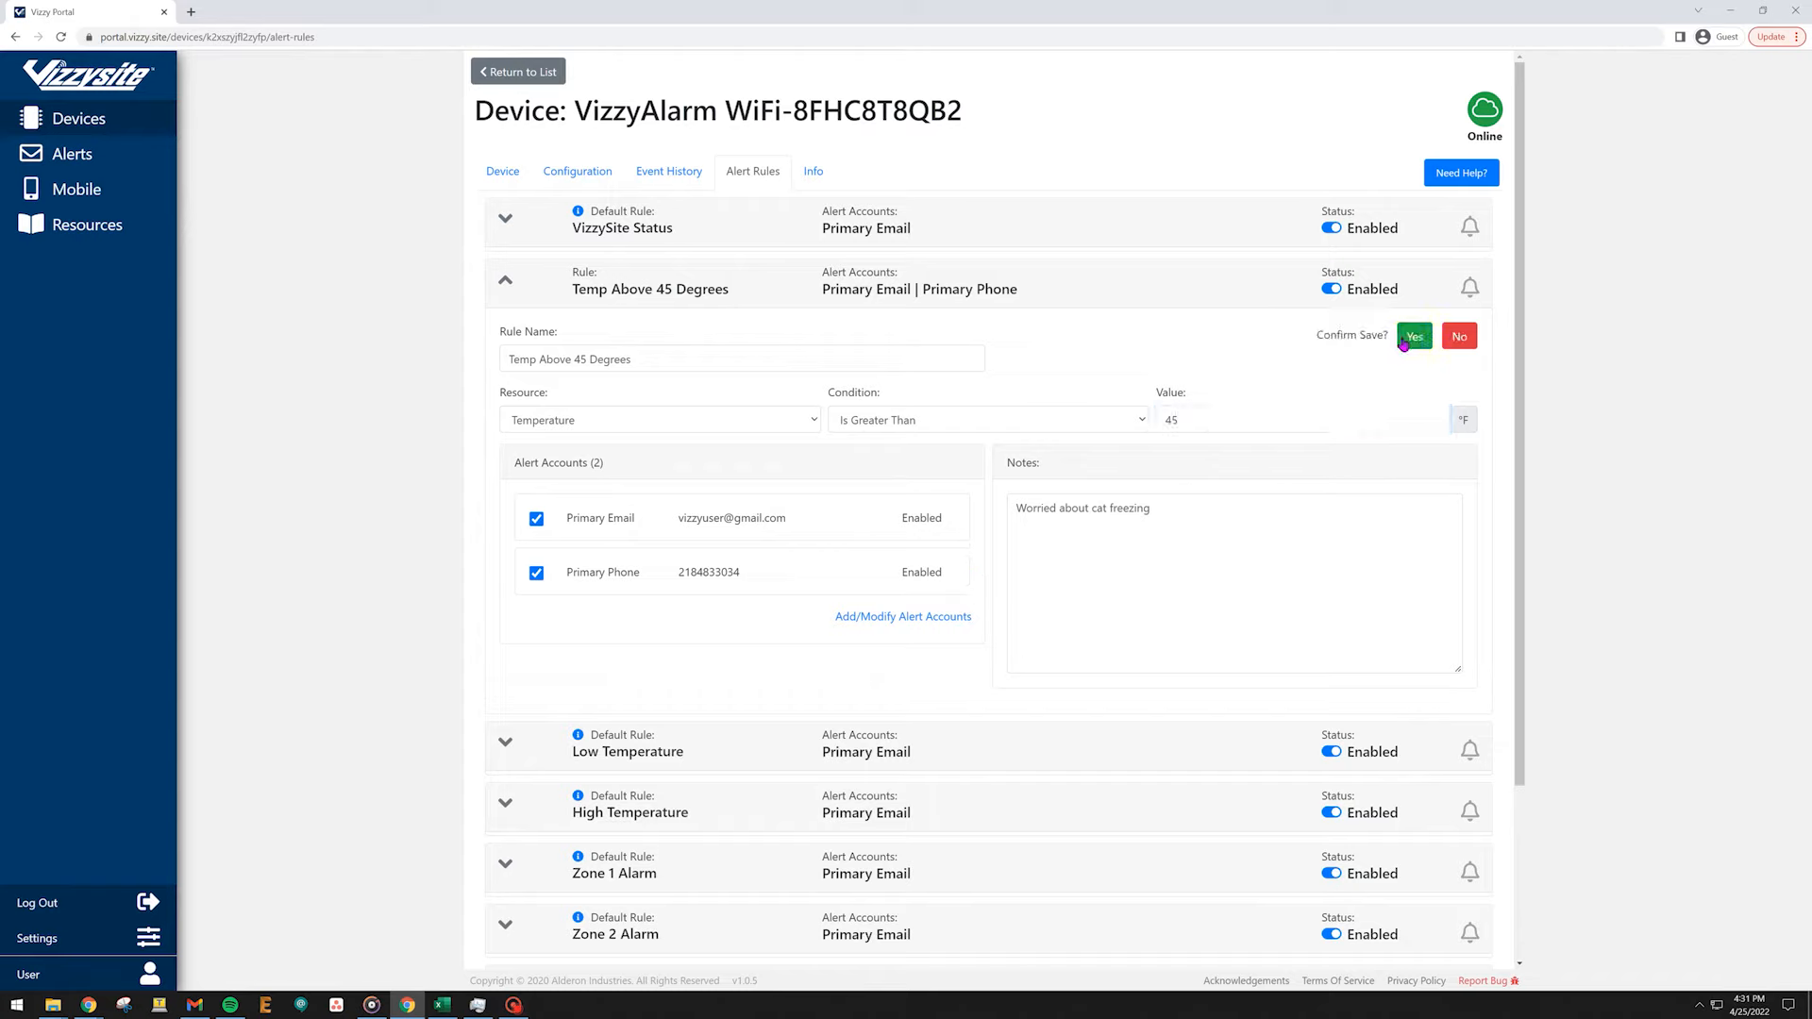
pyautogui.click(1411, 339)
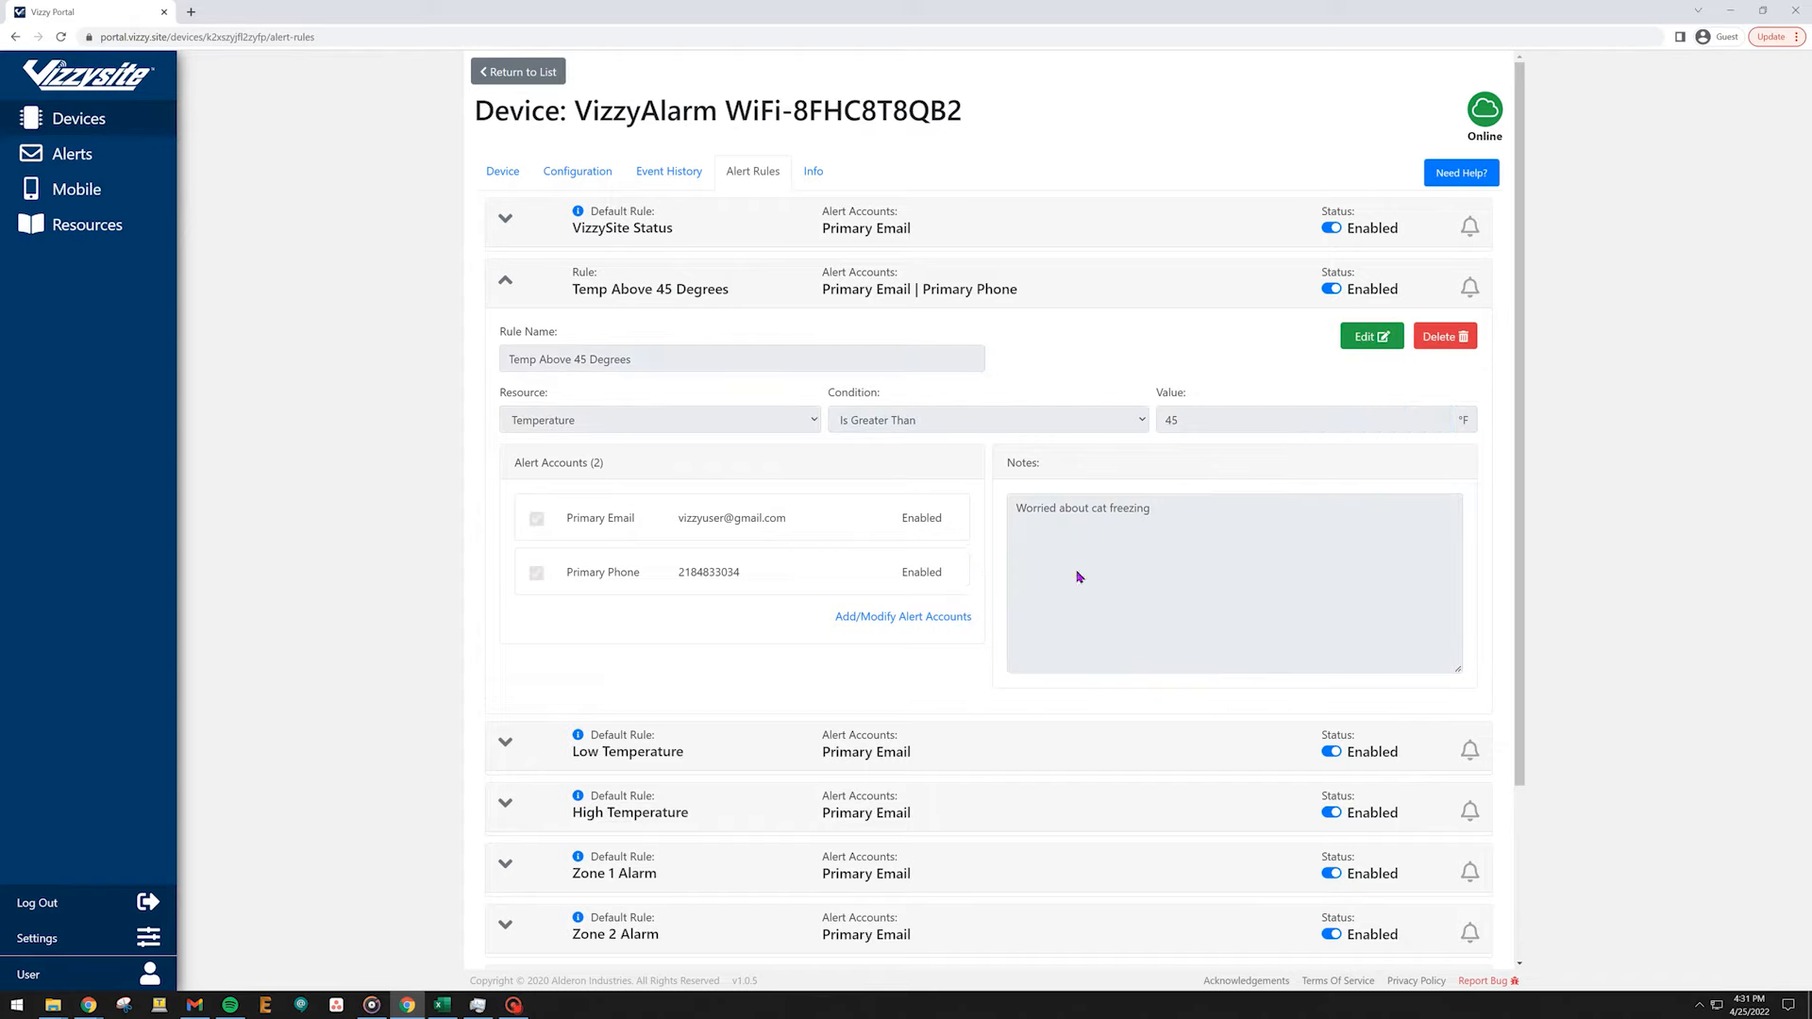
# Open alert account management and start a new alert account named Joes HVAC.
pyautogui.click(917, 618)
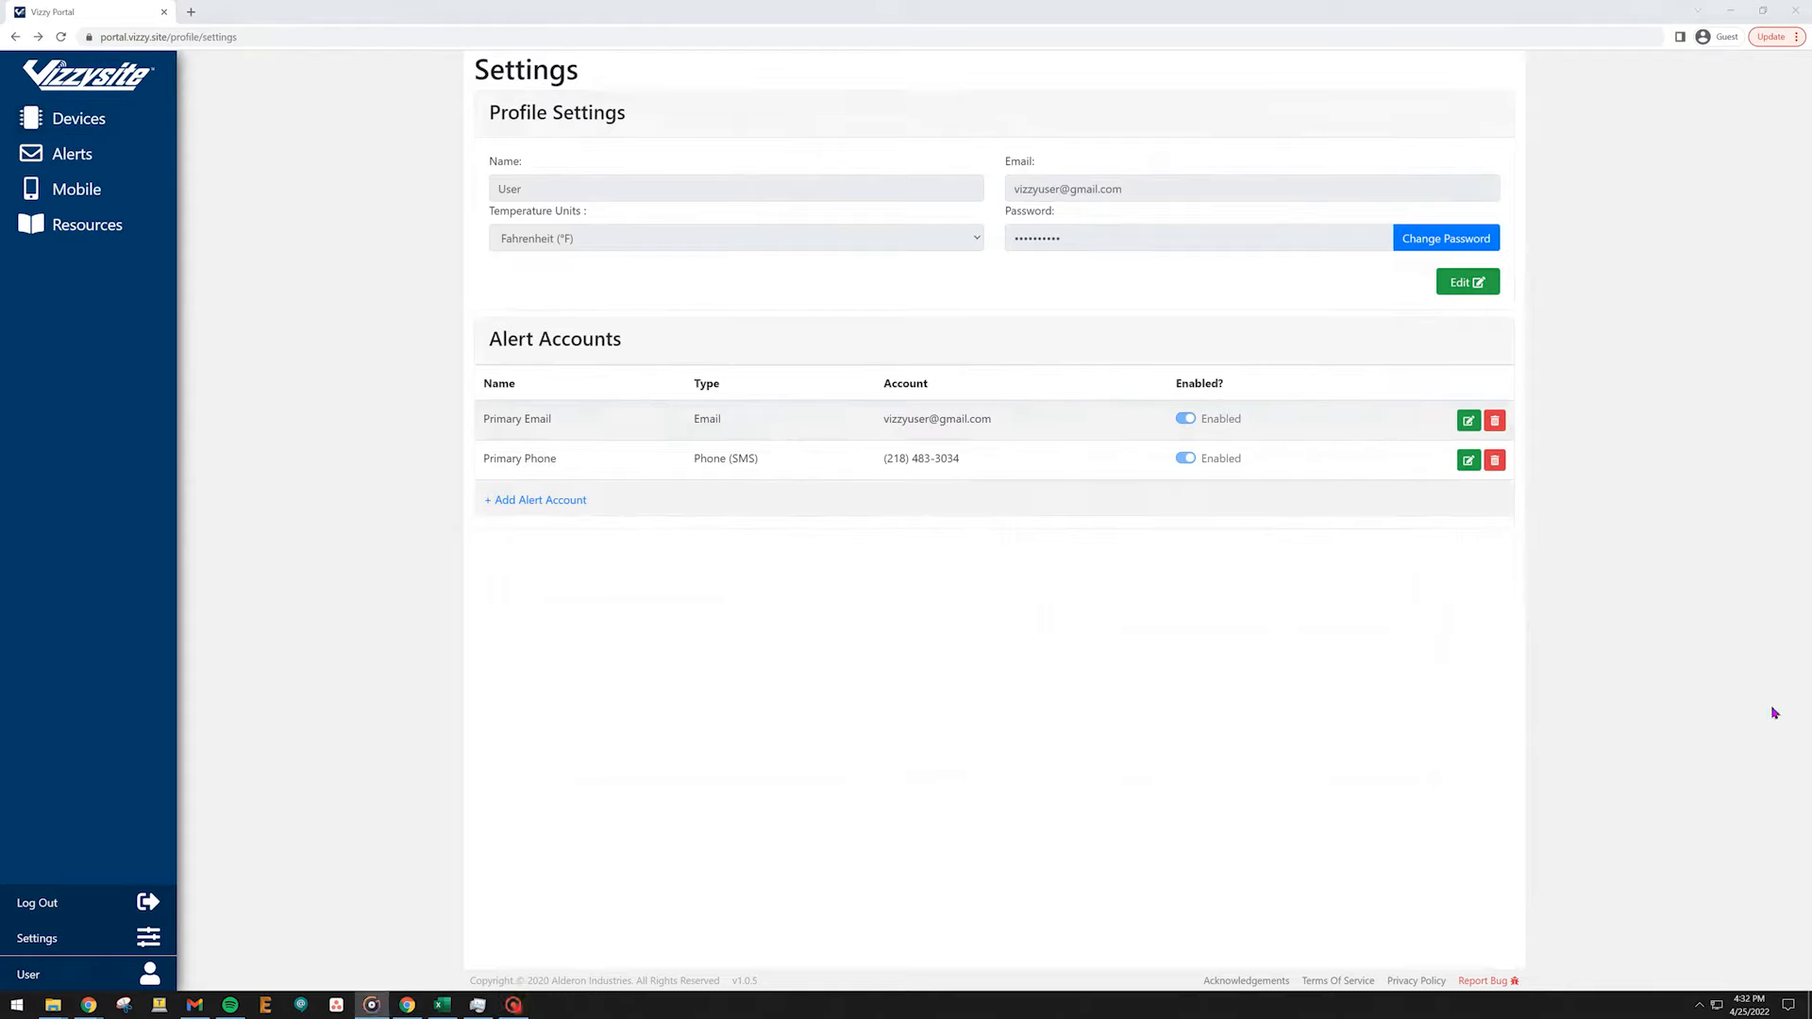
pyautogui.click(566, 501)
pyautogui.click(566, 505)
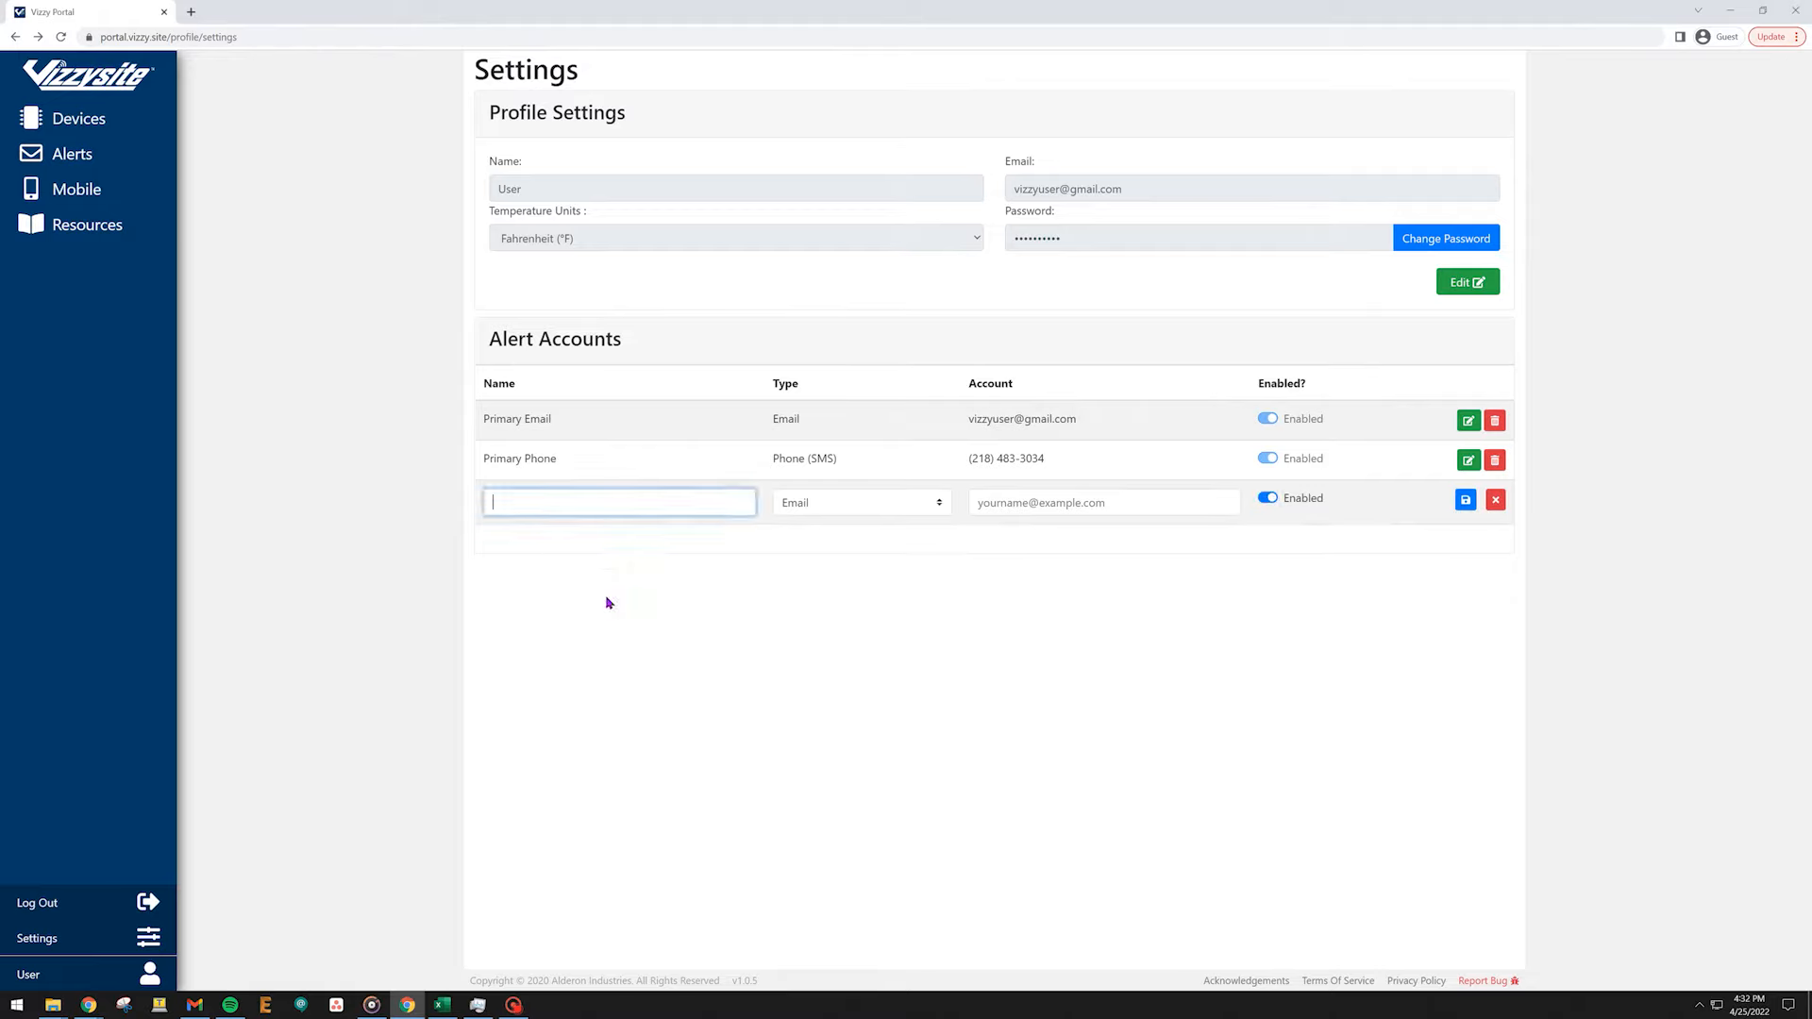
pyautogui.write('HVAC')
# Keep the new account's type as Email, fill in the contact's e-mail address, and save the account.
pyautogui.click(889, 502)
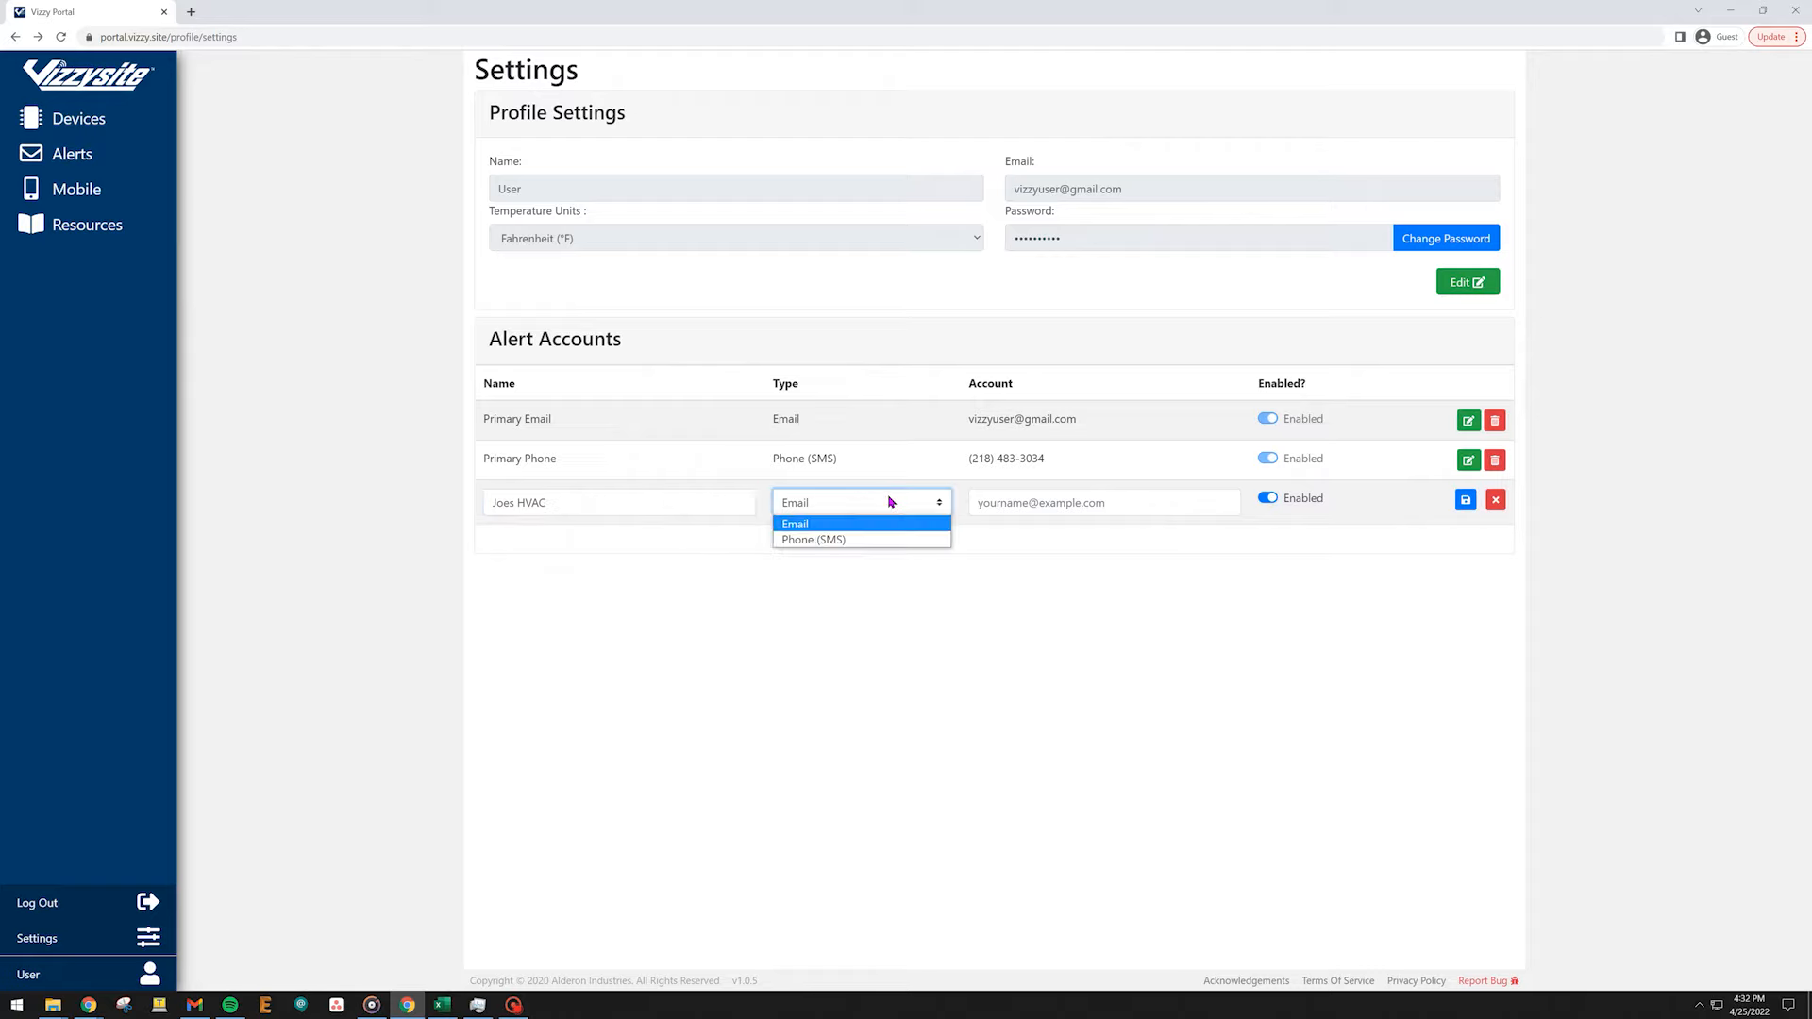
pyautogui.click(890, 501)
pyautogui.click(998, 501)
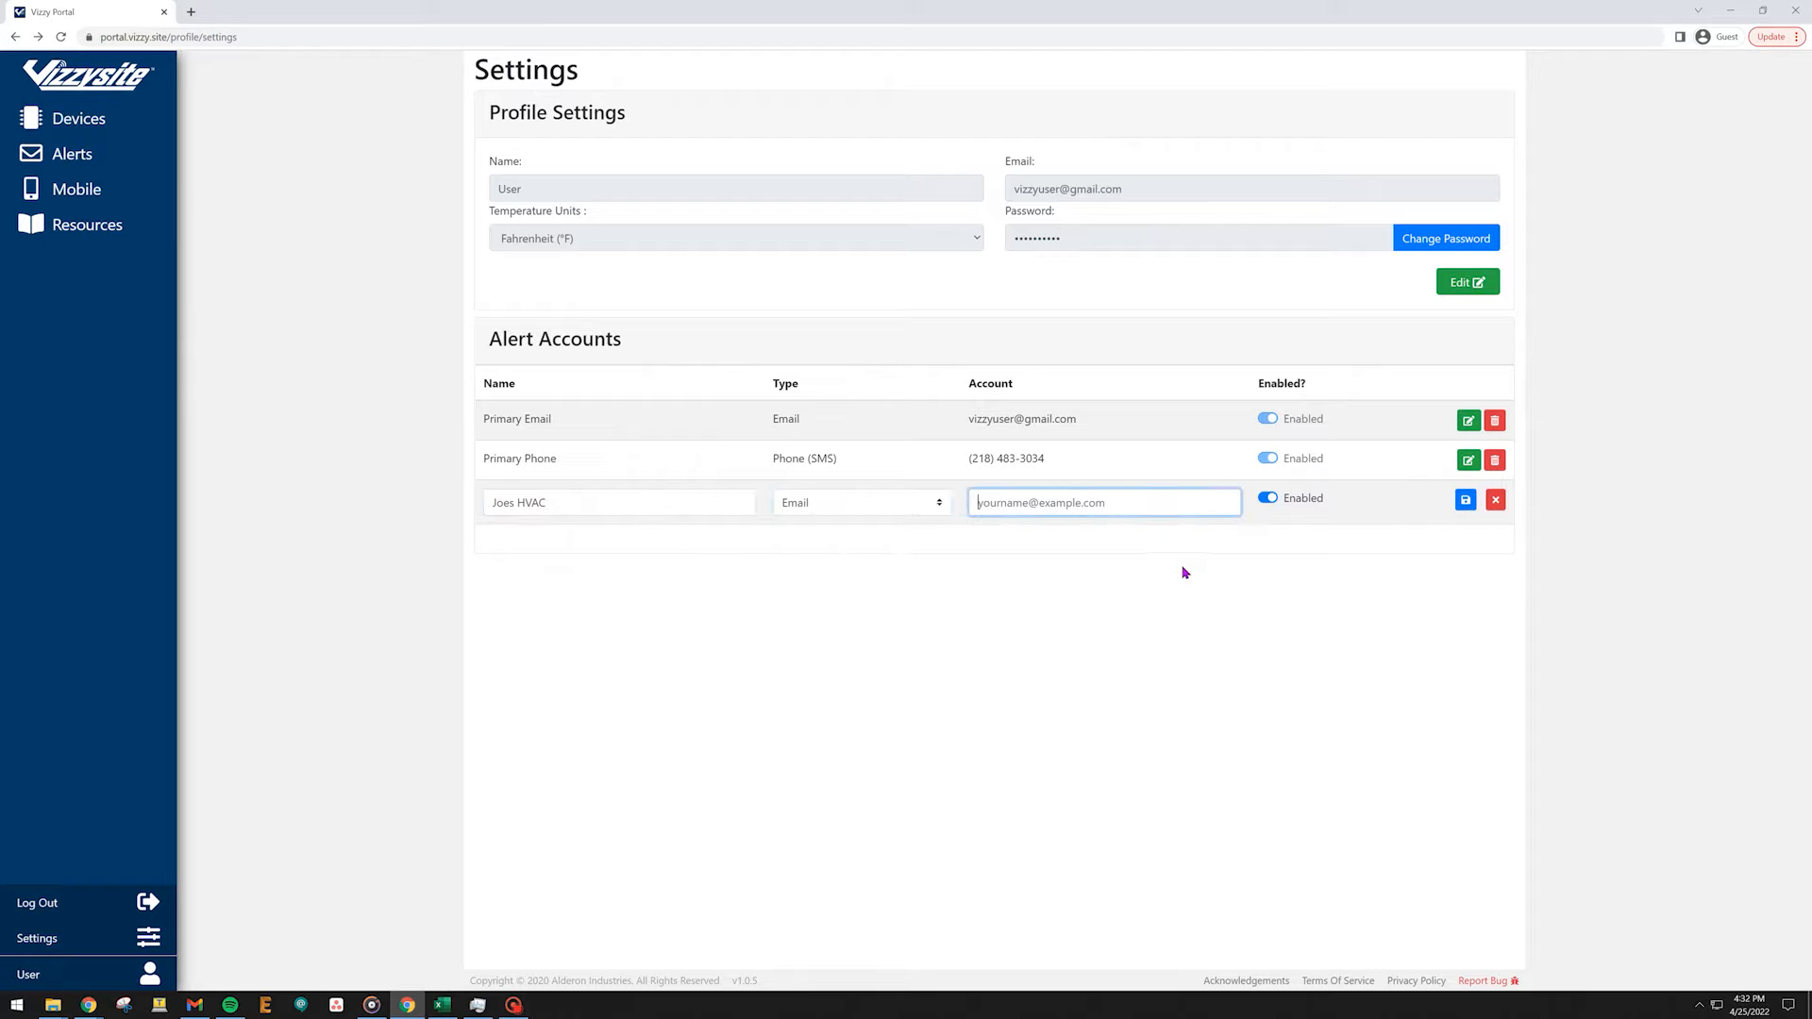
pyautogui.click(1466, 501)
pyautogui.click(1458, 500)
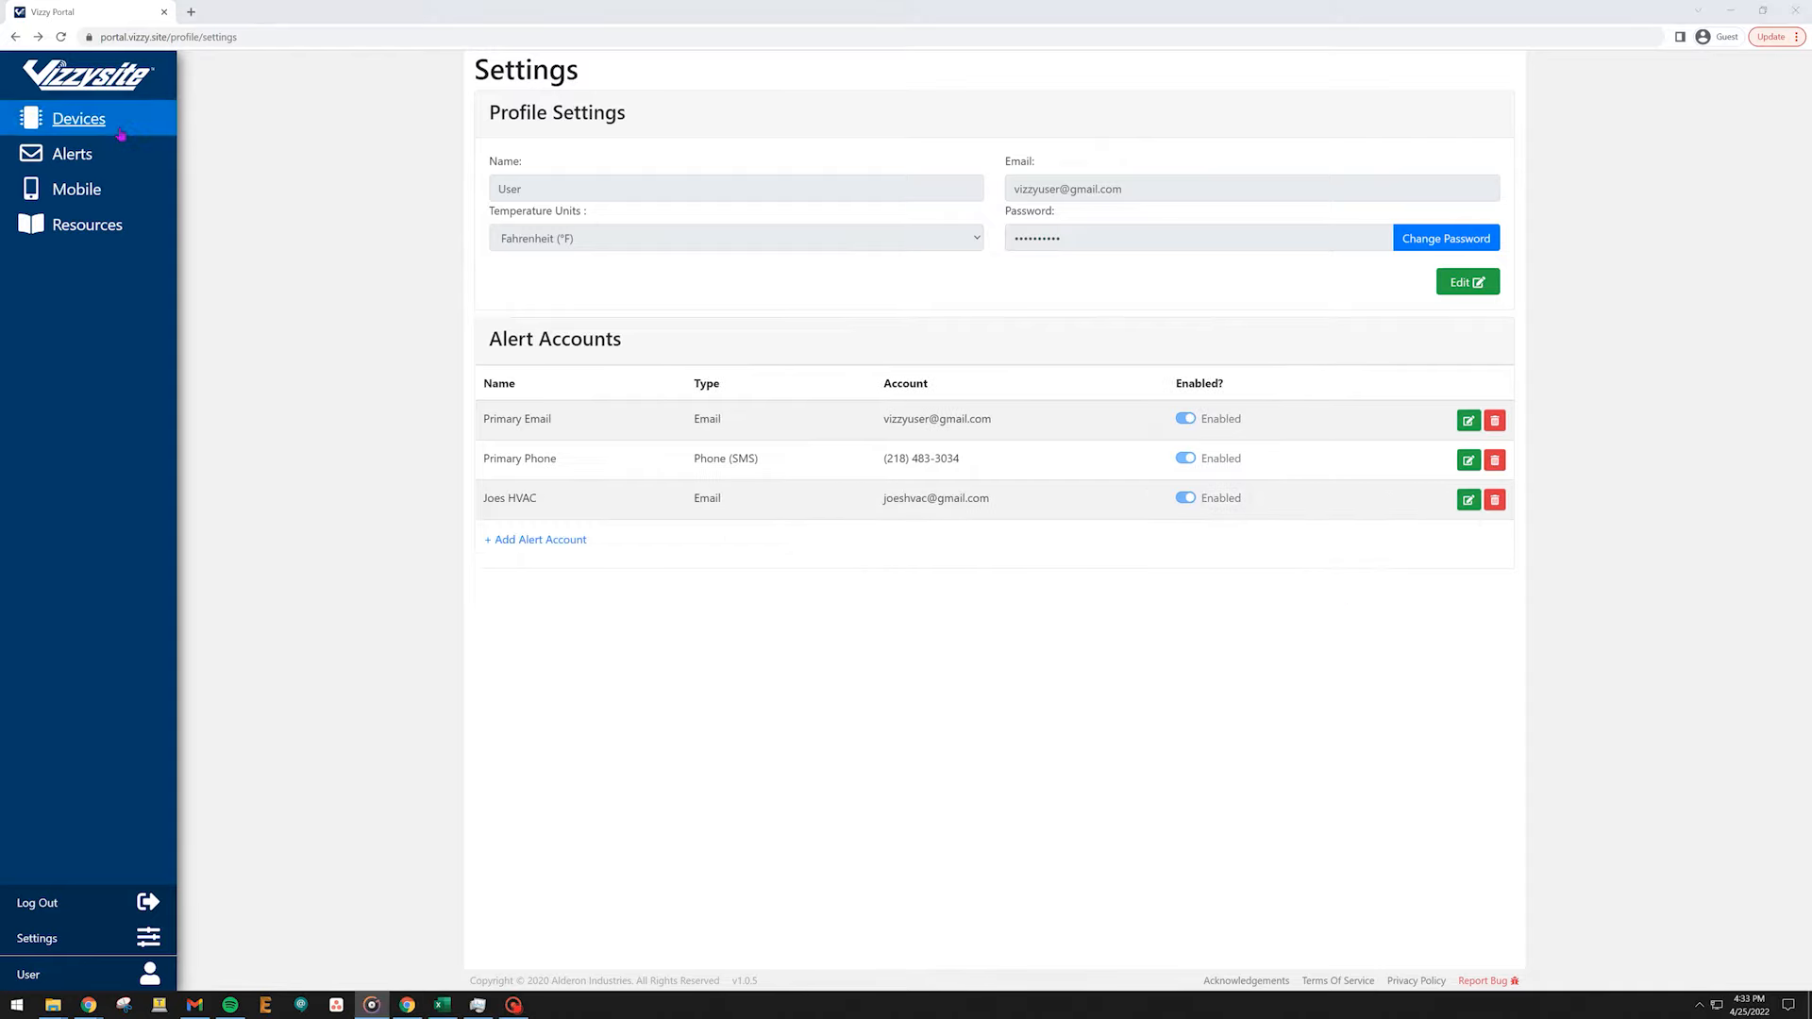
# Return to the device's alert rules and add Joes HVAC to the Temp Above 45 Degrees rule, then save and confirm.
pyautogui.click(85, 121)
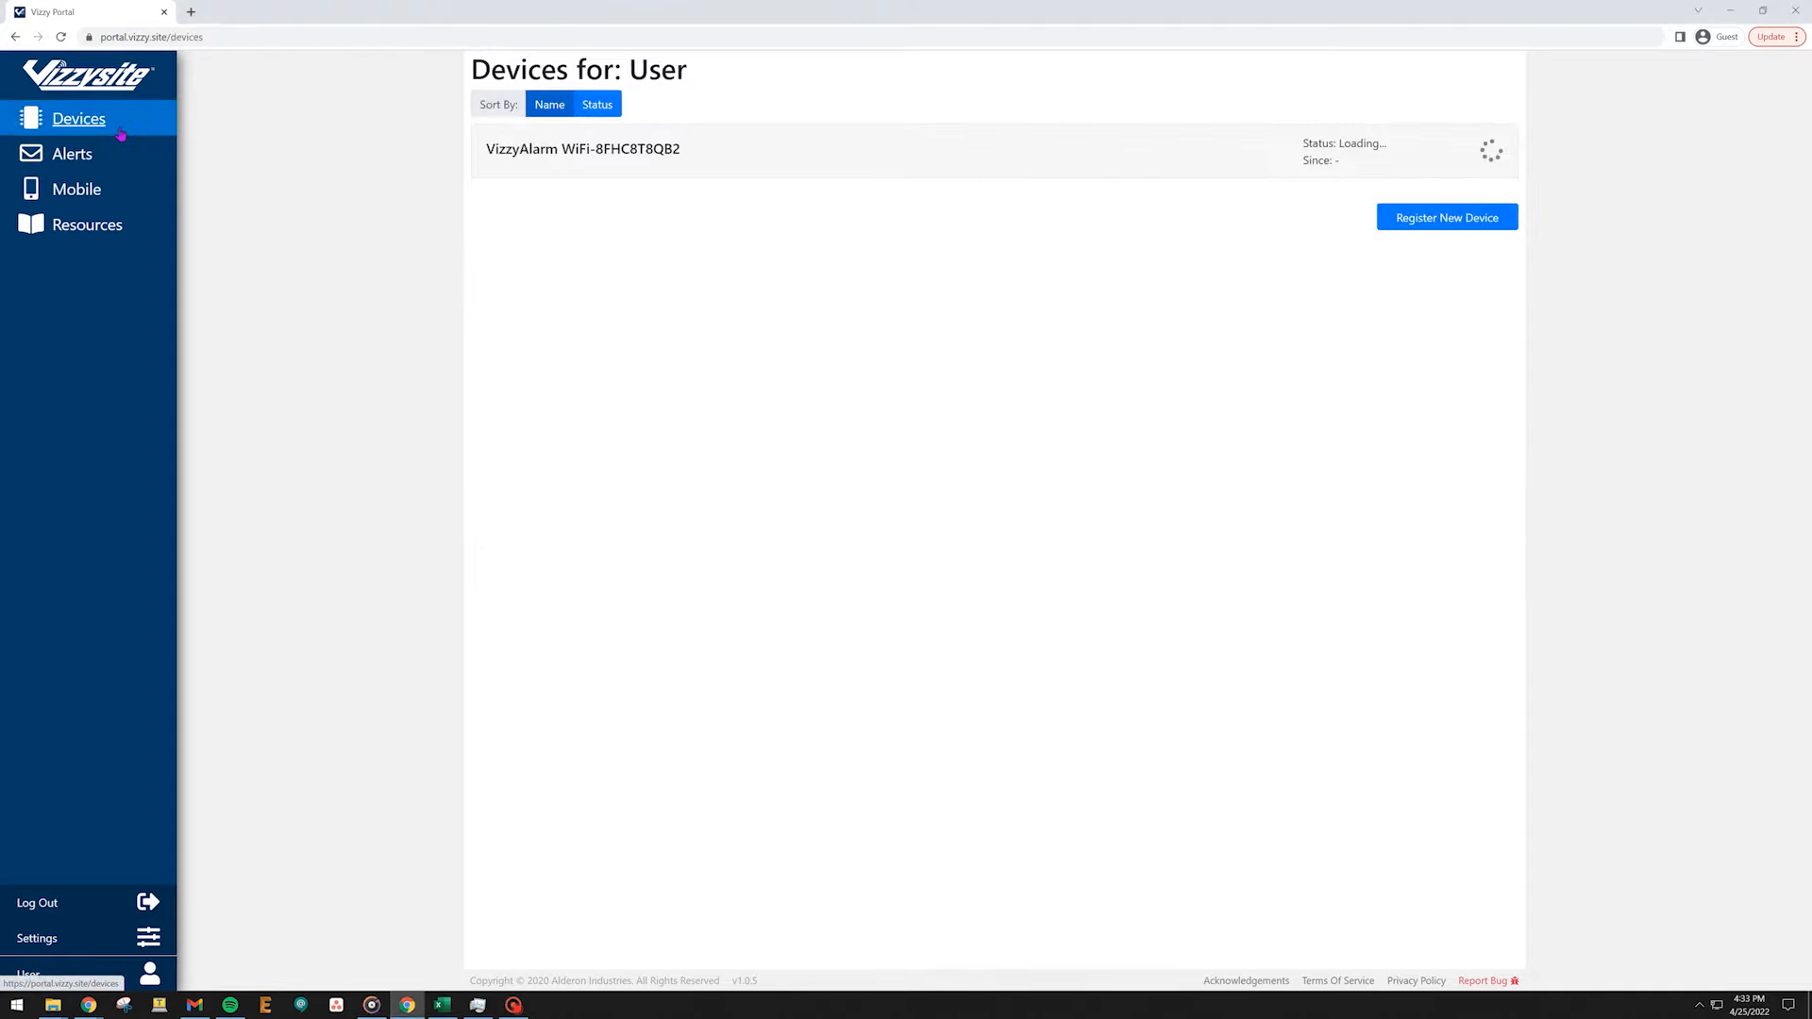
pyautogui.click(548, 162)
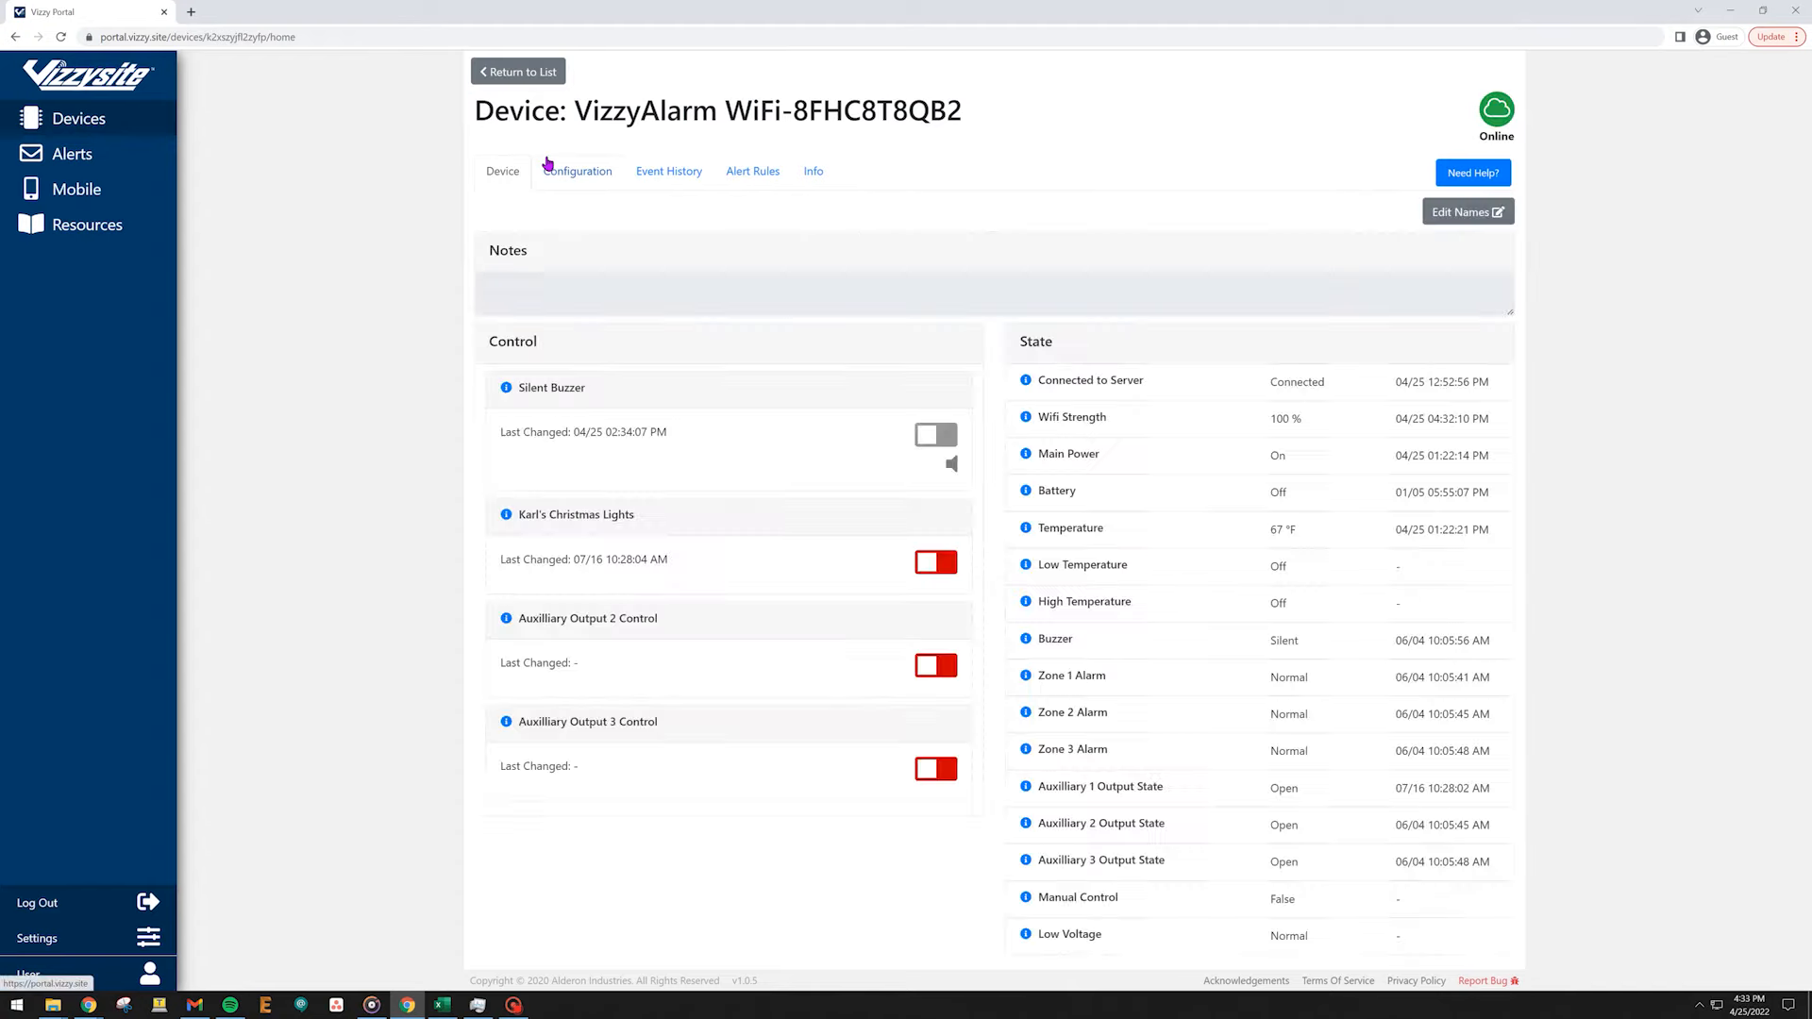
pyautogui.click(734, 172)
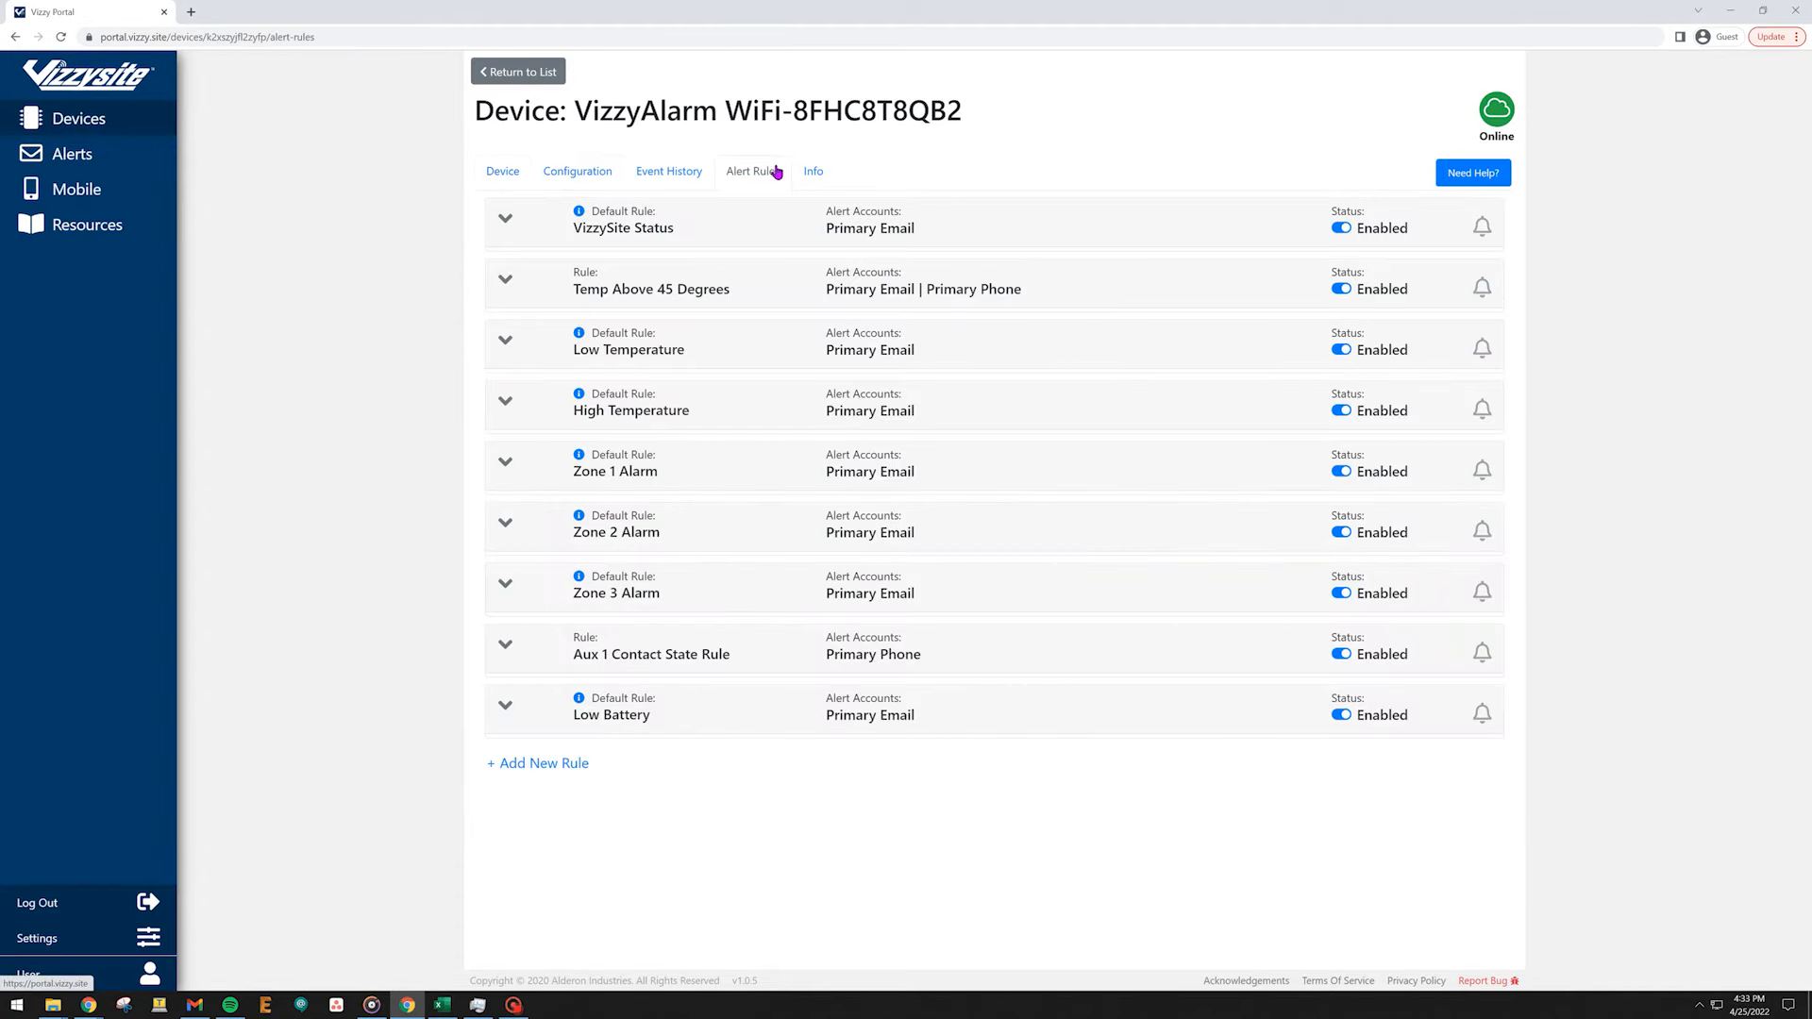
pyautogui.click(505, 281)
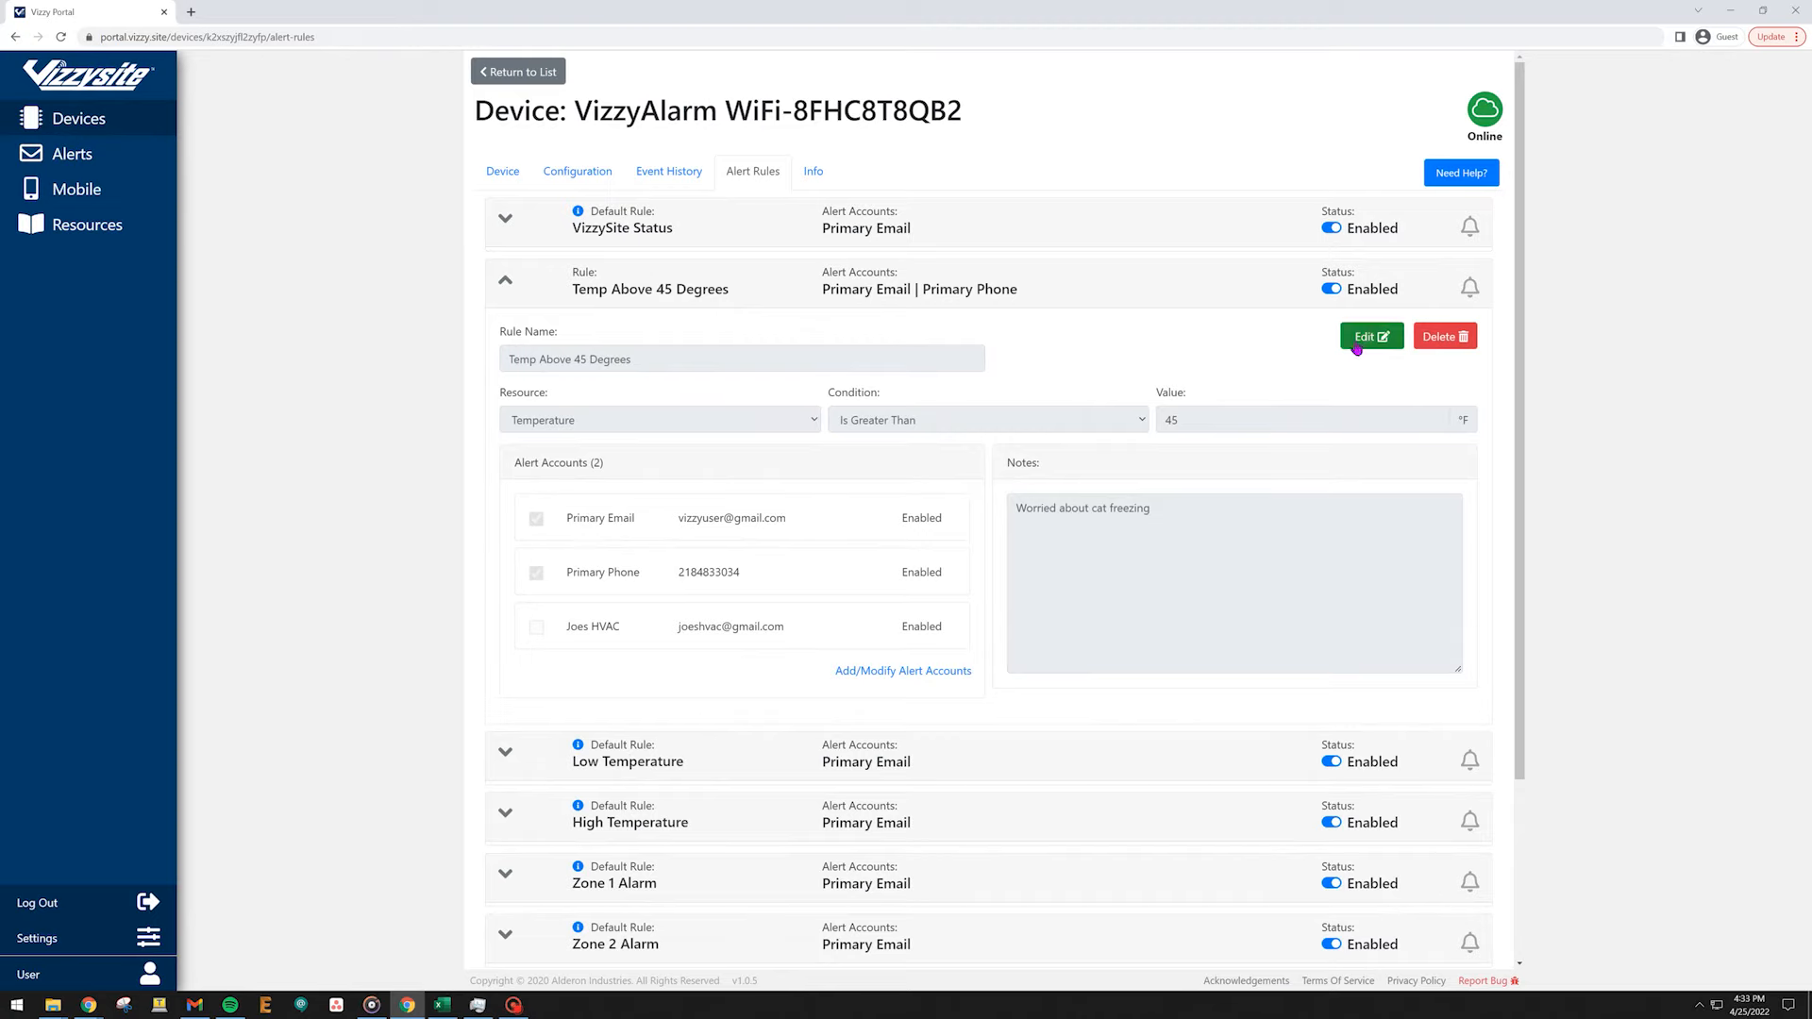
pyautogui.click(1357, 345)
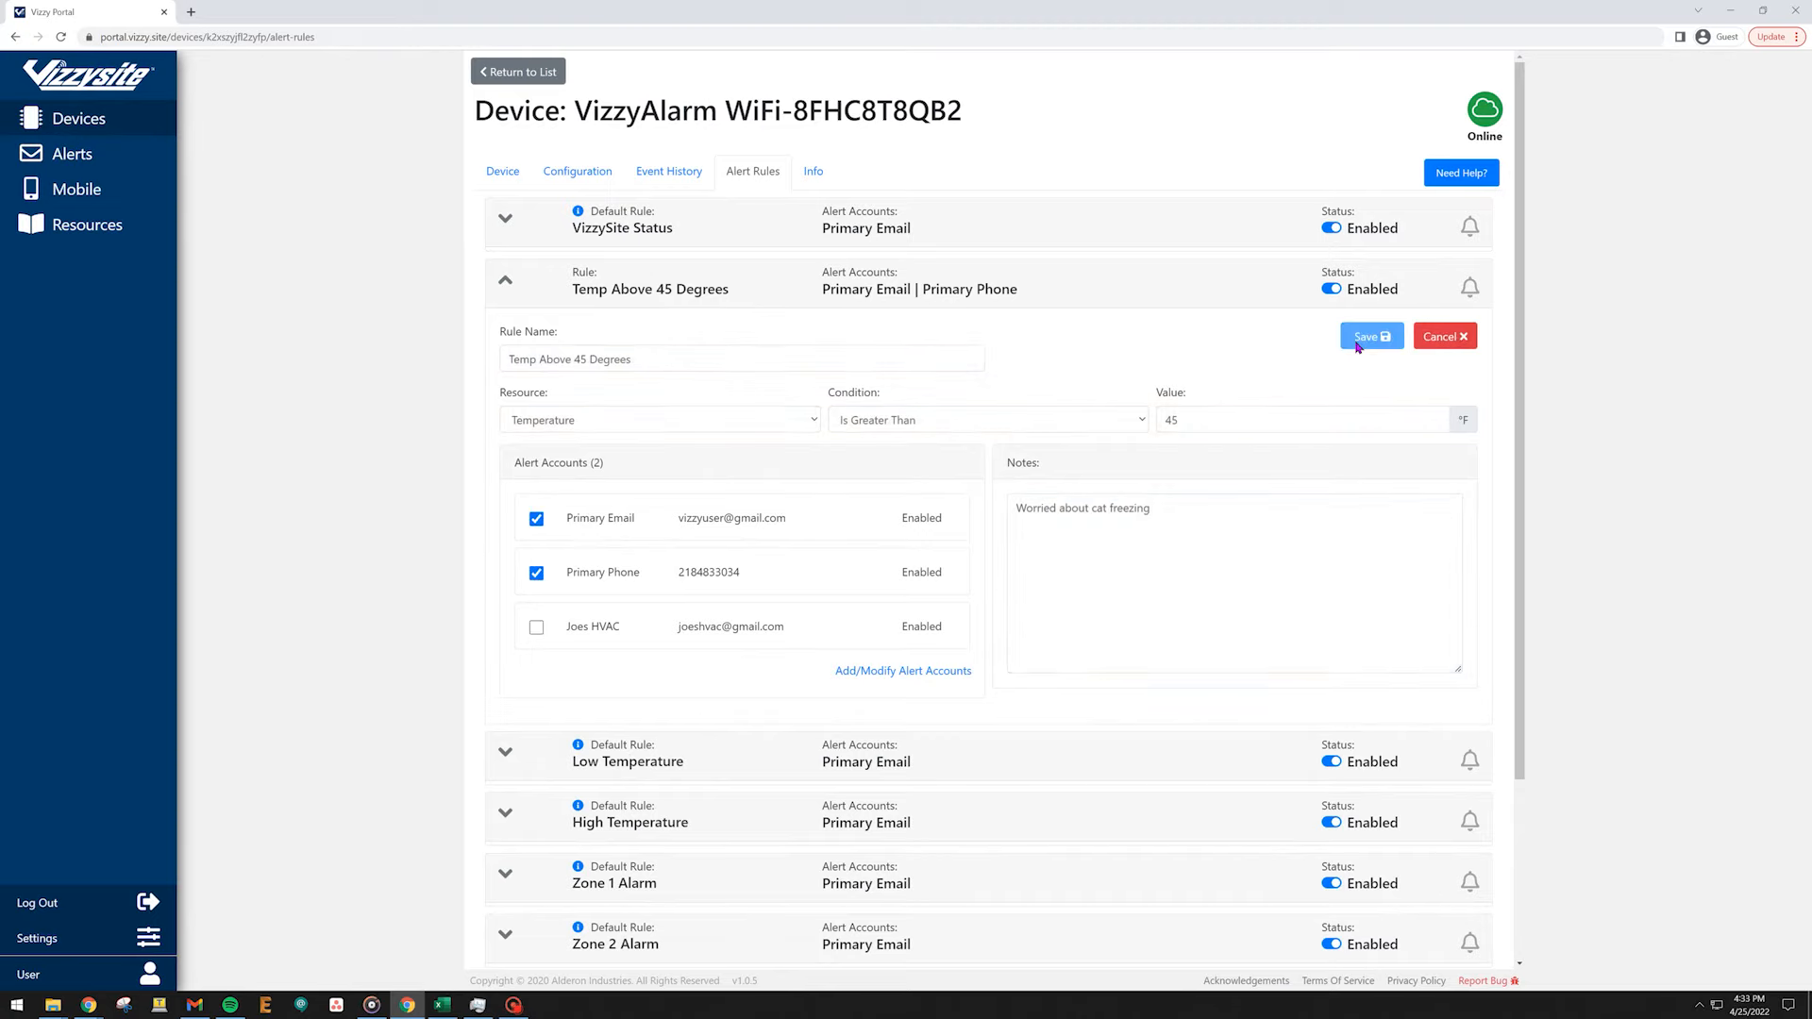
pyautogui.click(537, 629)
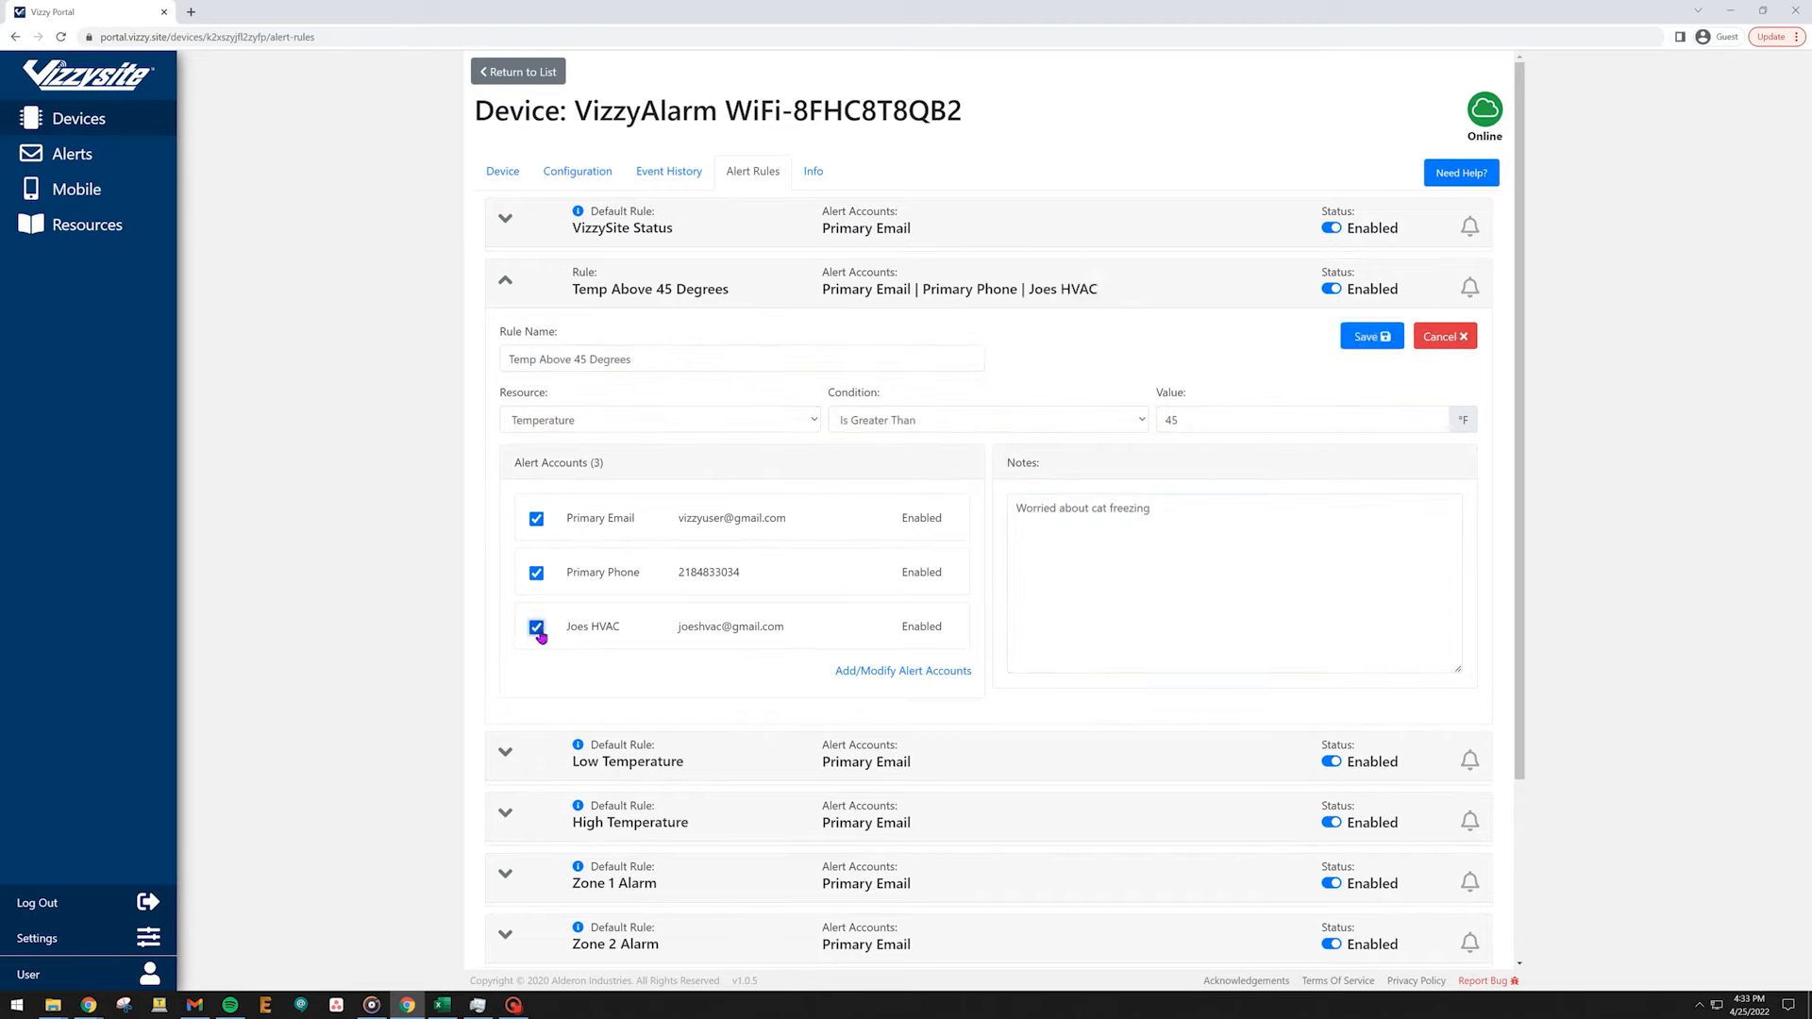
pyautogui.click(1387, 337)
pyautogui.click(1405, 337)
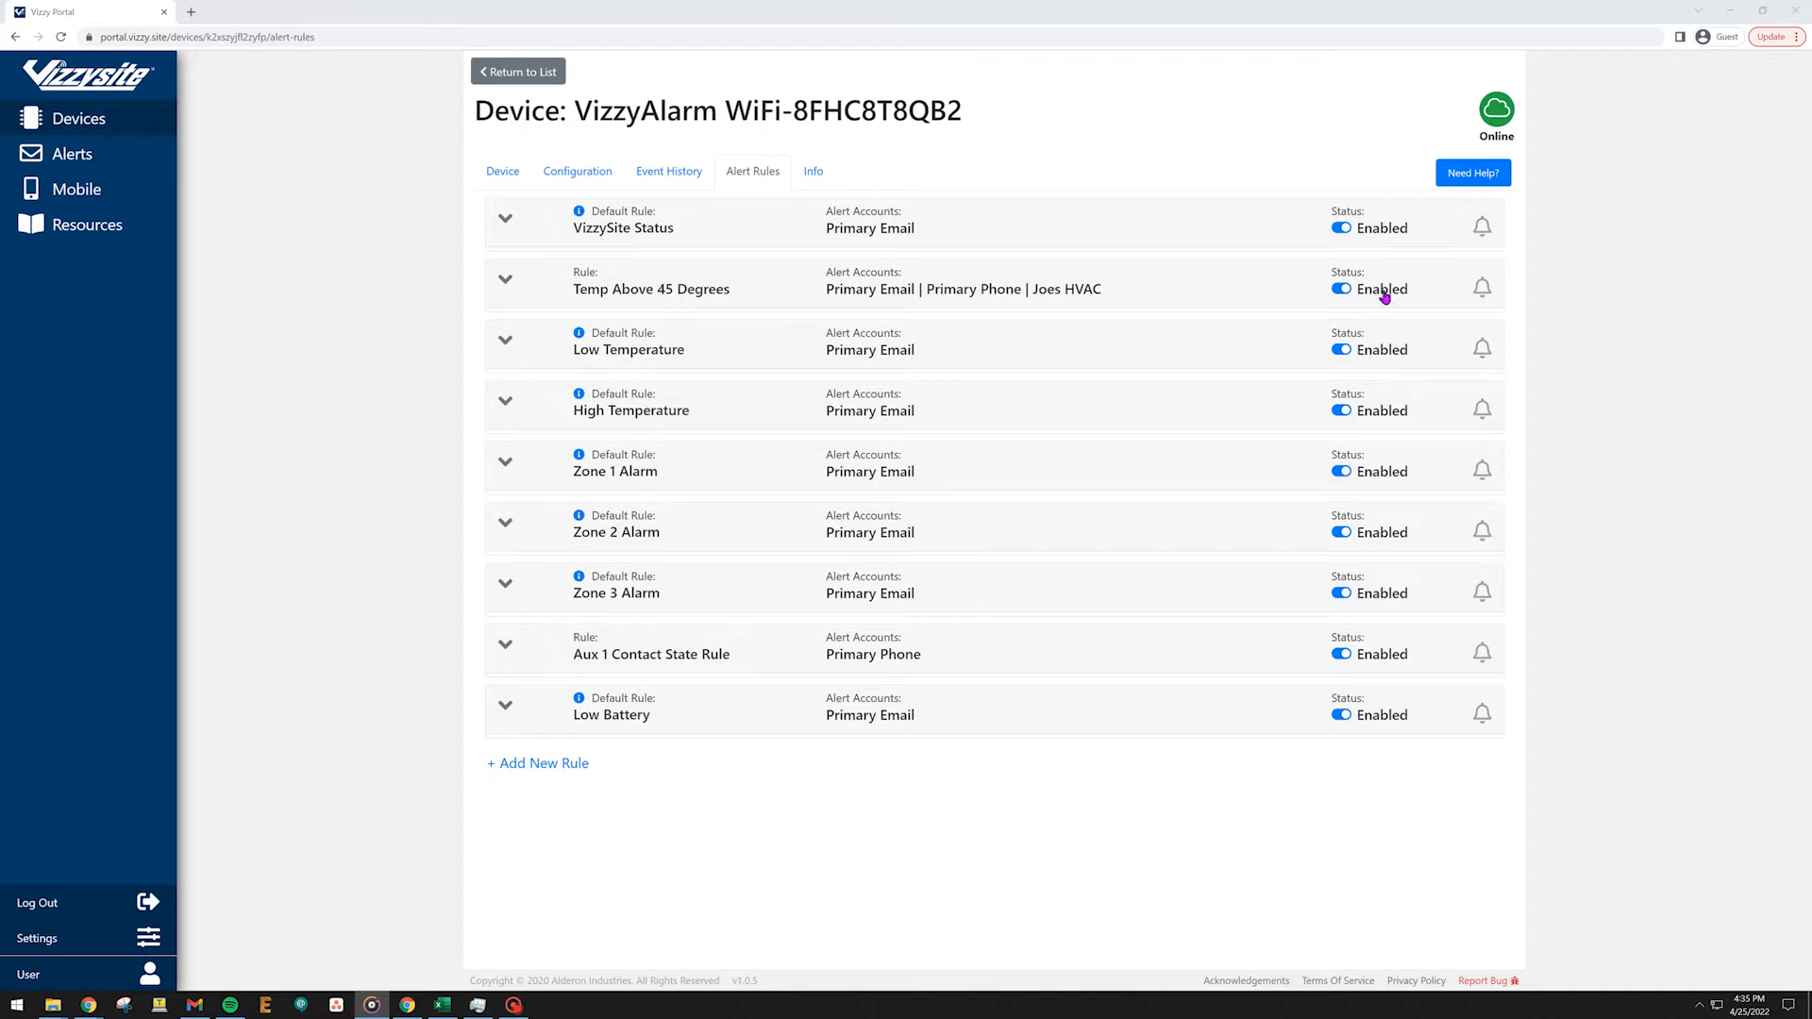
# Snooze the Temp Above 45 Degrees alert rule.
pyautogui.click(1270, 295)
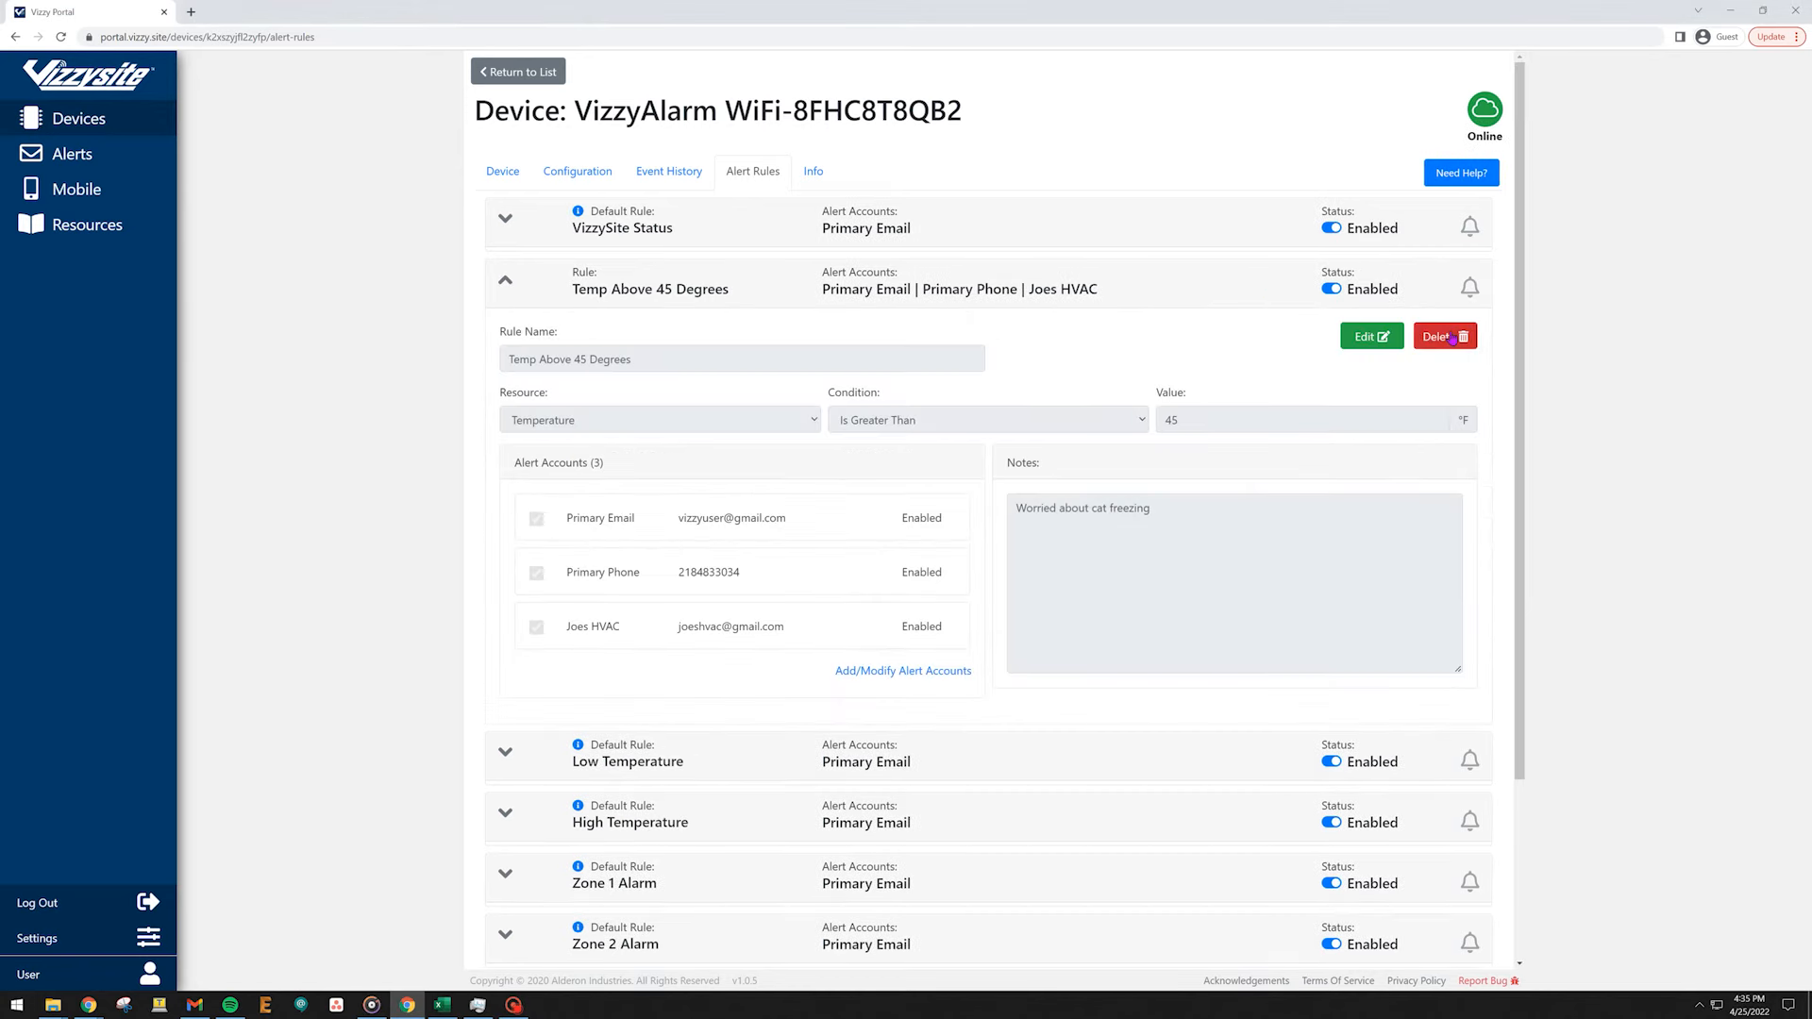
pyautogui.click(1280, 302)
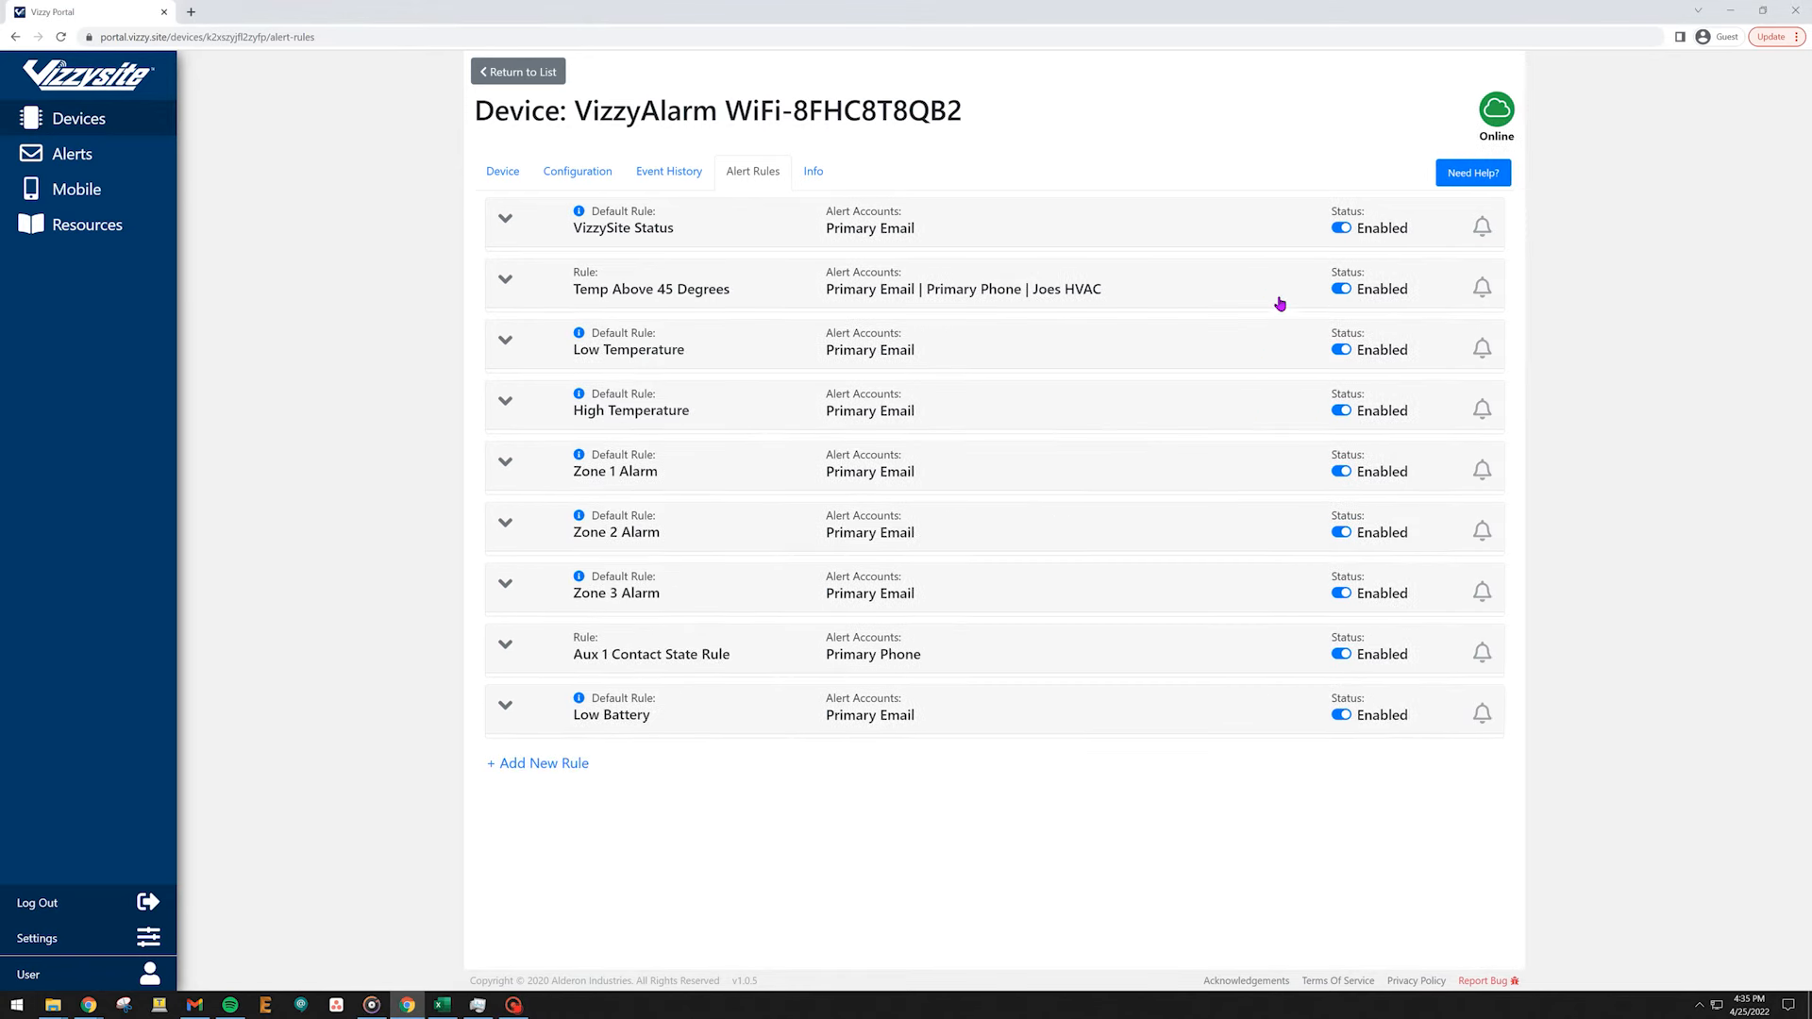
pyautogui.click(1484, 289)
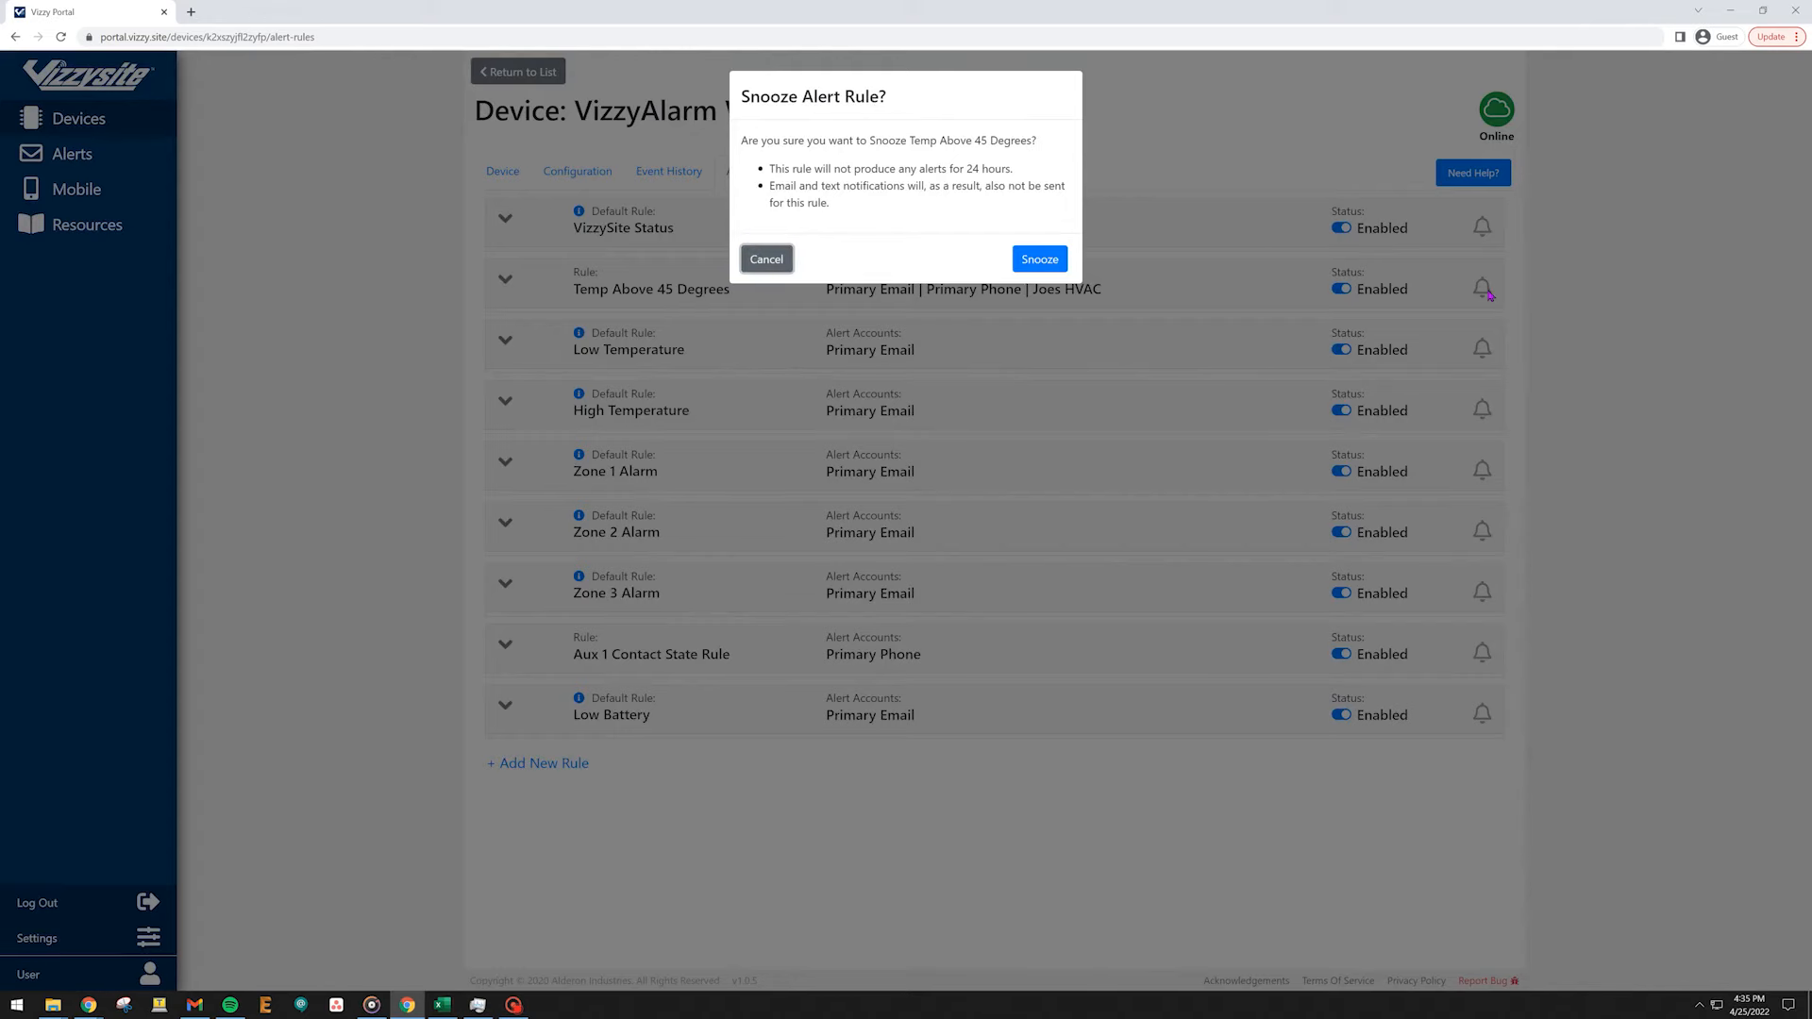
pyautogui.click(1050, 261)
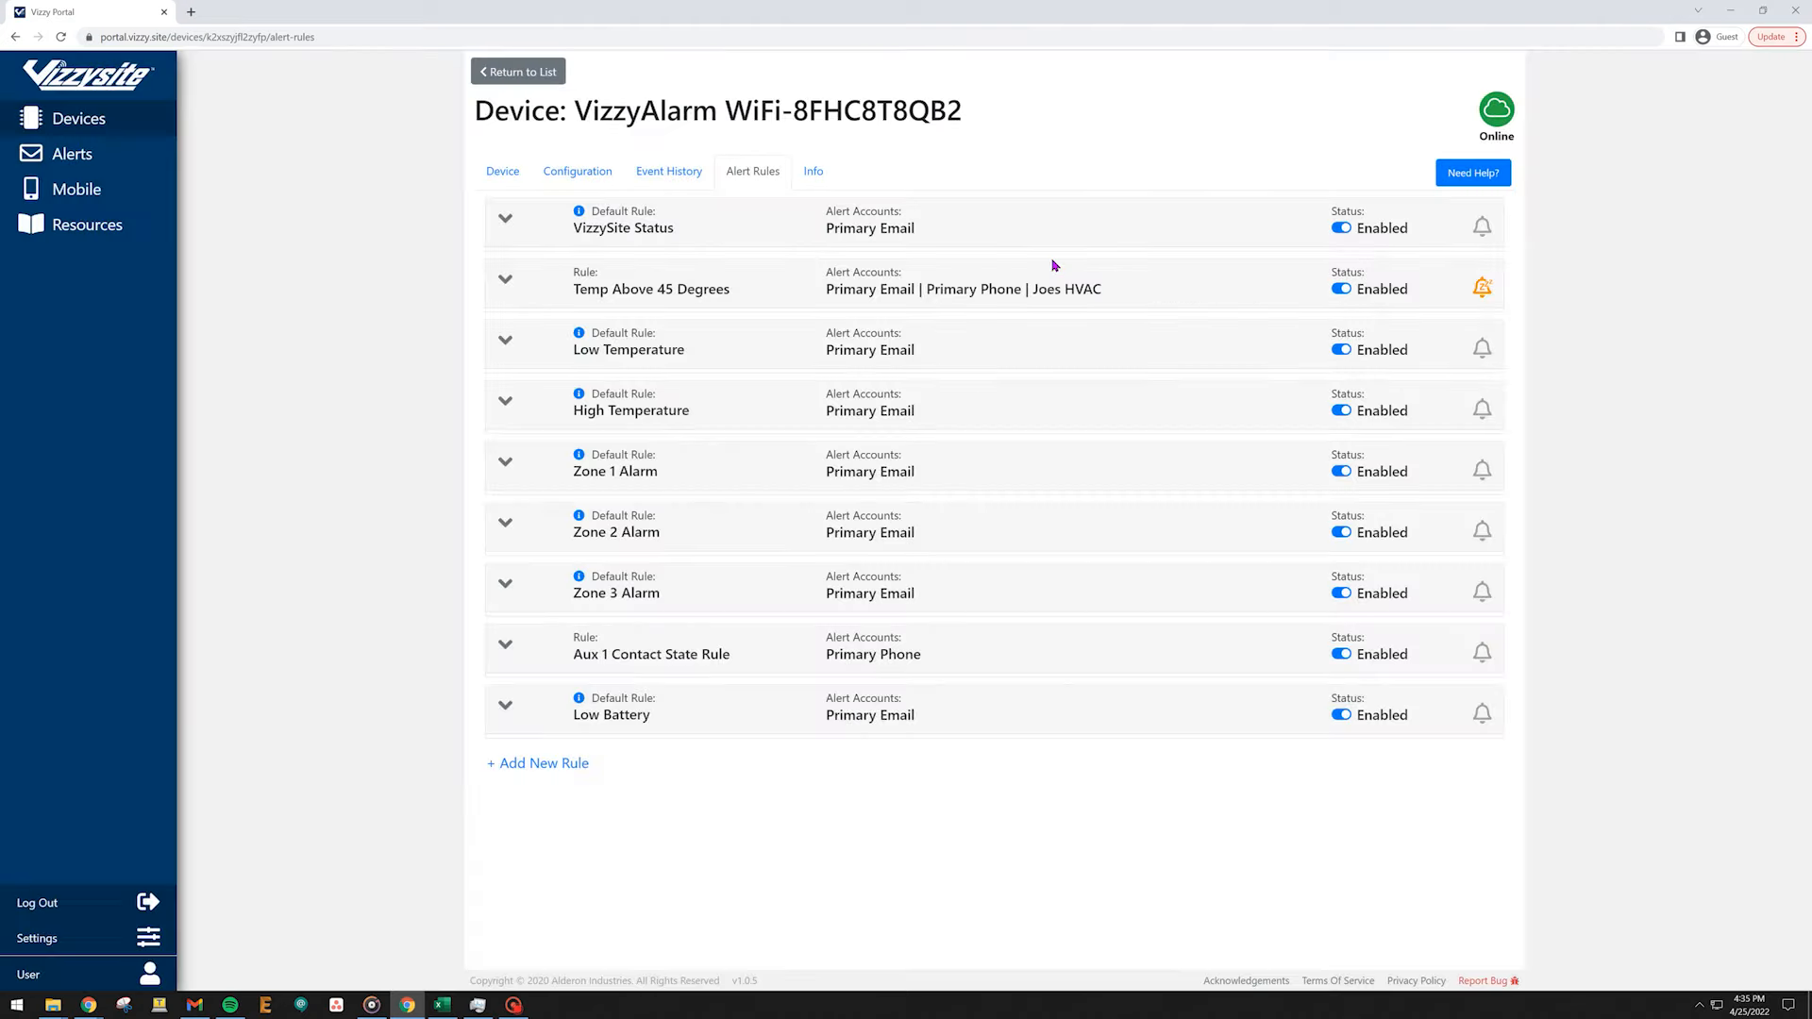
# Un-snooze the Temp Above 45 Degrees rule and toggle its status off and back on.
pyautogui.click(1480, 300)
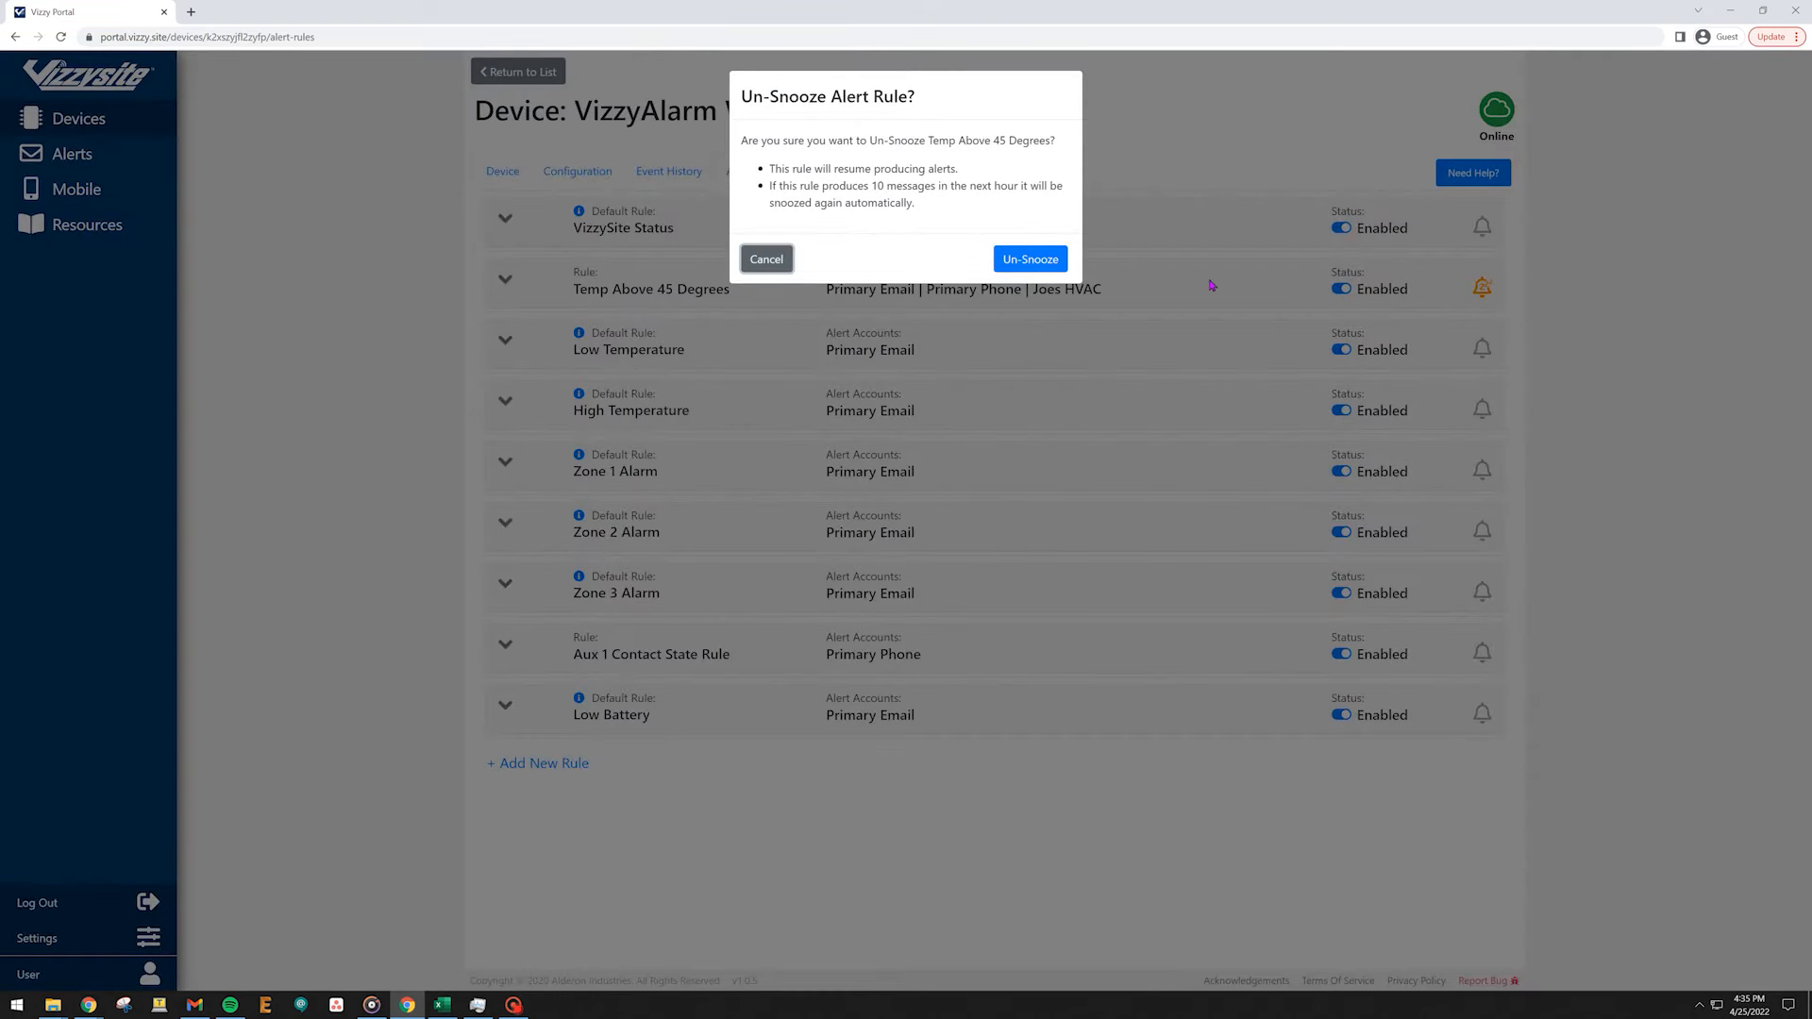
pyautogui.click(1038, 260)
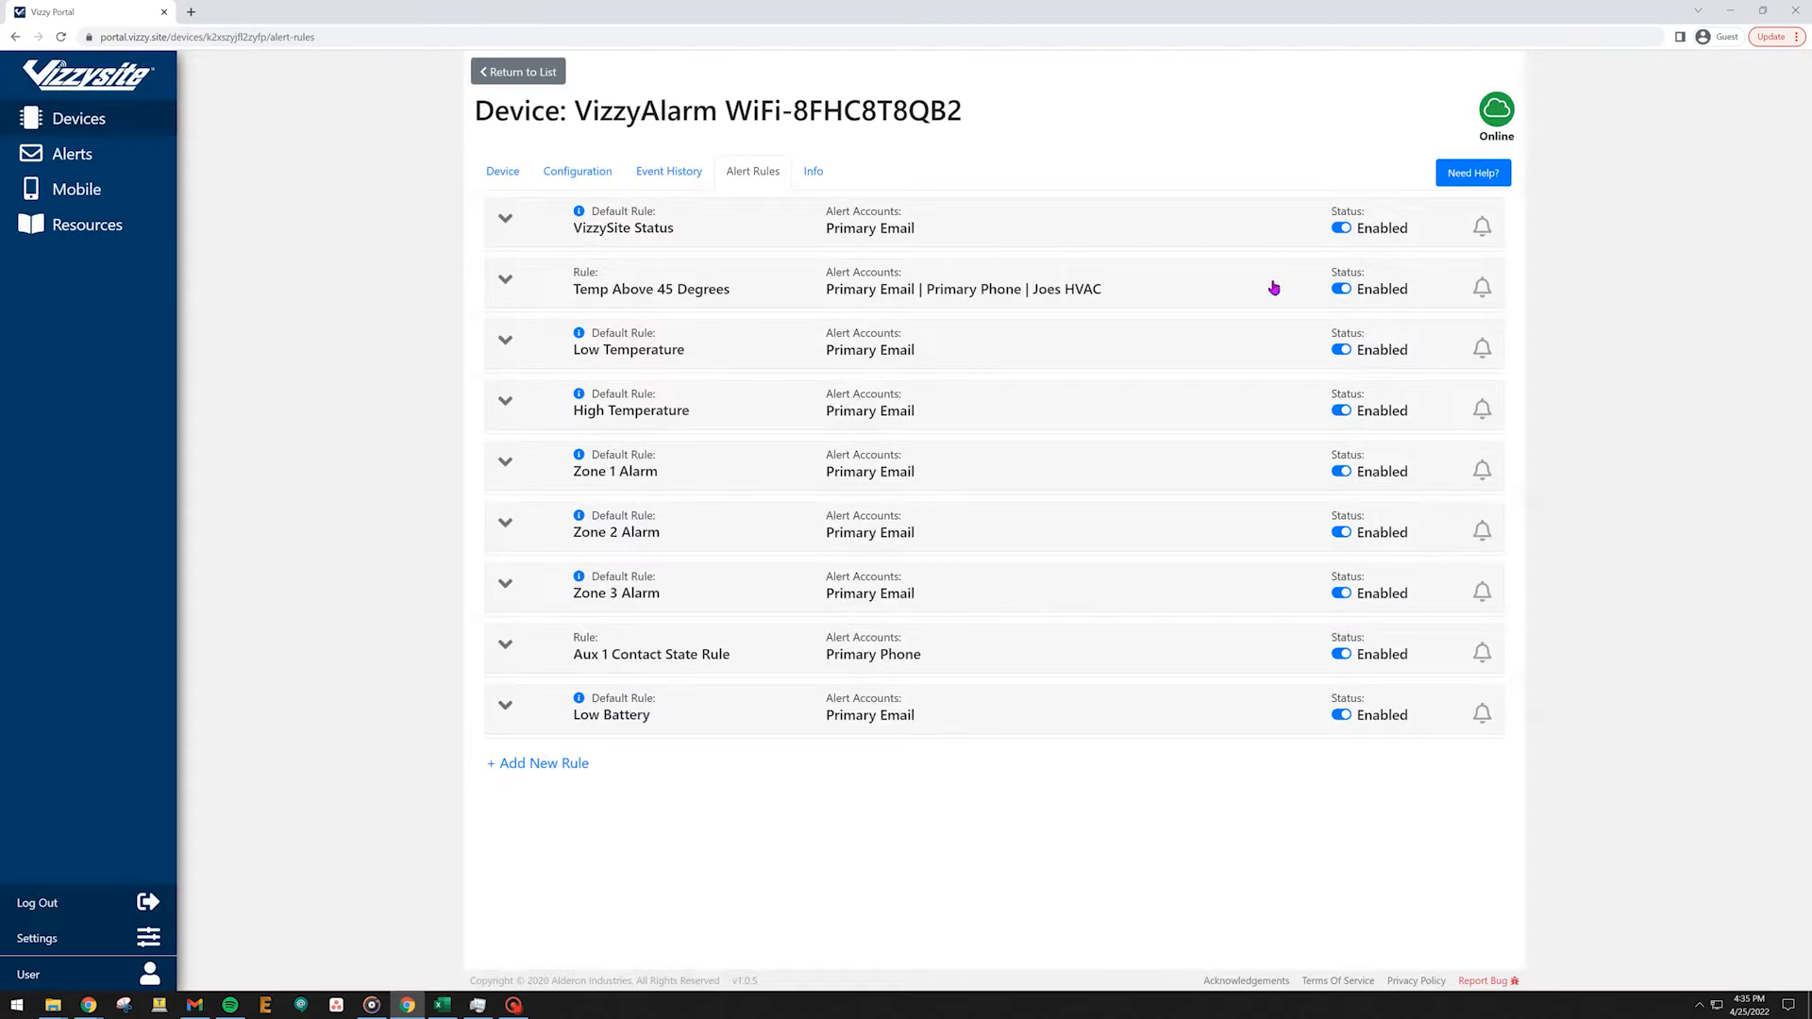
pyautogui.click(1342, 290)
pyautogui.click(1341, 291)
# Delete the Temp Above 45 Degrees rule and confirm the deletion.
pyautogui.click(1273, 297)
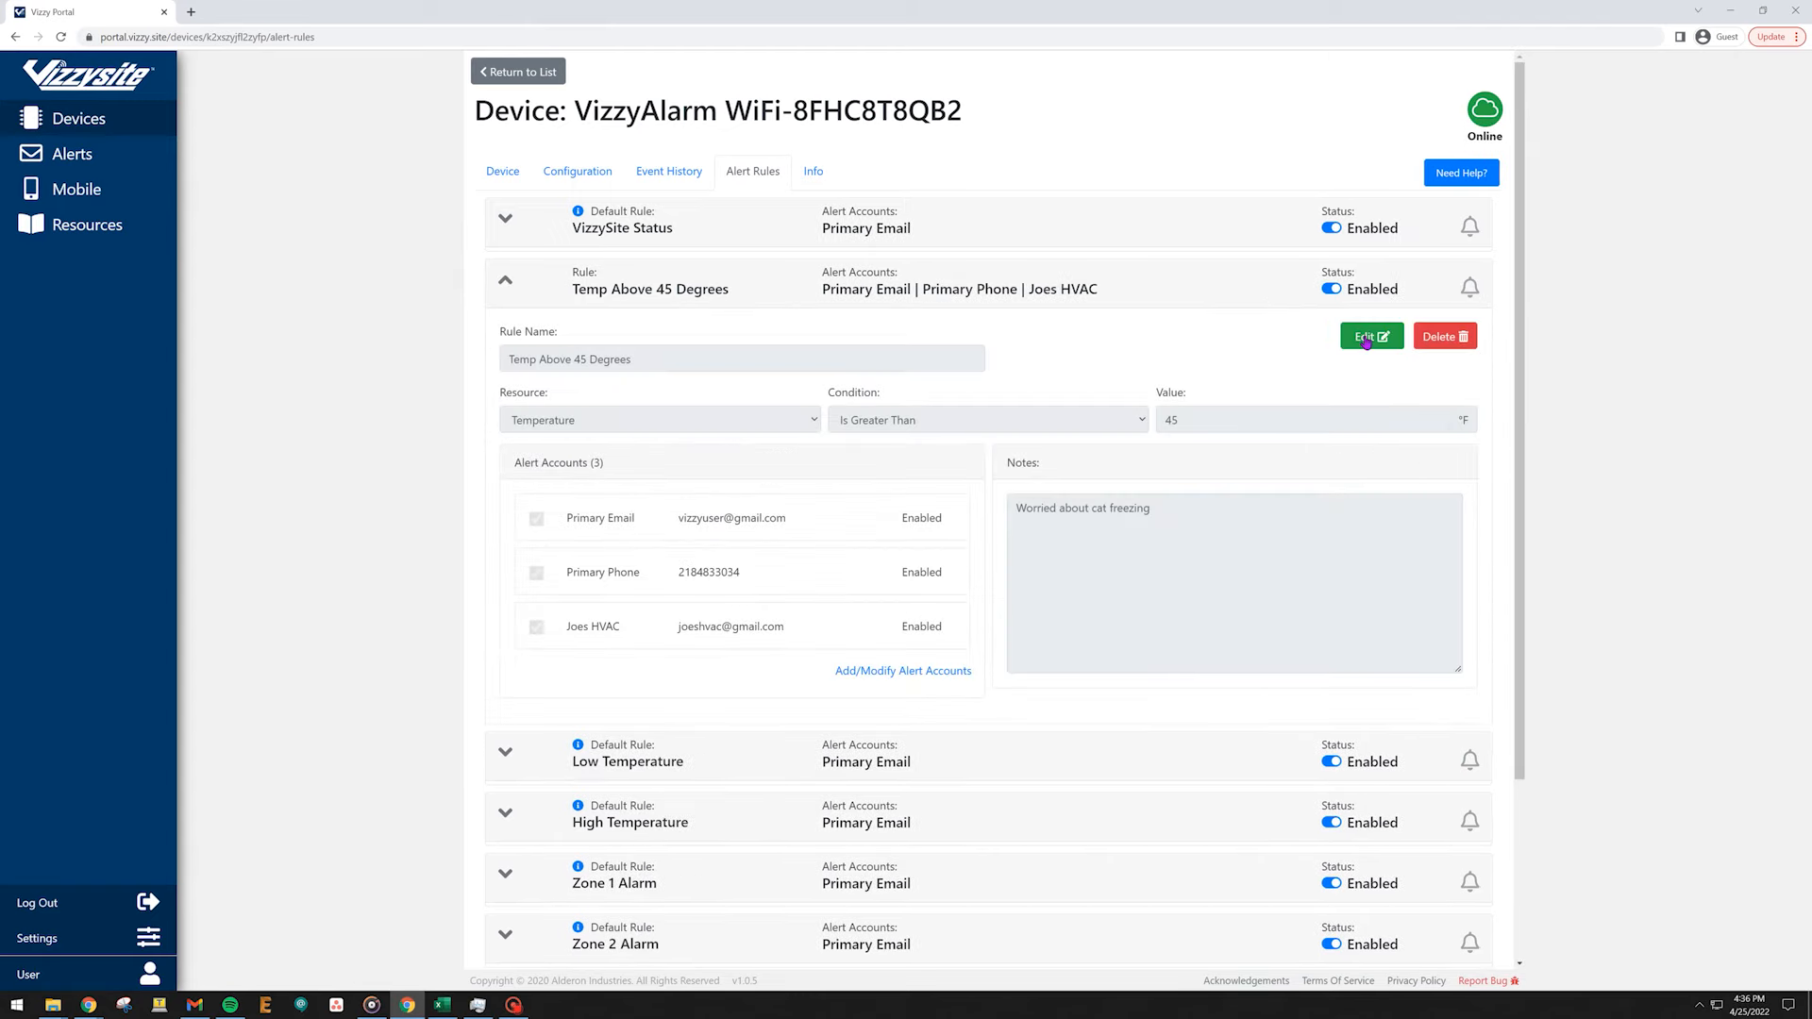
pyautogui.click(1443, 349)
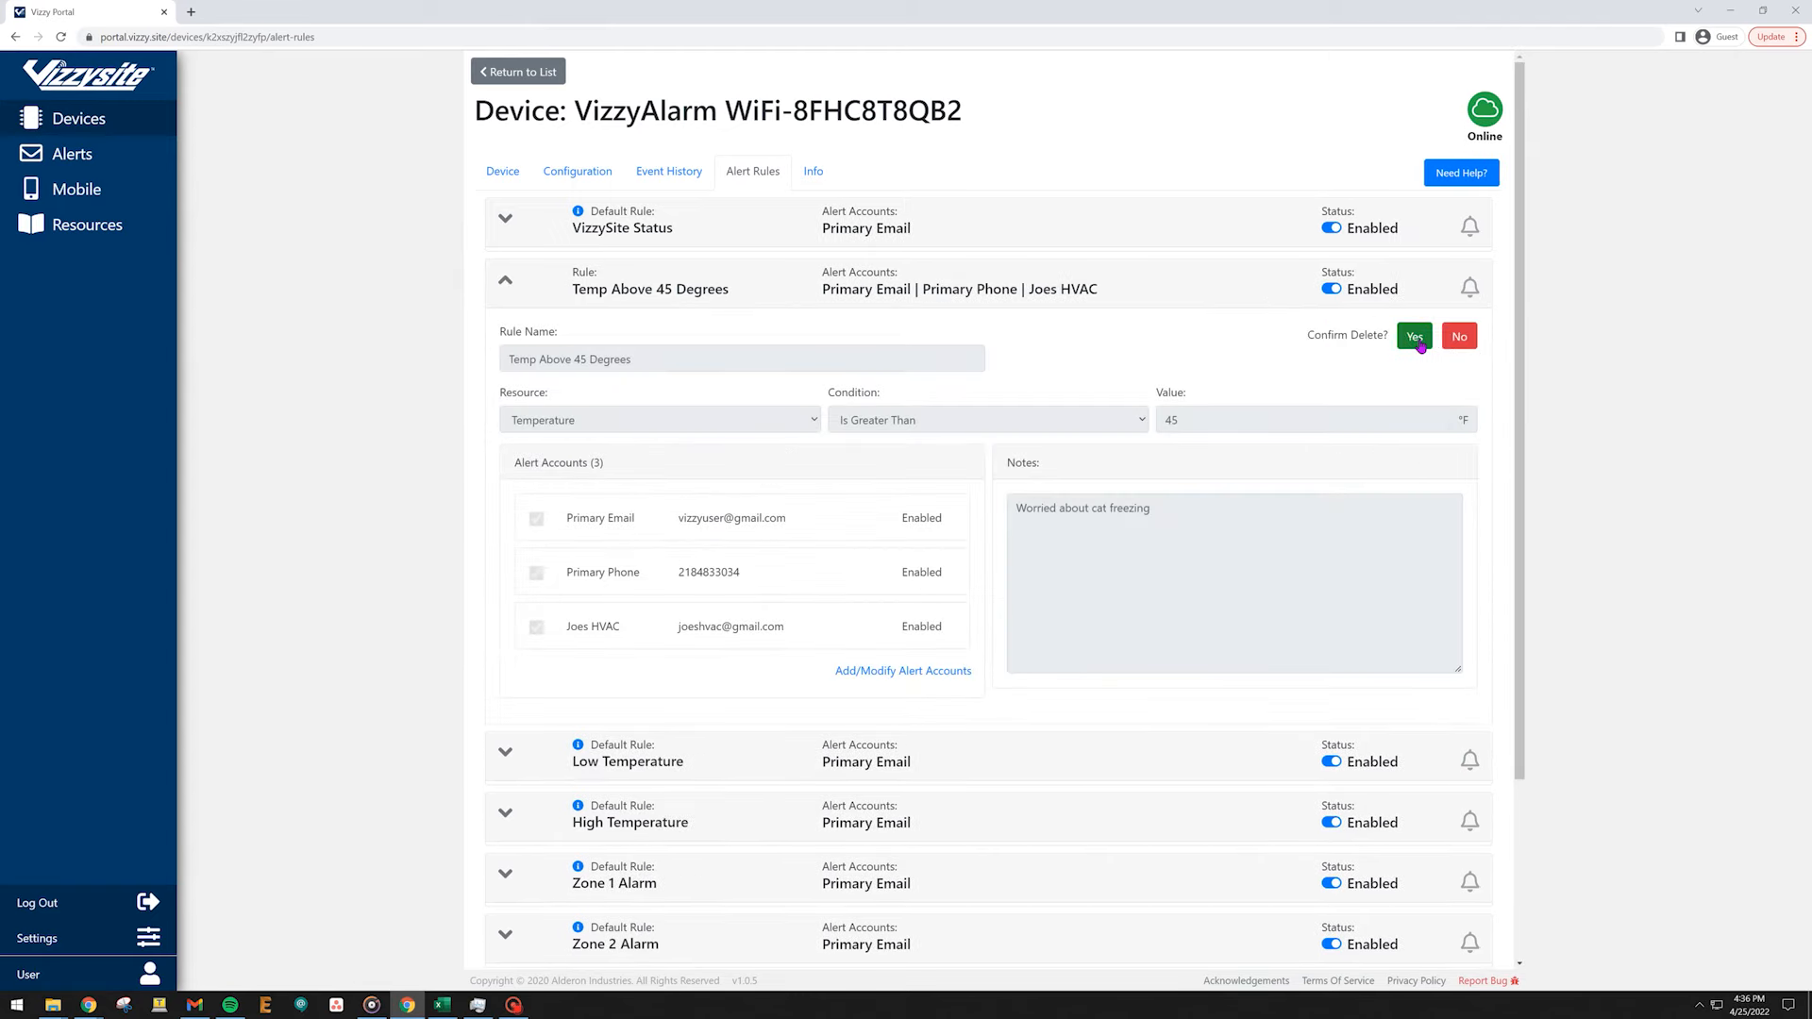
pyautogui.click(1420, 341)
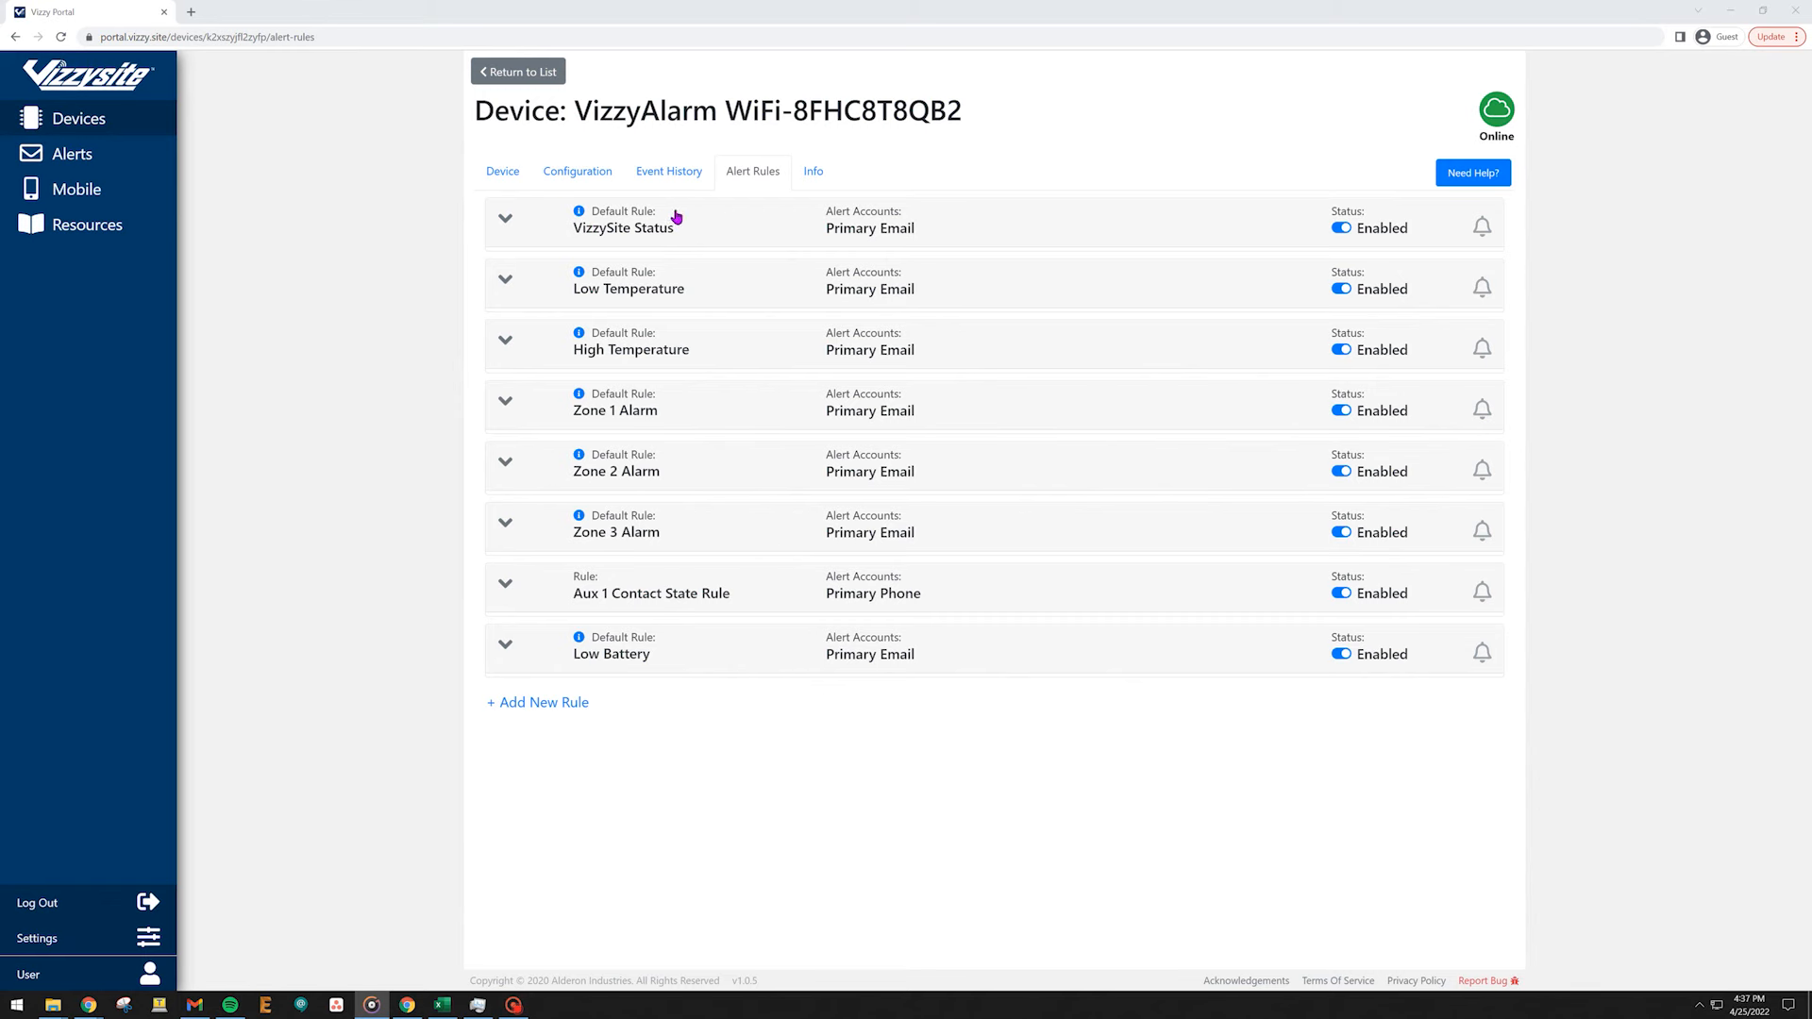
# Add Primary Phone and Joes HVAC to the VizzySite Status rule's alert accounts, then save and confirm the rule.
pyautogui.click(743, 216)
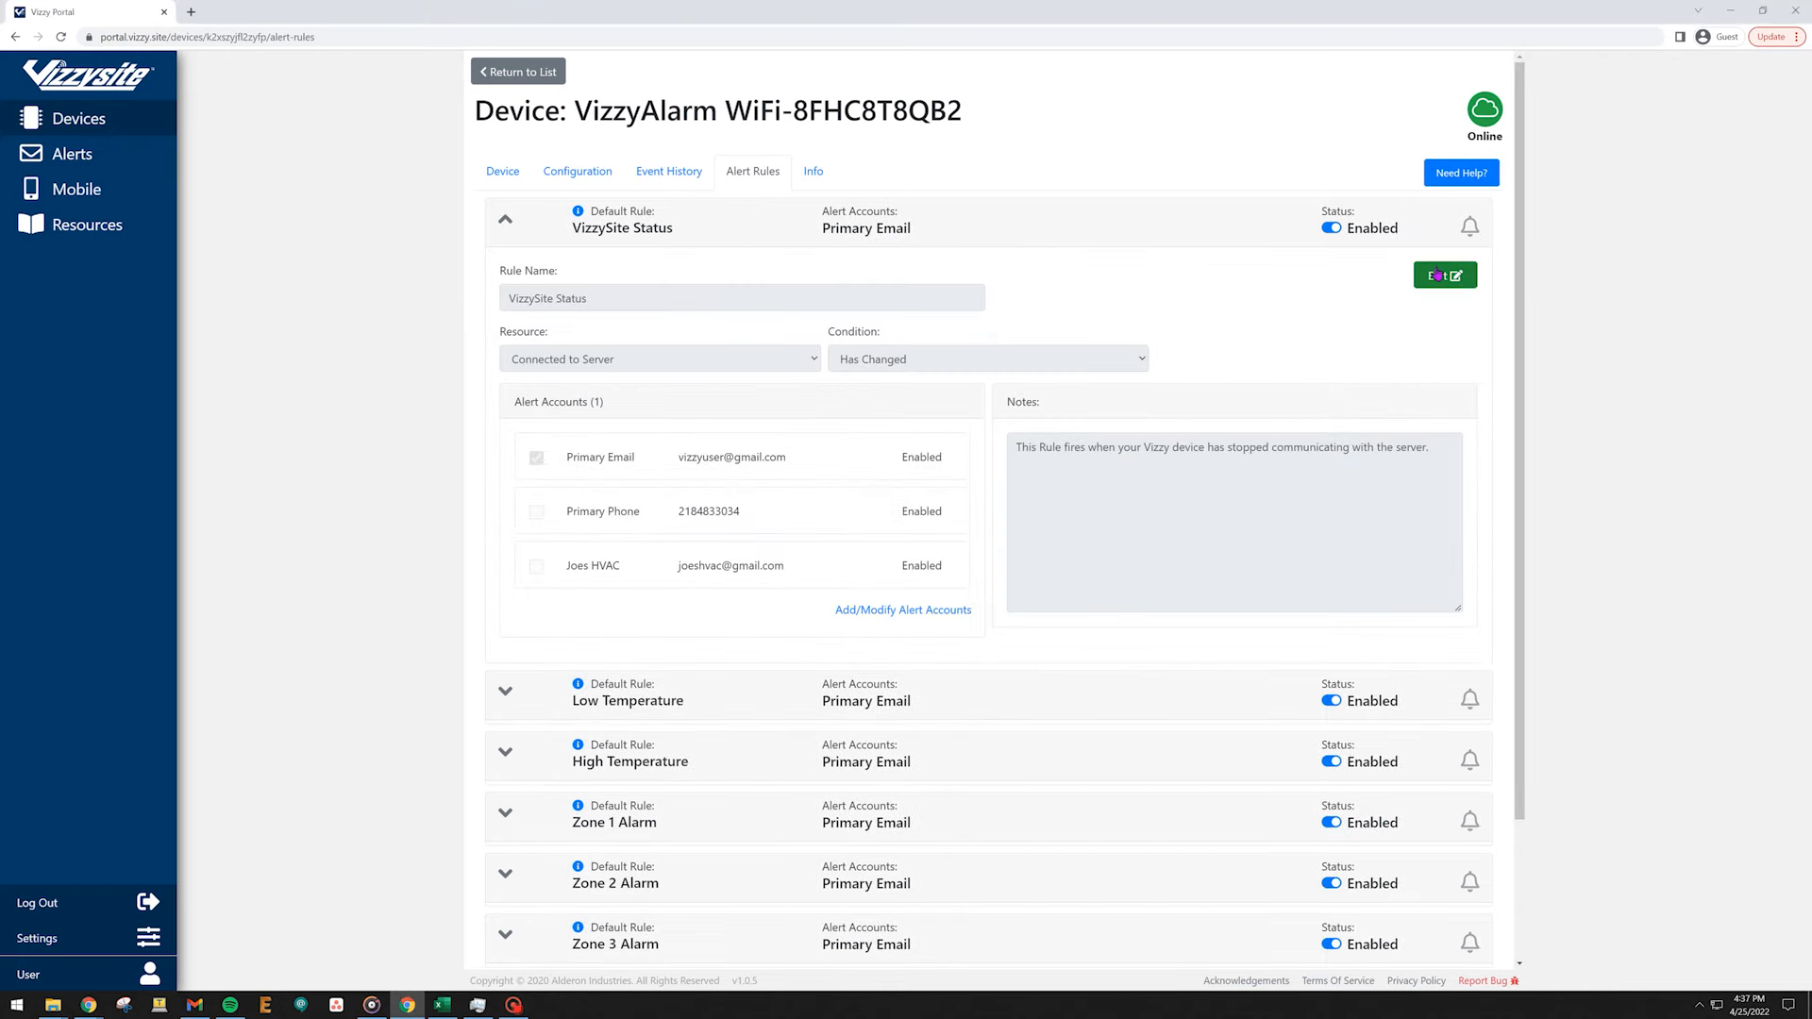
pyautogui.click(1438, 274)
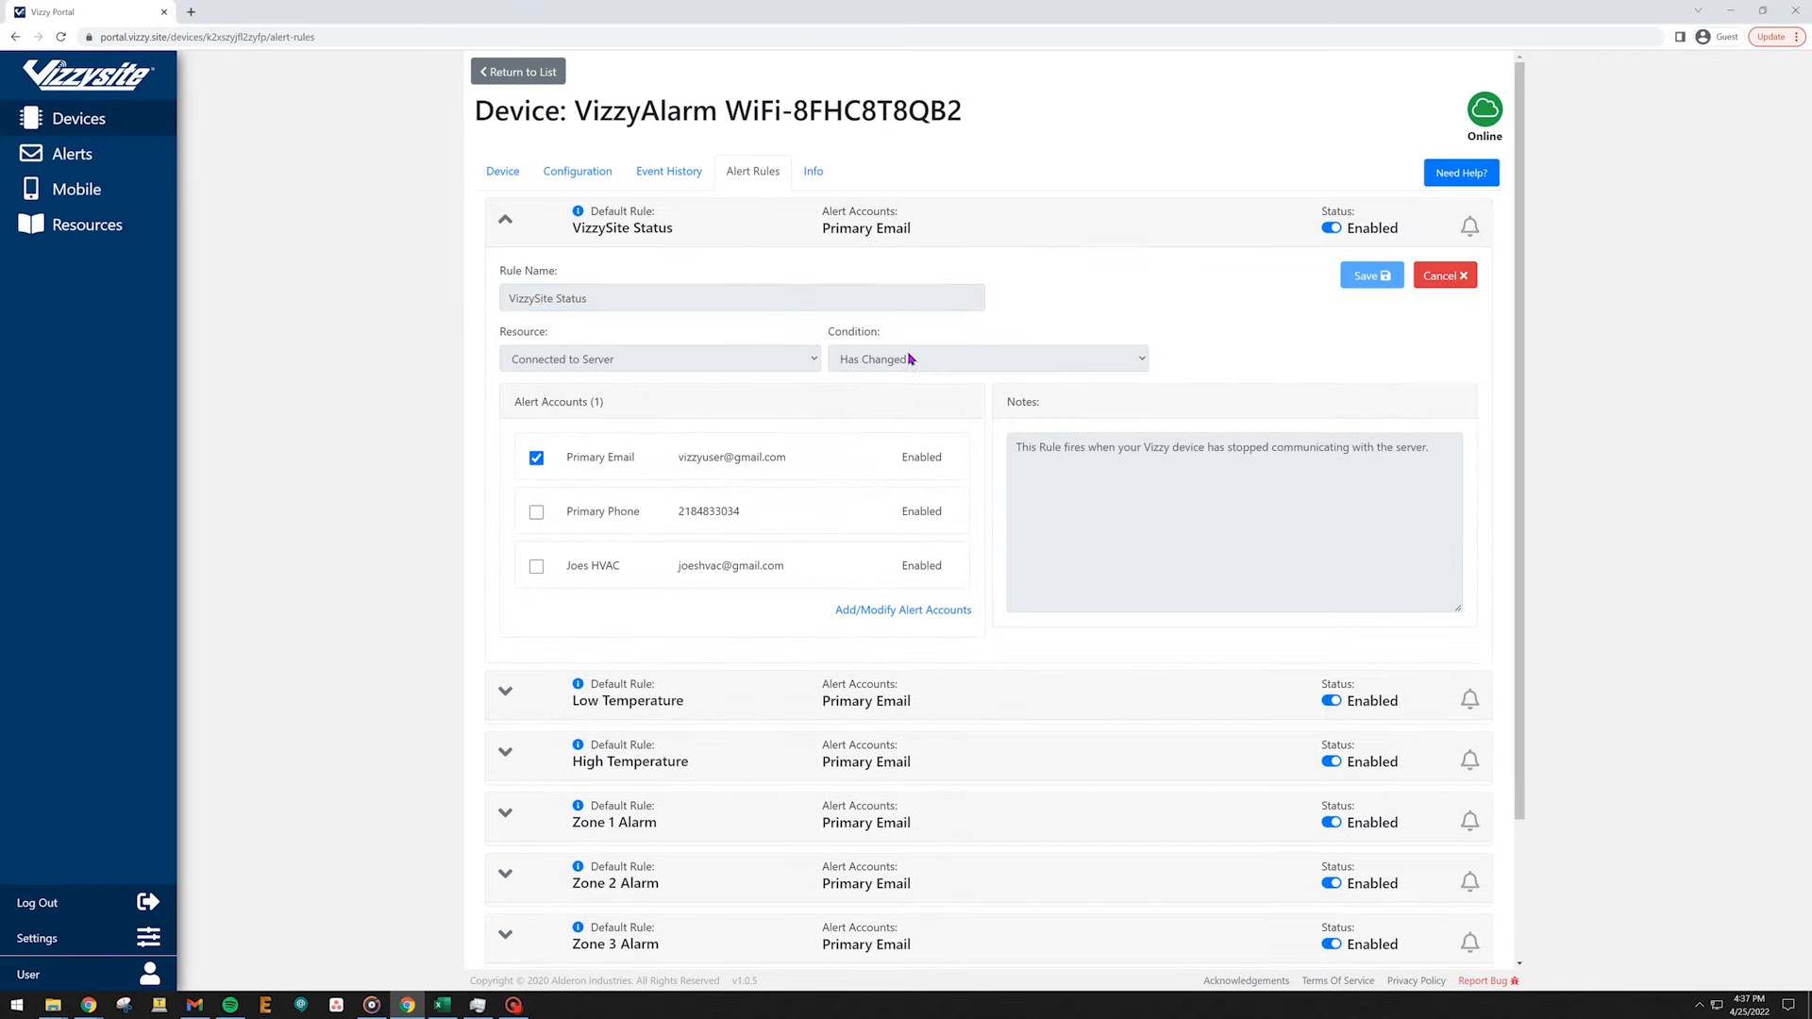
pyautogui.click(536, 511)
pyautogui.click(536, 567)
pyautogui.click(1371, 275)
pyautogui.click(1409, 274)
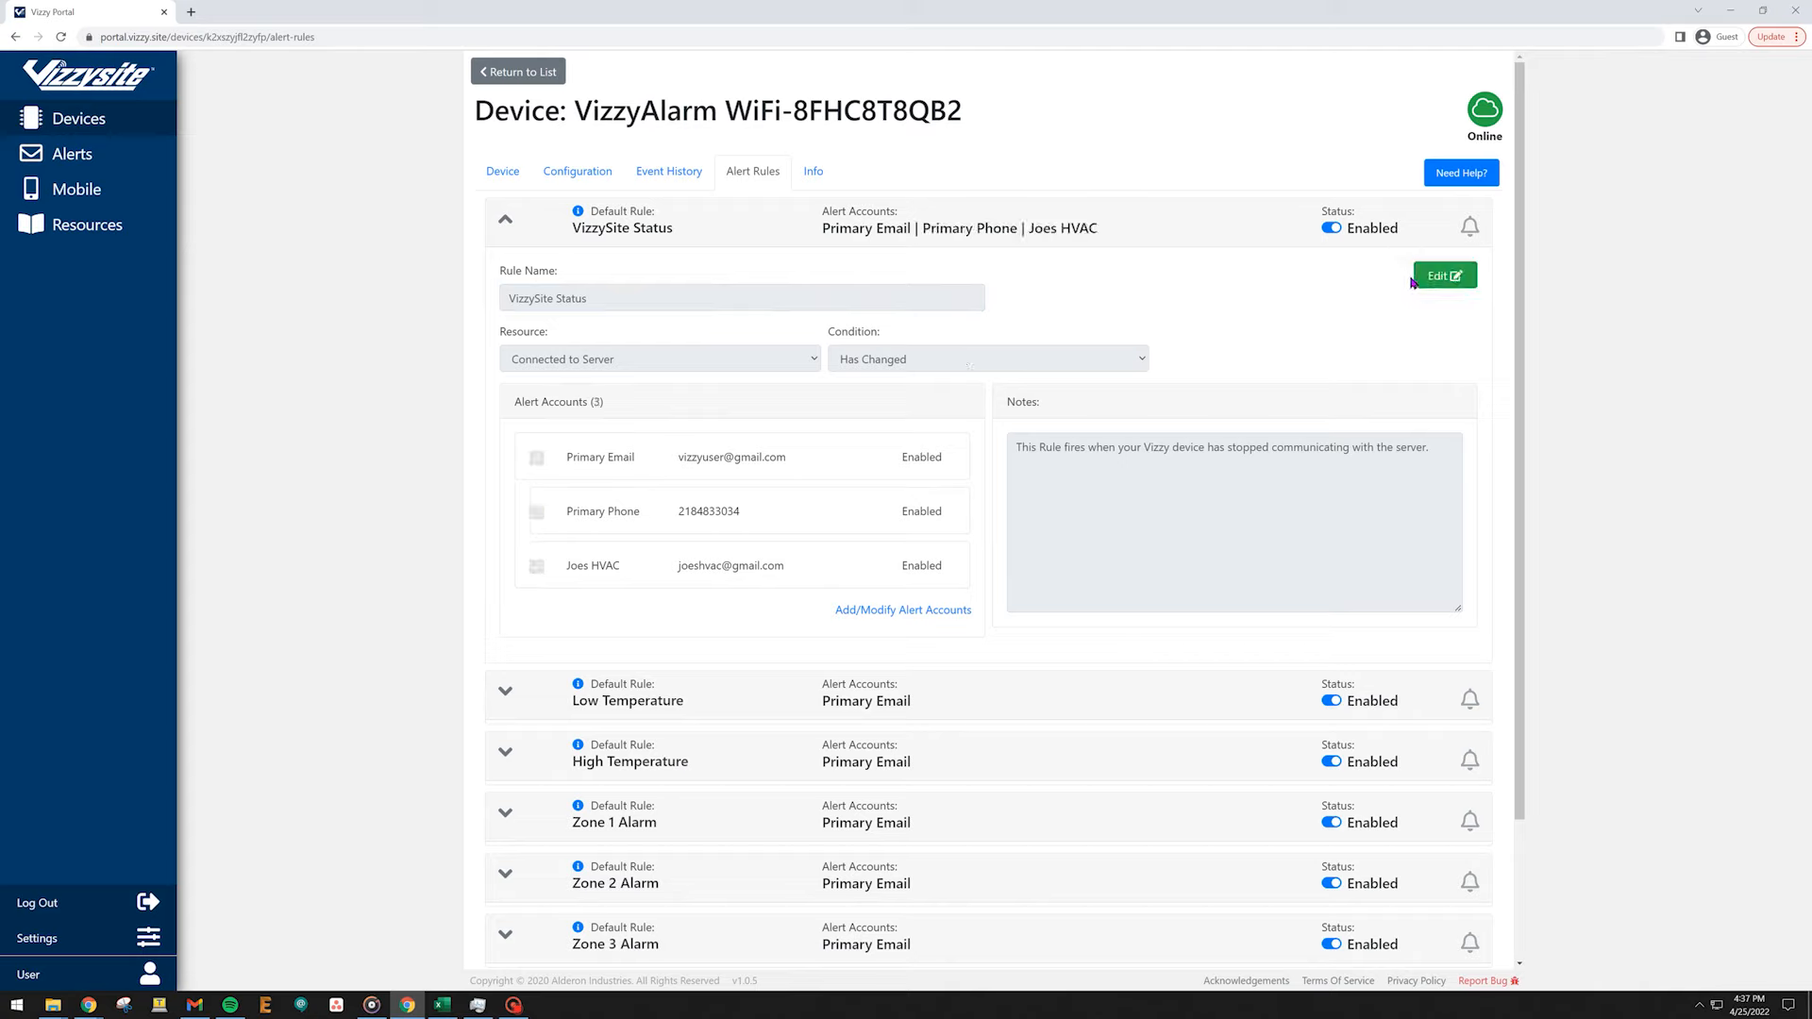
pyautogui.click(1336, 231)
pyautogui.click(1332, 229)
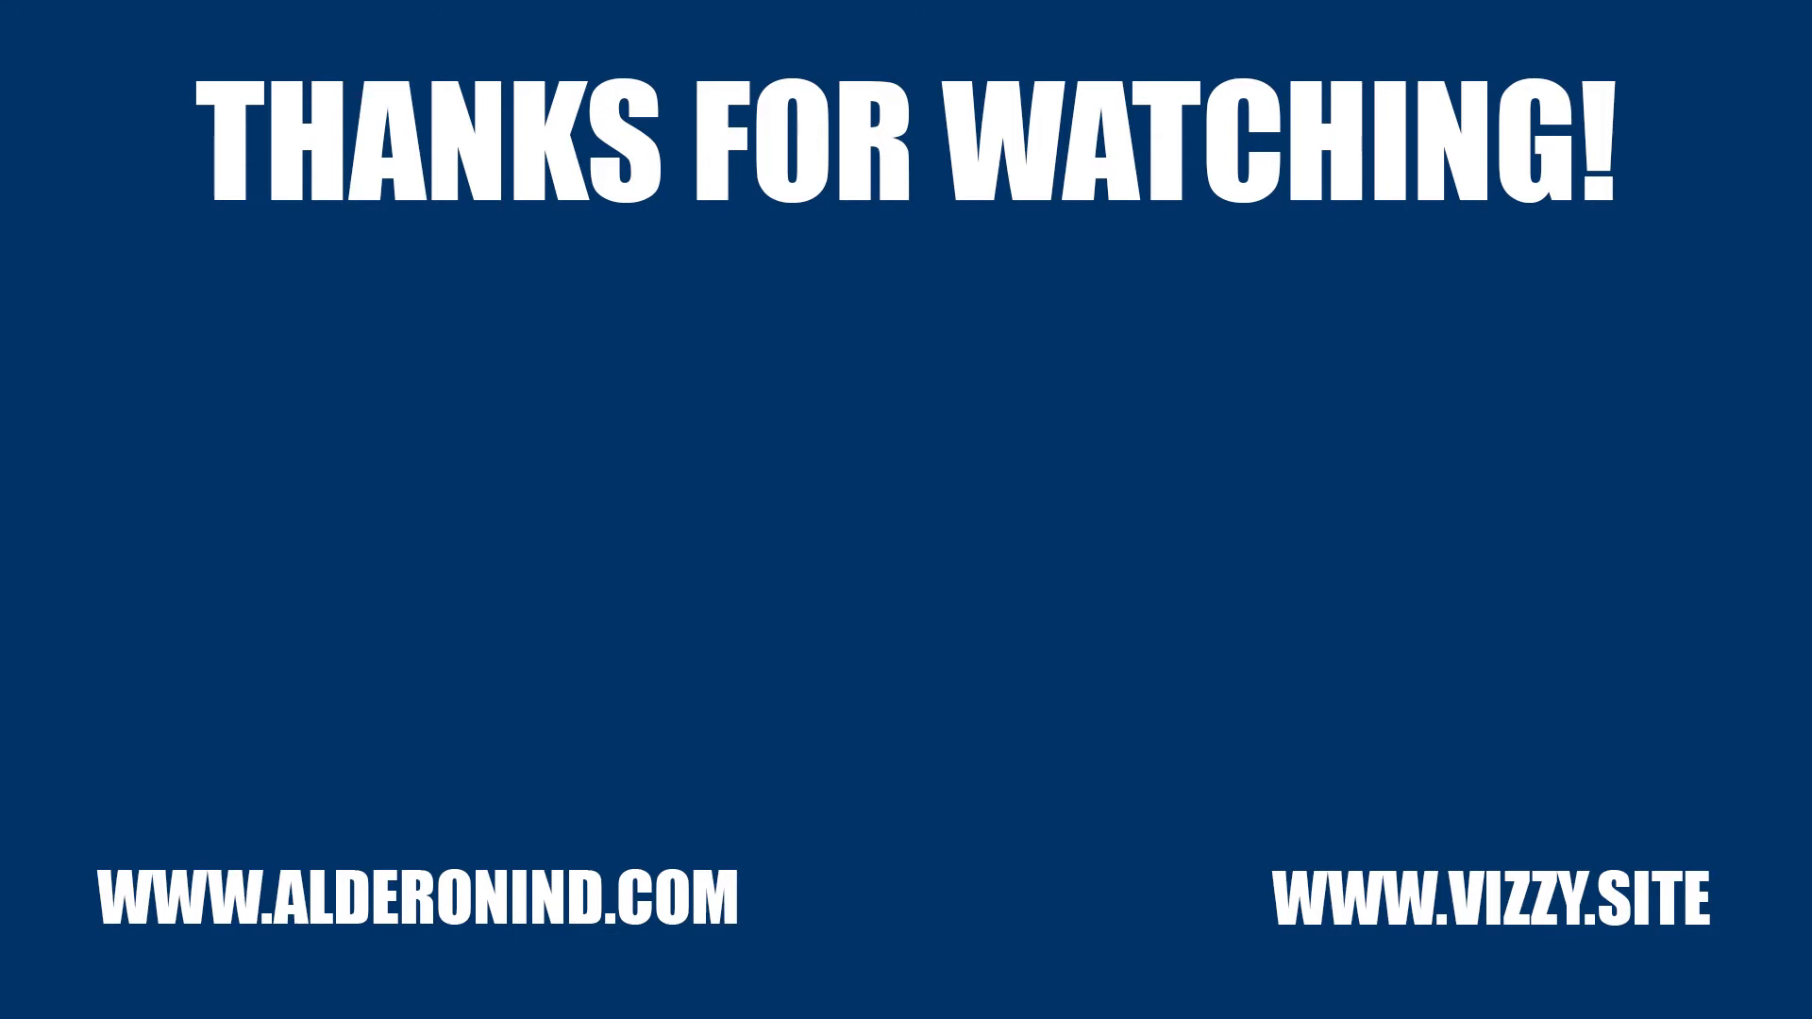